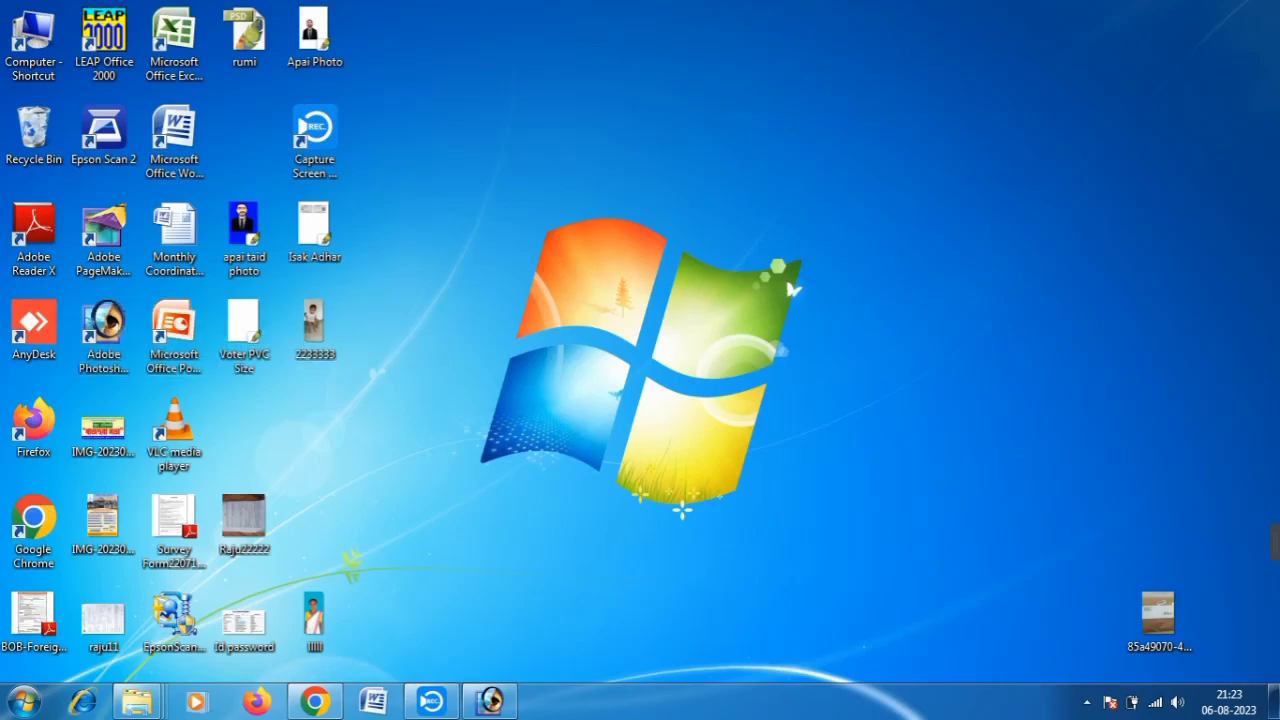
mouse_move(1275, 542)
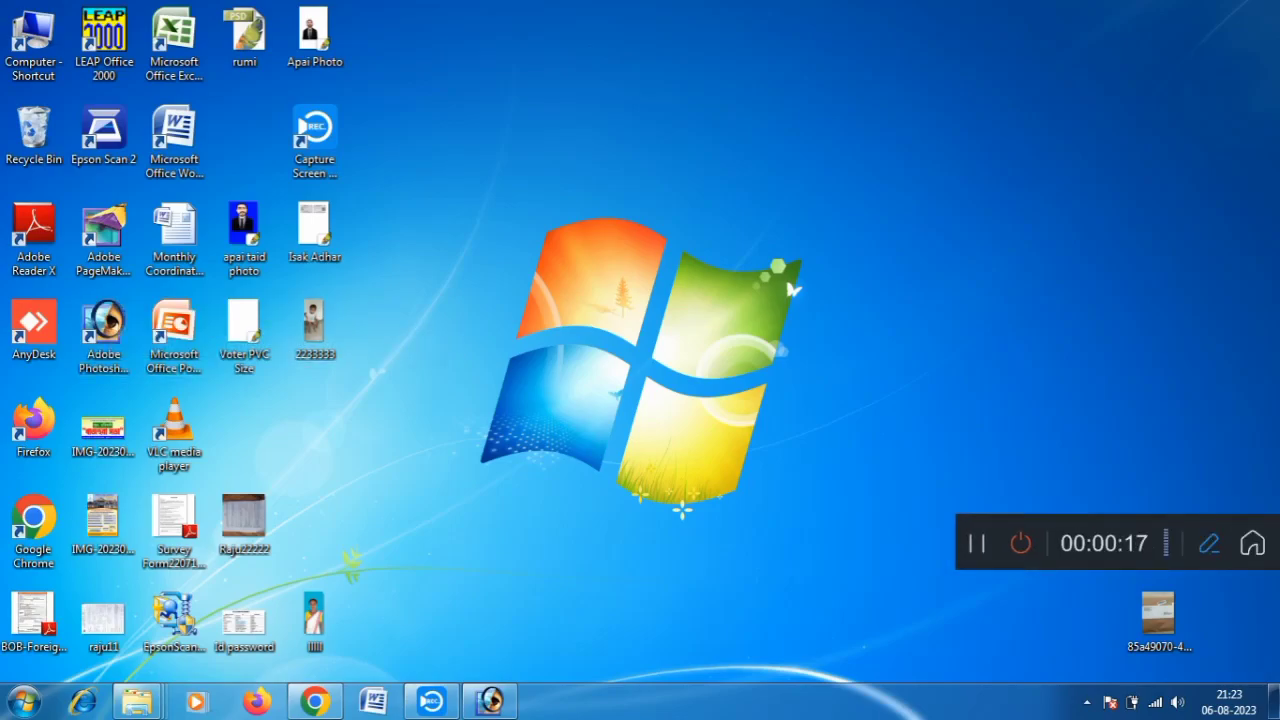
left_click(1209, 543)
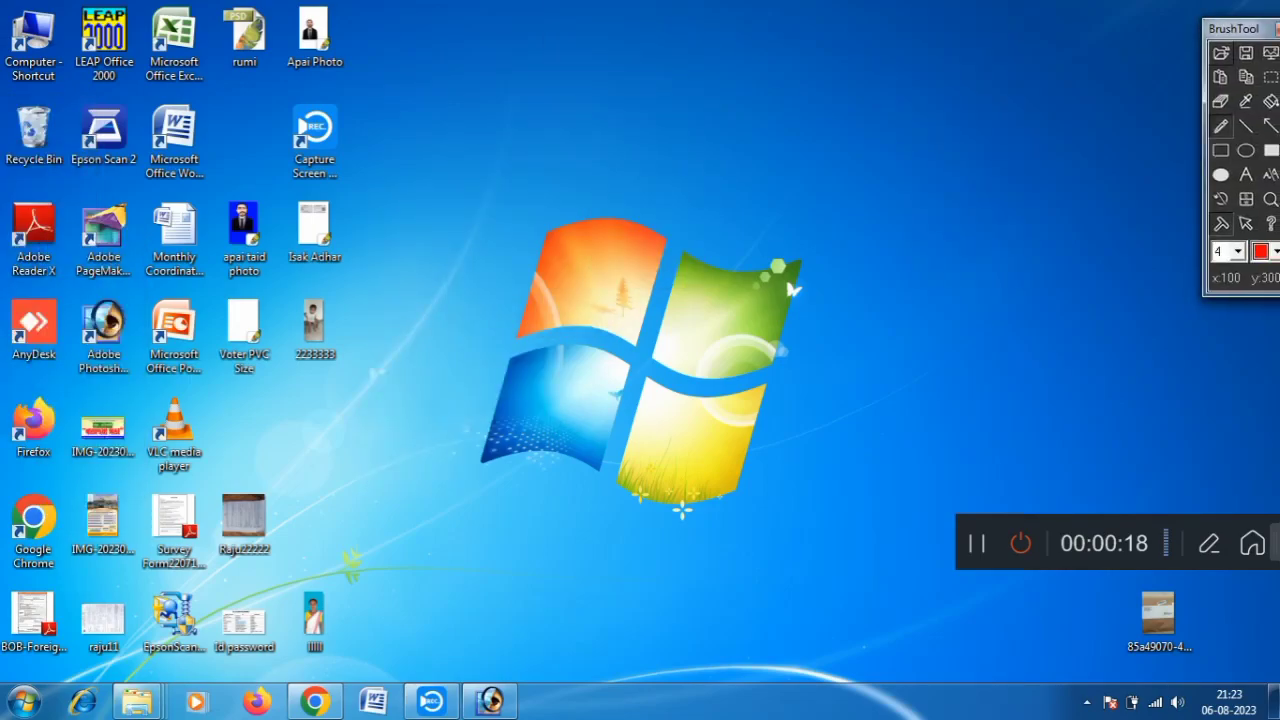
left_click(1221, 150)
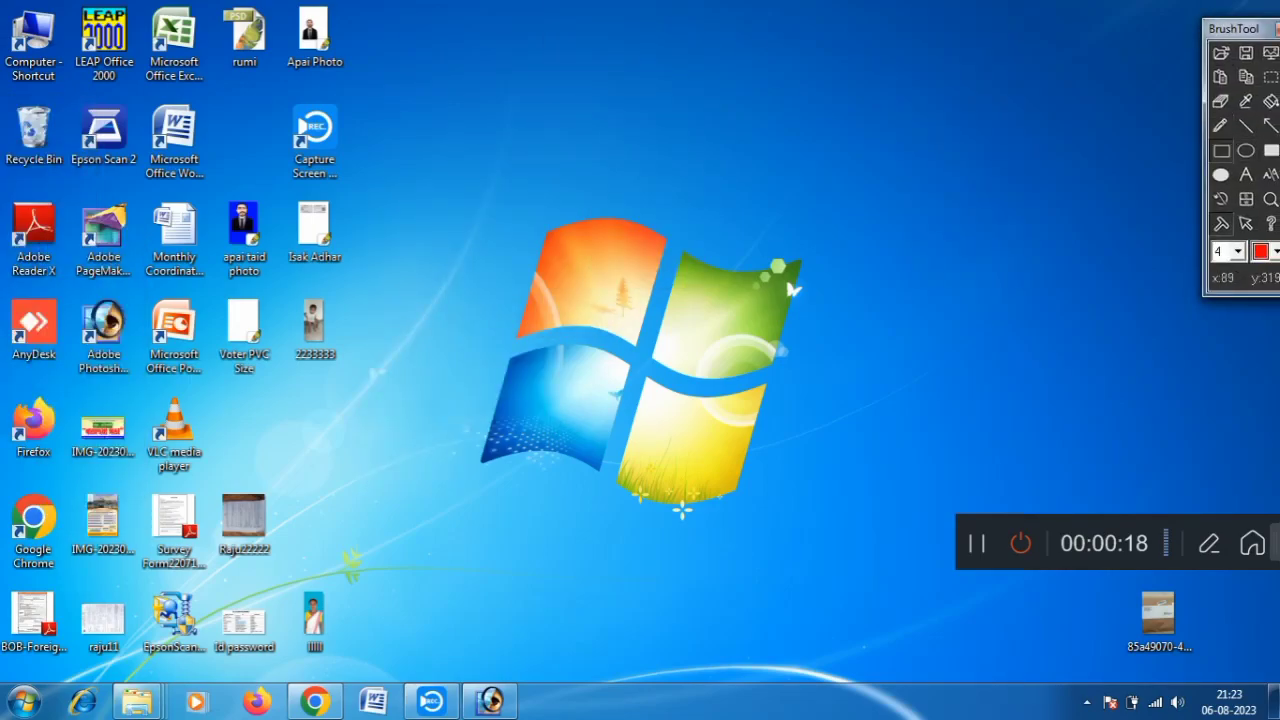
left_click_drag(62, 288, 140, 388)
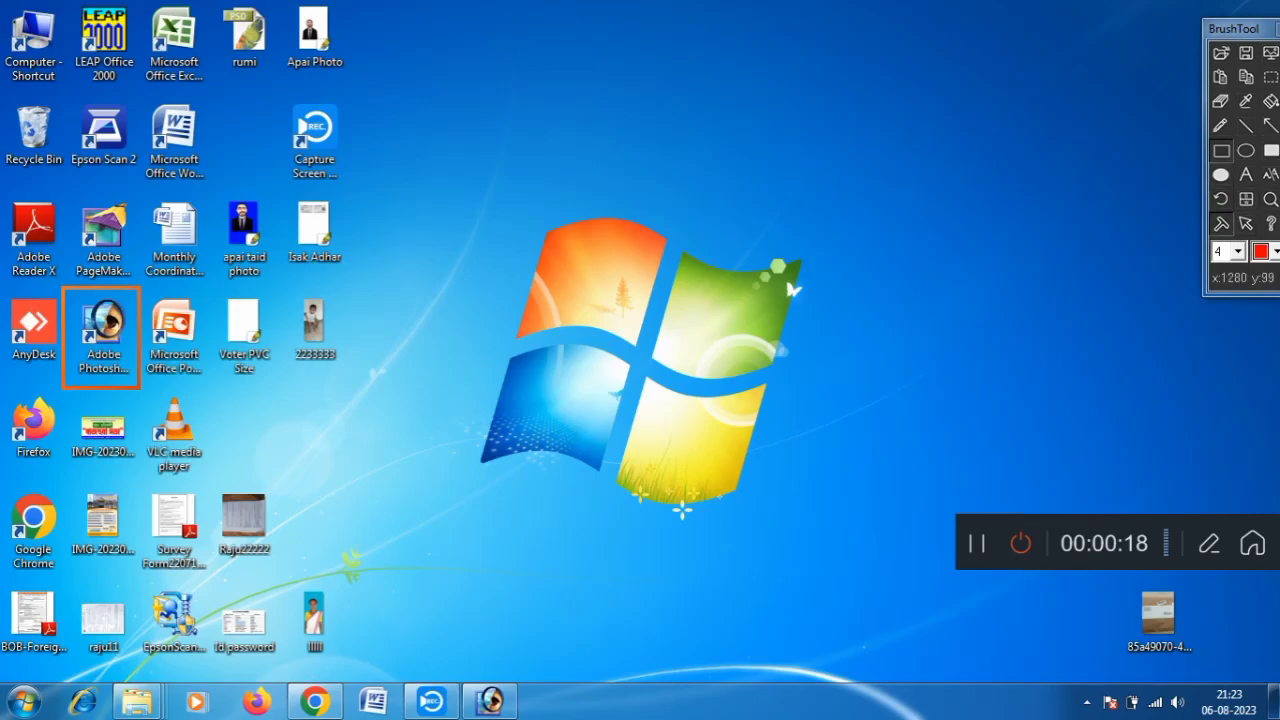
left_click_drag(1262, 28, 1214, 19)
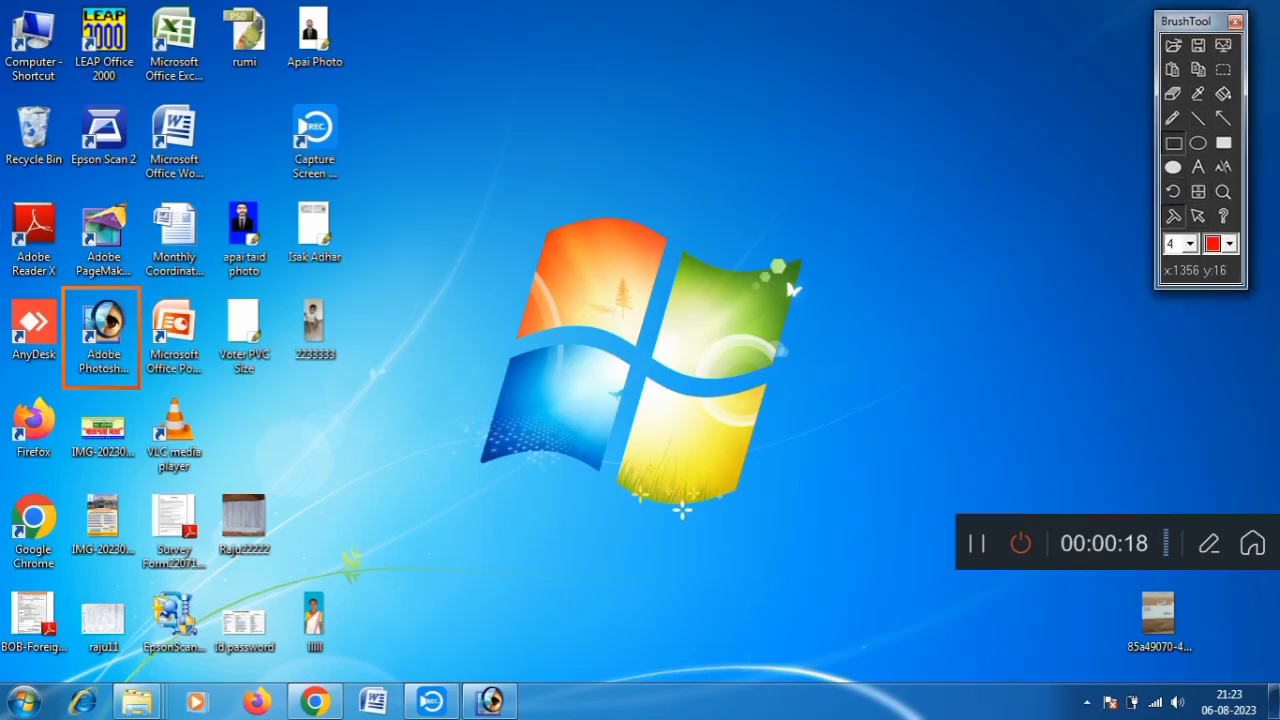
left_click(1236, 20)
Step: Launch Adobe Photoshop and choose the portrait PNG file lllll on the desktop as the image to open
double_click(104, 335)
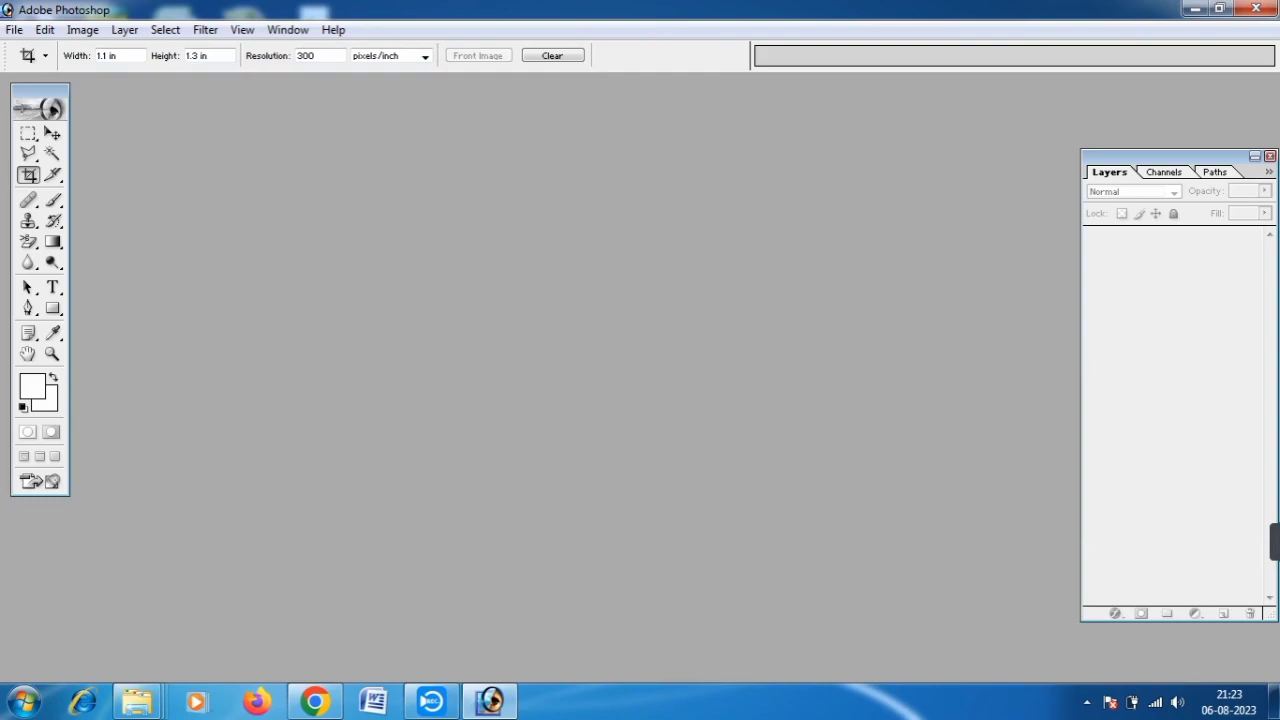
key("ctrl+o")
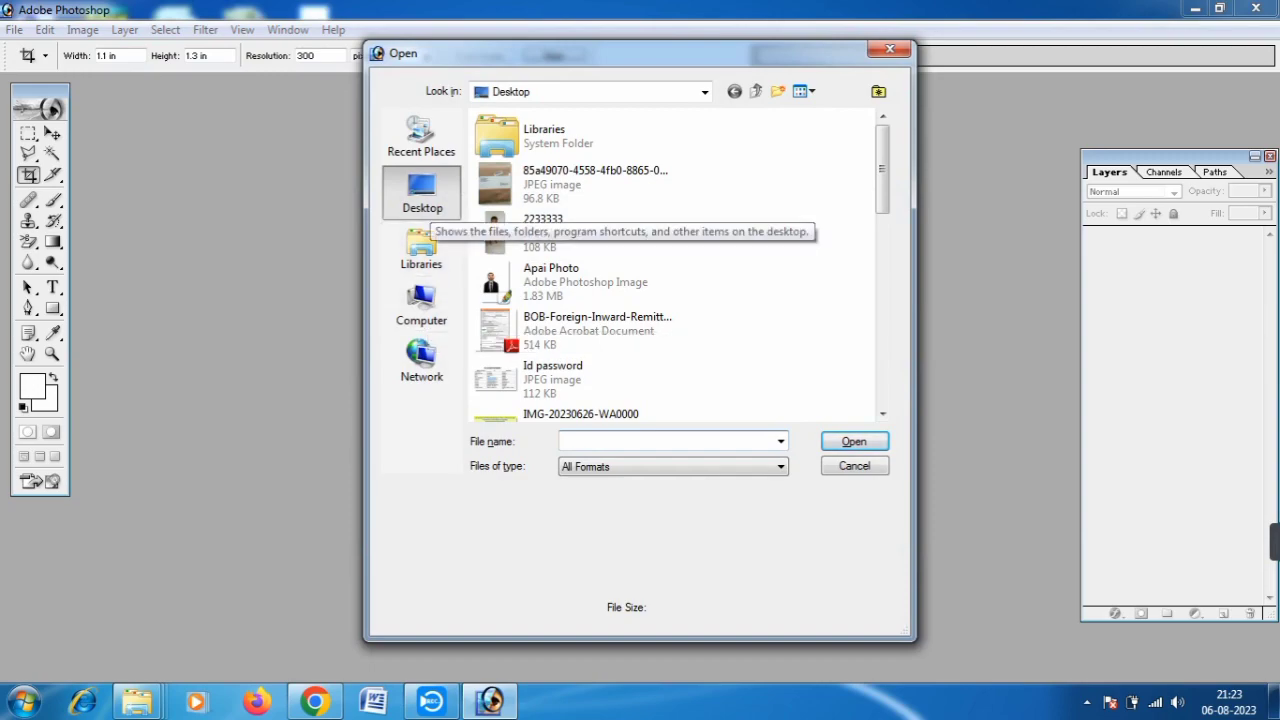
left_click(427, 203)
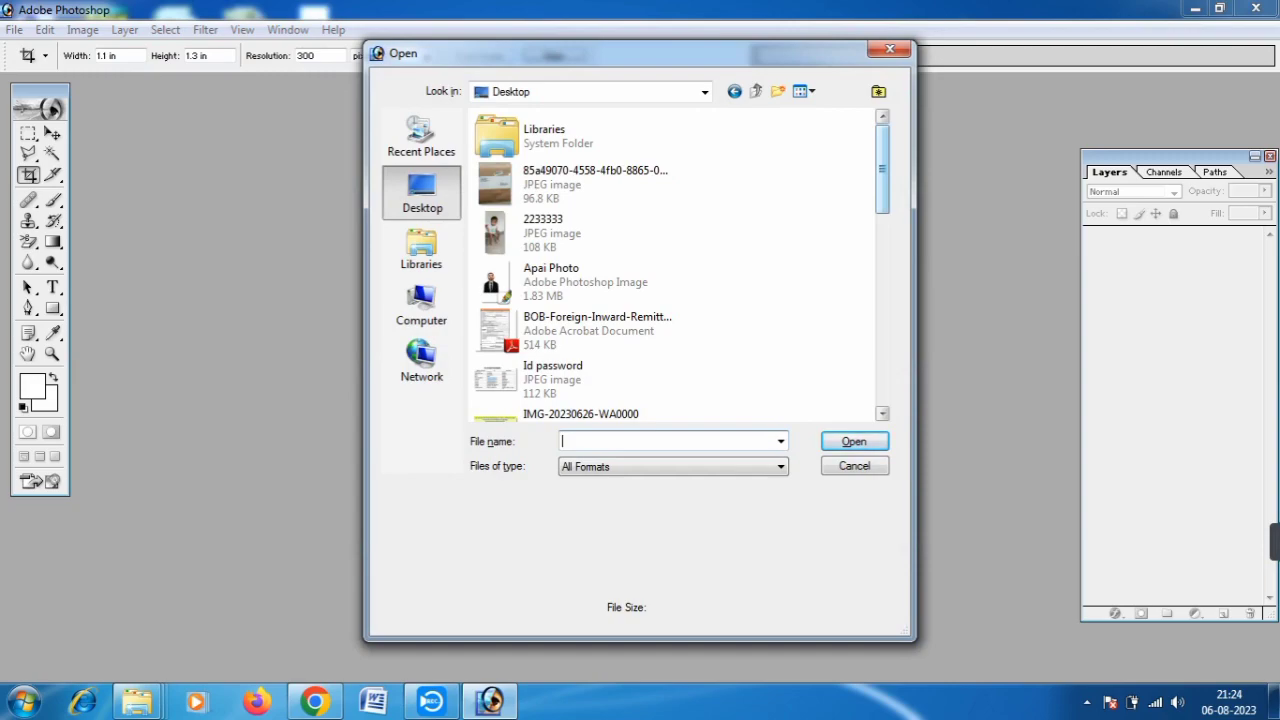
scroll(672, 265, "down", 5)
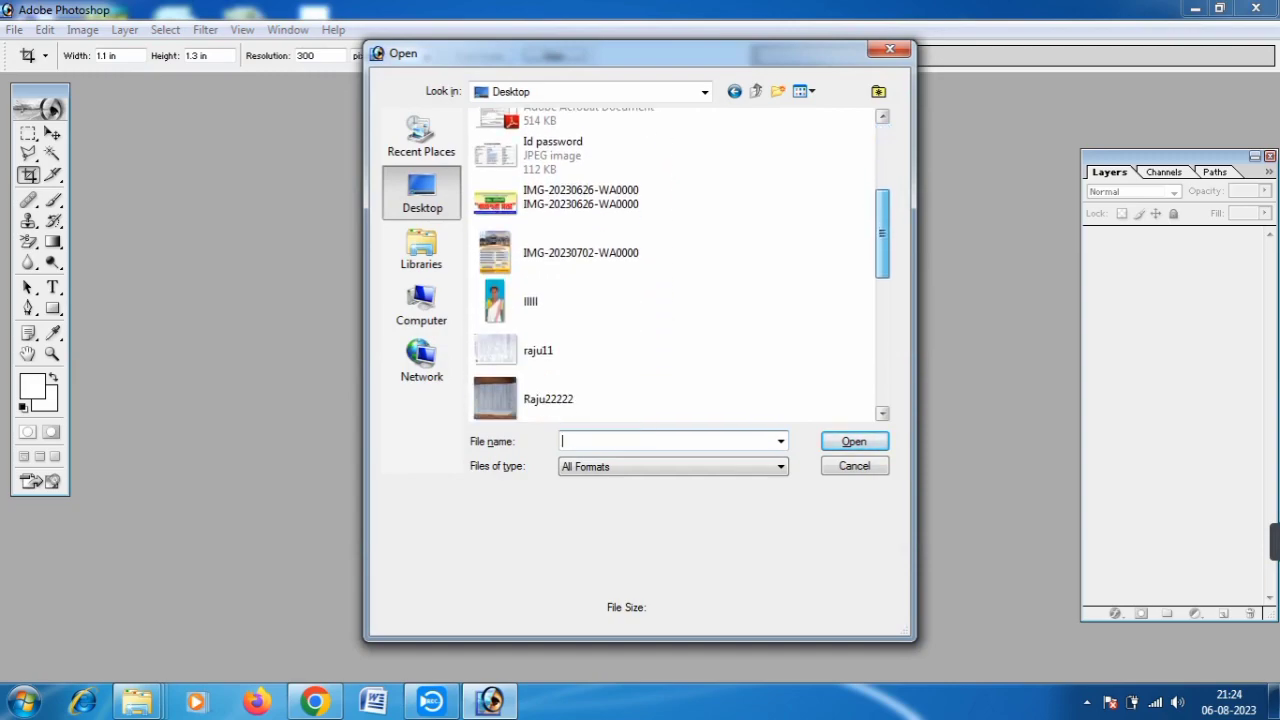
scroll(672, 265, "down", 3)
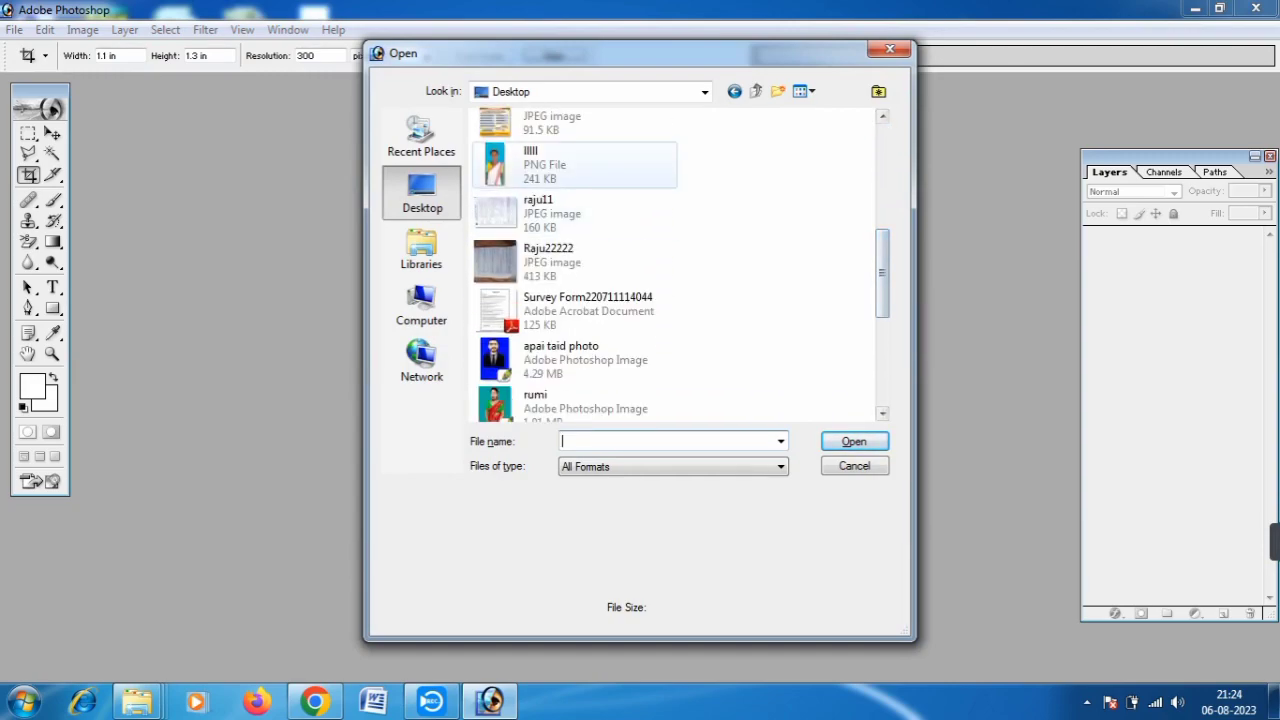
left_click(530, 160)
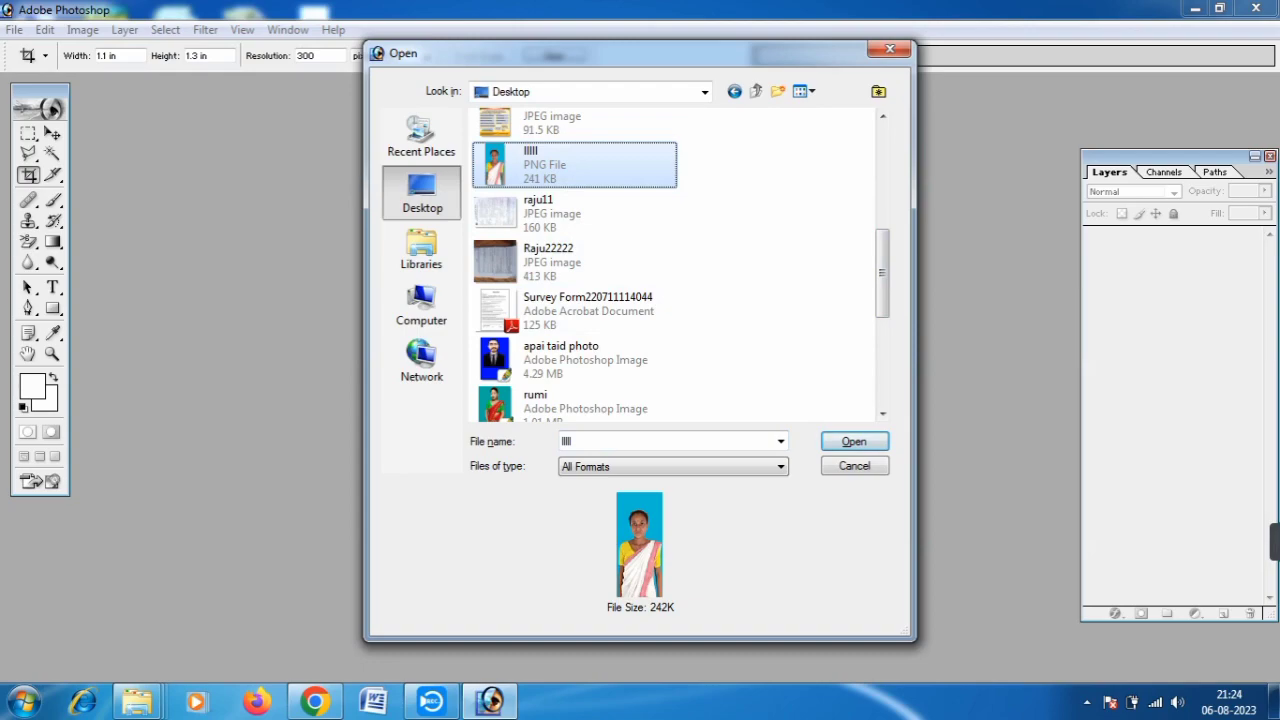
mouse_move(1274, 542)
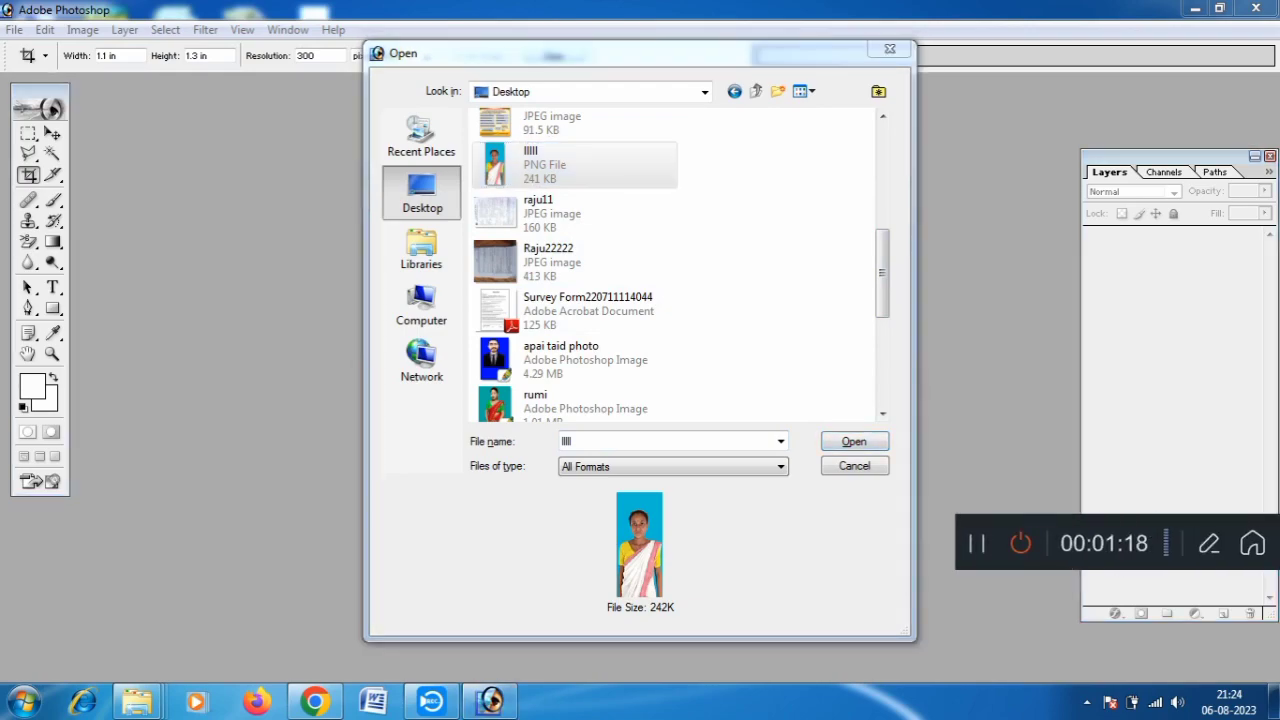
left_click(1209, 543)
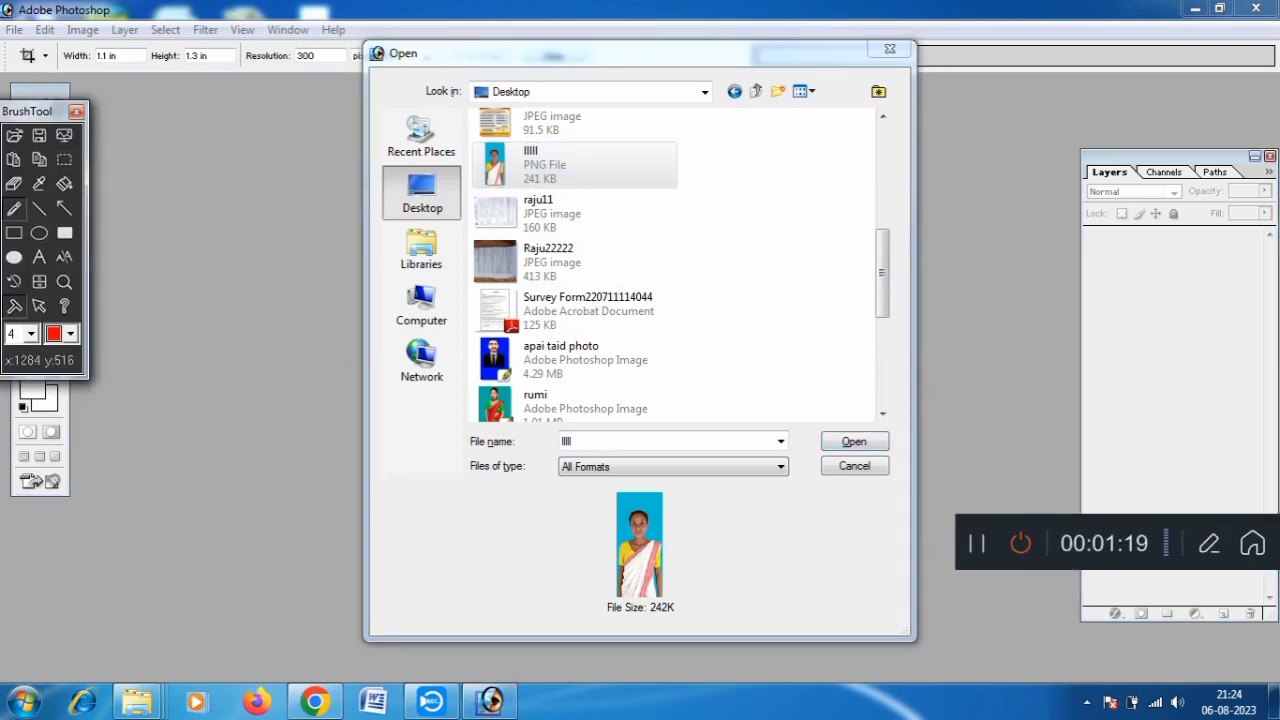
left_click(70, 333)
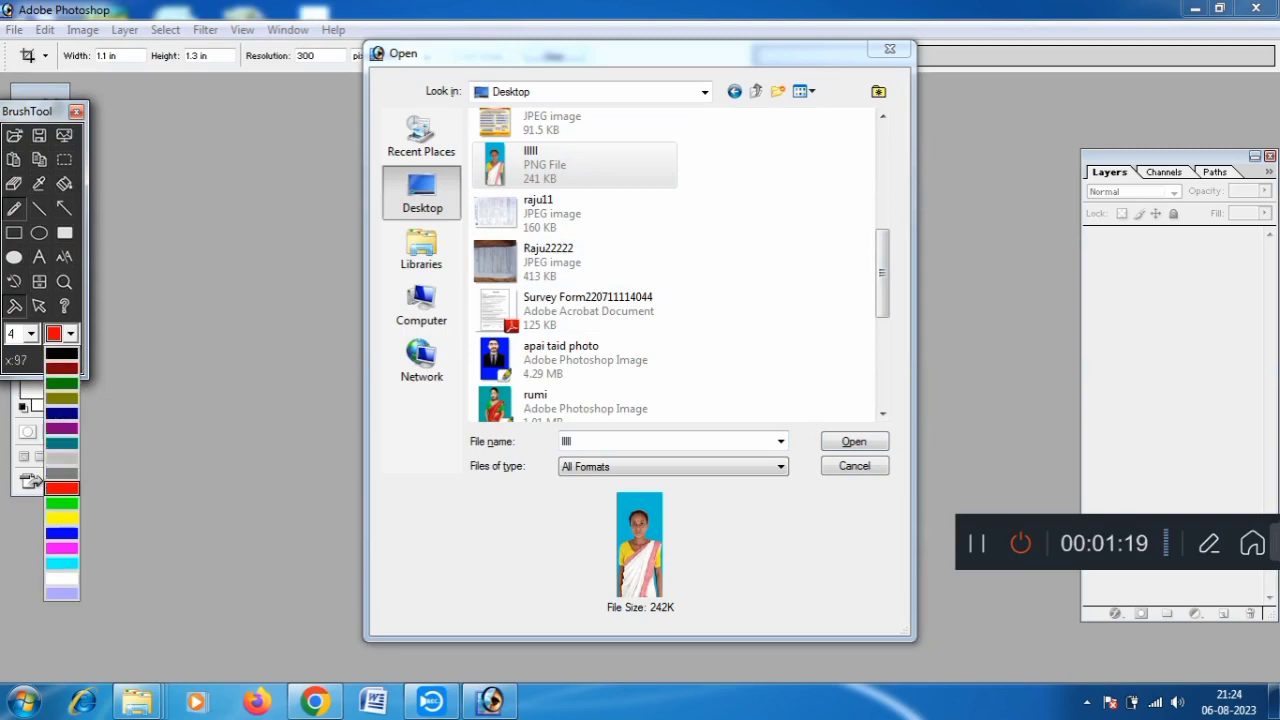
left_click(61, 533)
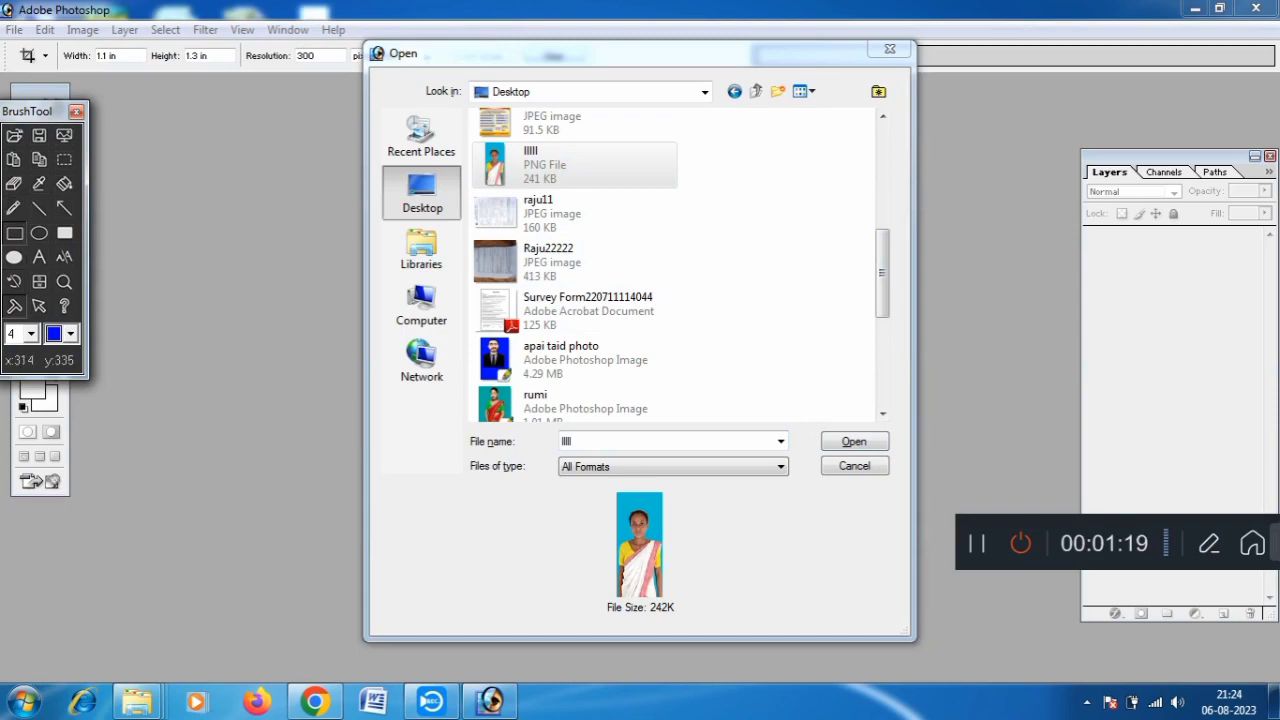
left_click_drag(805, 412, 904, 456)
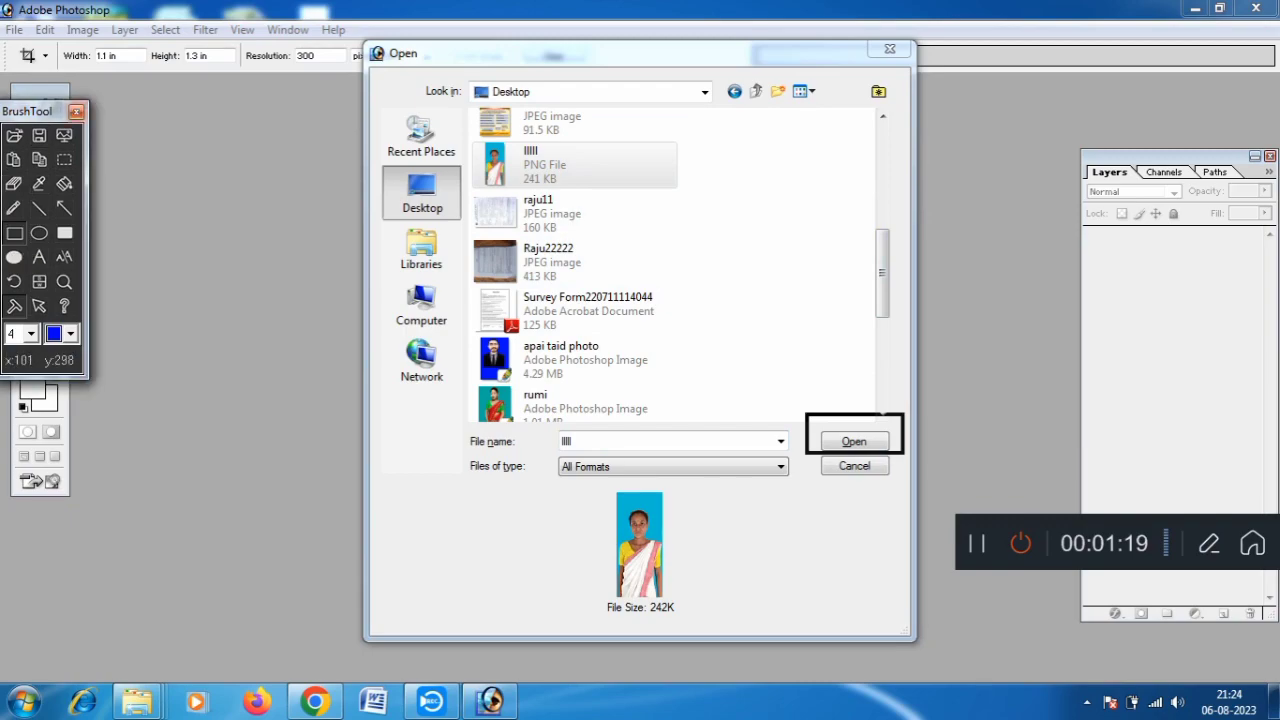
left_click(76, 111)
Step: Open the chosen portrait lllll.png and maximize its document window
key("Return")
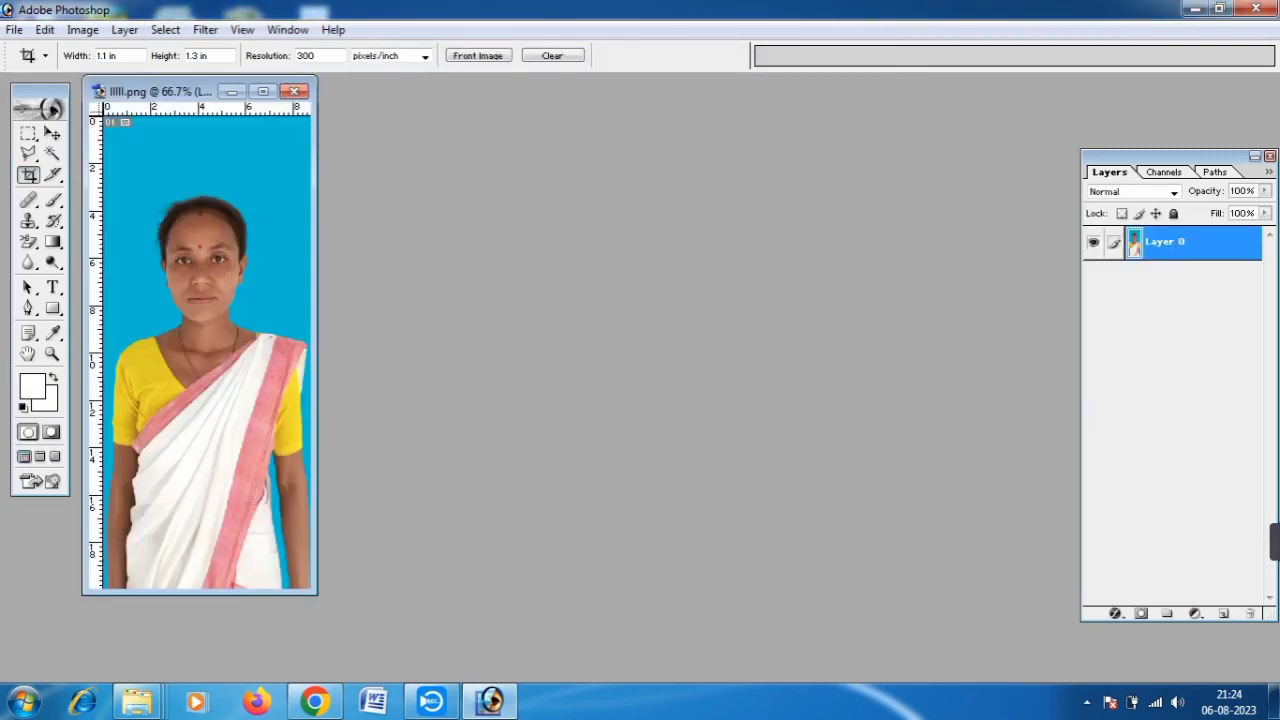
left_click_drag(316, 594, 443, 631)
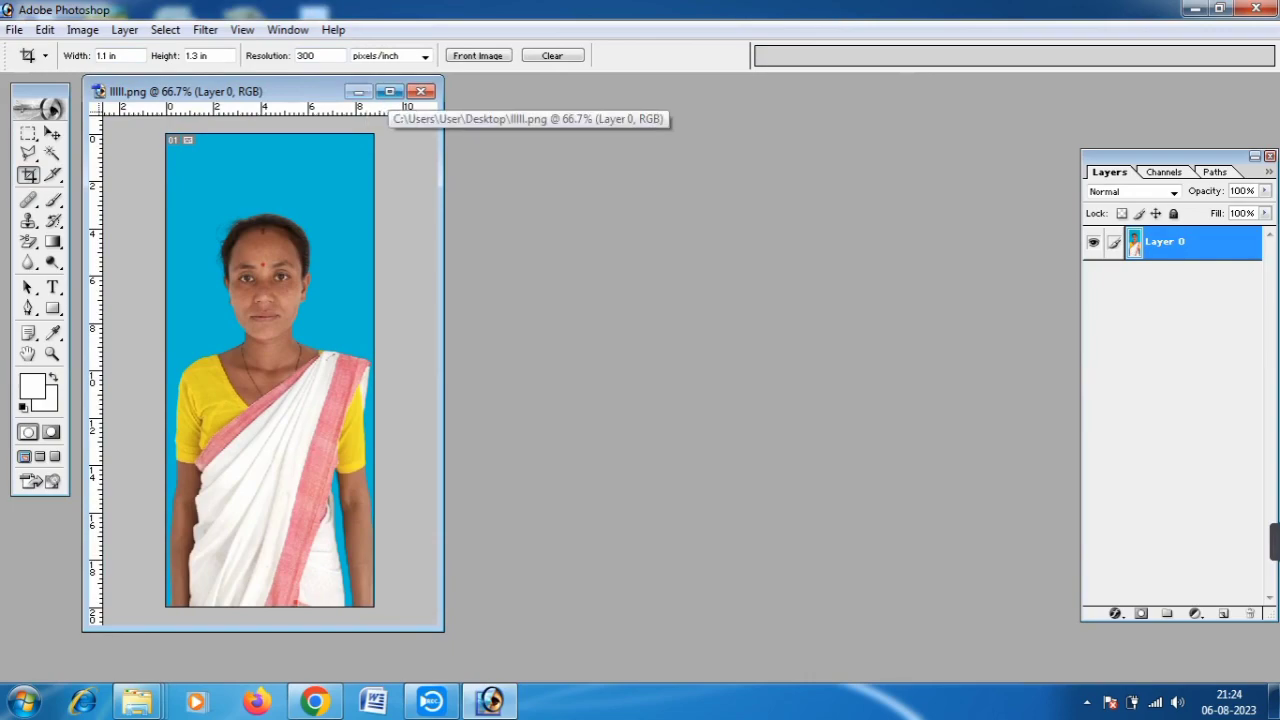
left_click(389, 91)
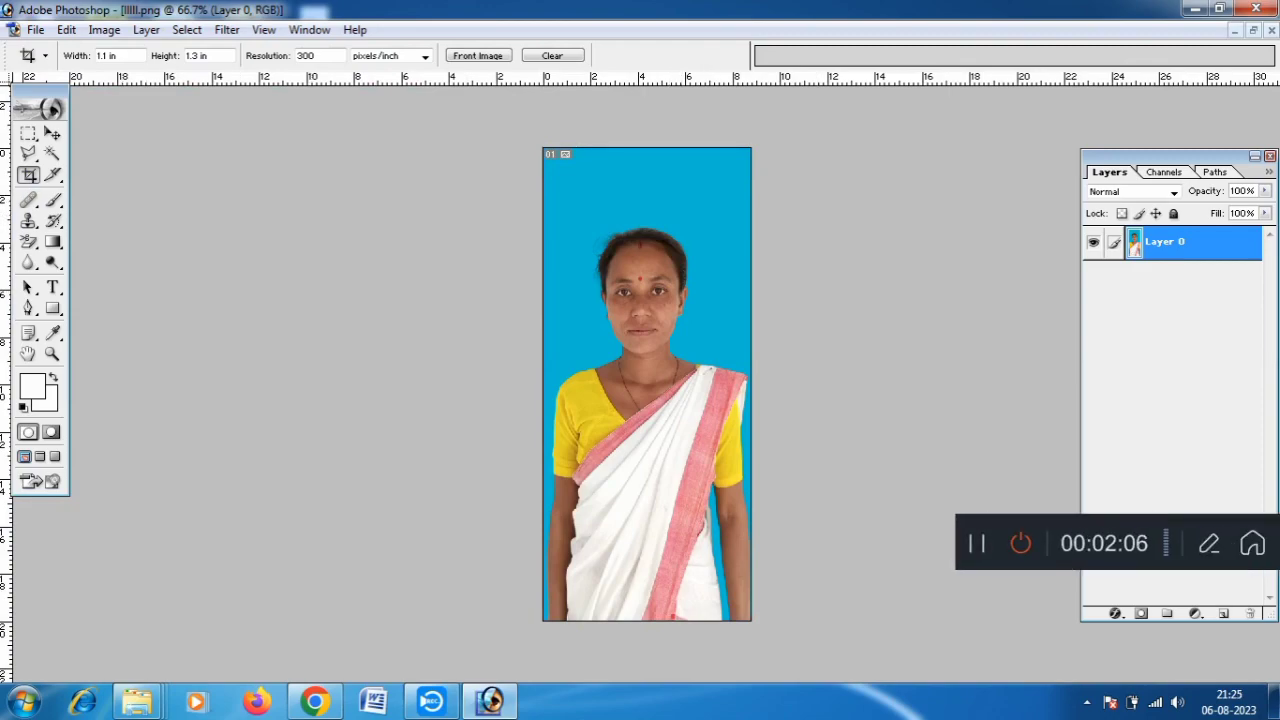
left_click(1209, 543)
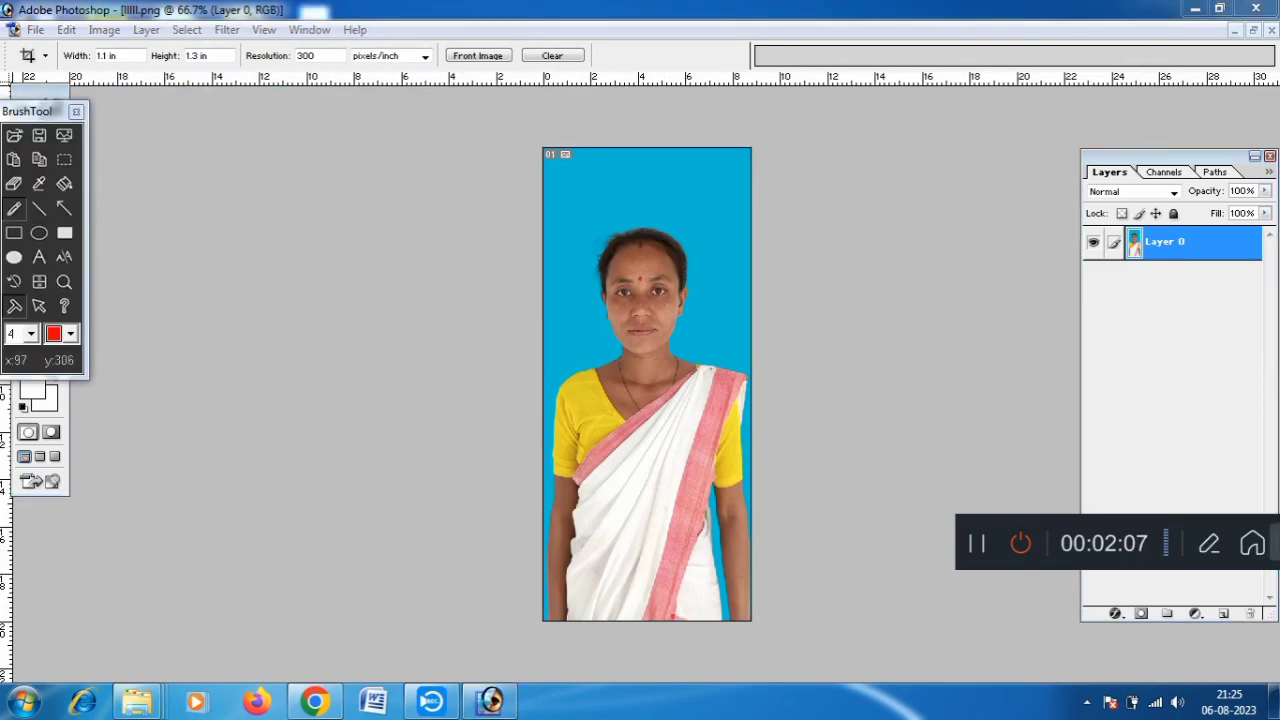
mouse_move(30, 111)
left_mouse_down()
mouse_move(133, 202)
mouse_move(135, 389)
left_mouse_up()
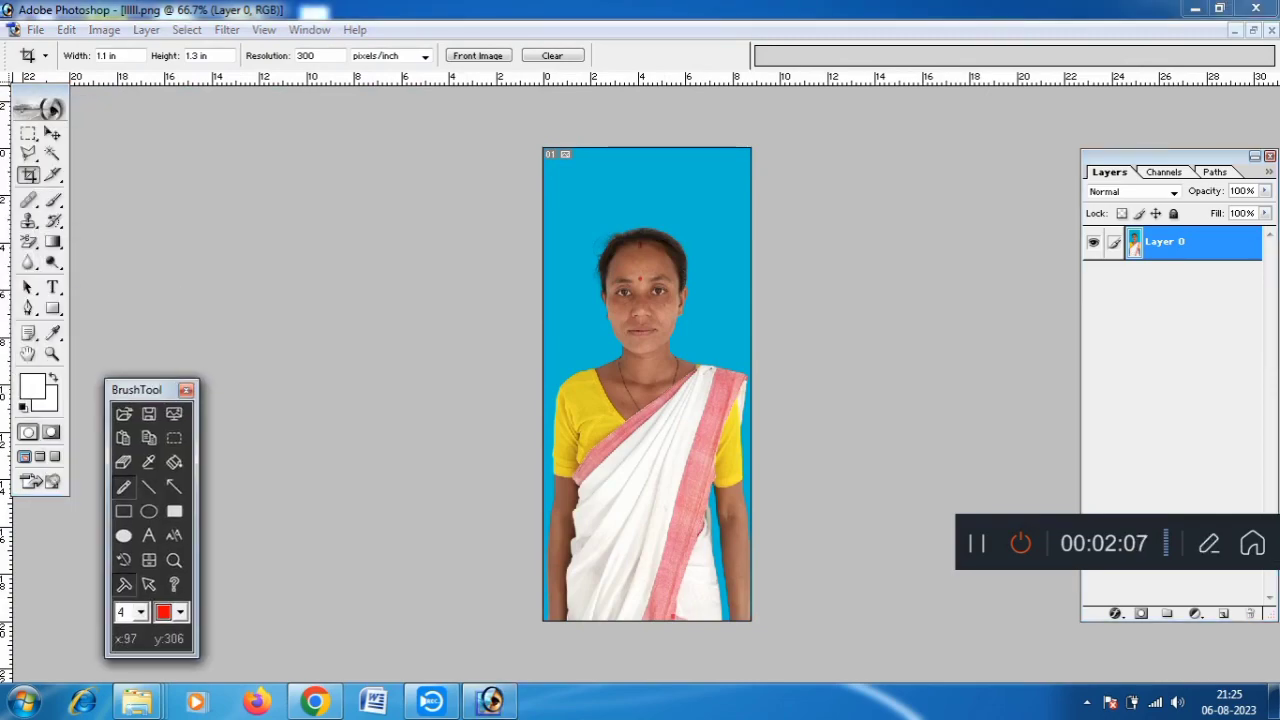
left_click(123, 511)
mouse_move(12, 160)
left_mouse_down()
mouse_move(64, 190)
mouse_move(49, 188)
left_mouse_up()
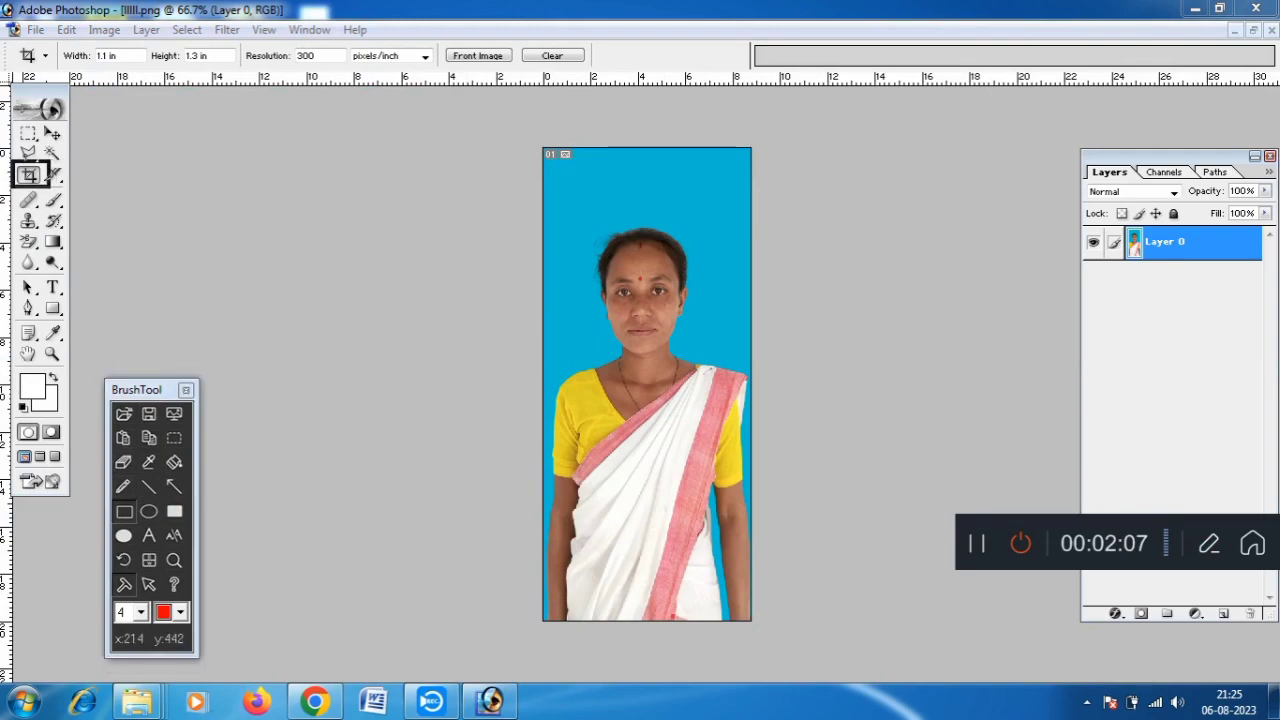
left_click(185, 389)
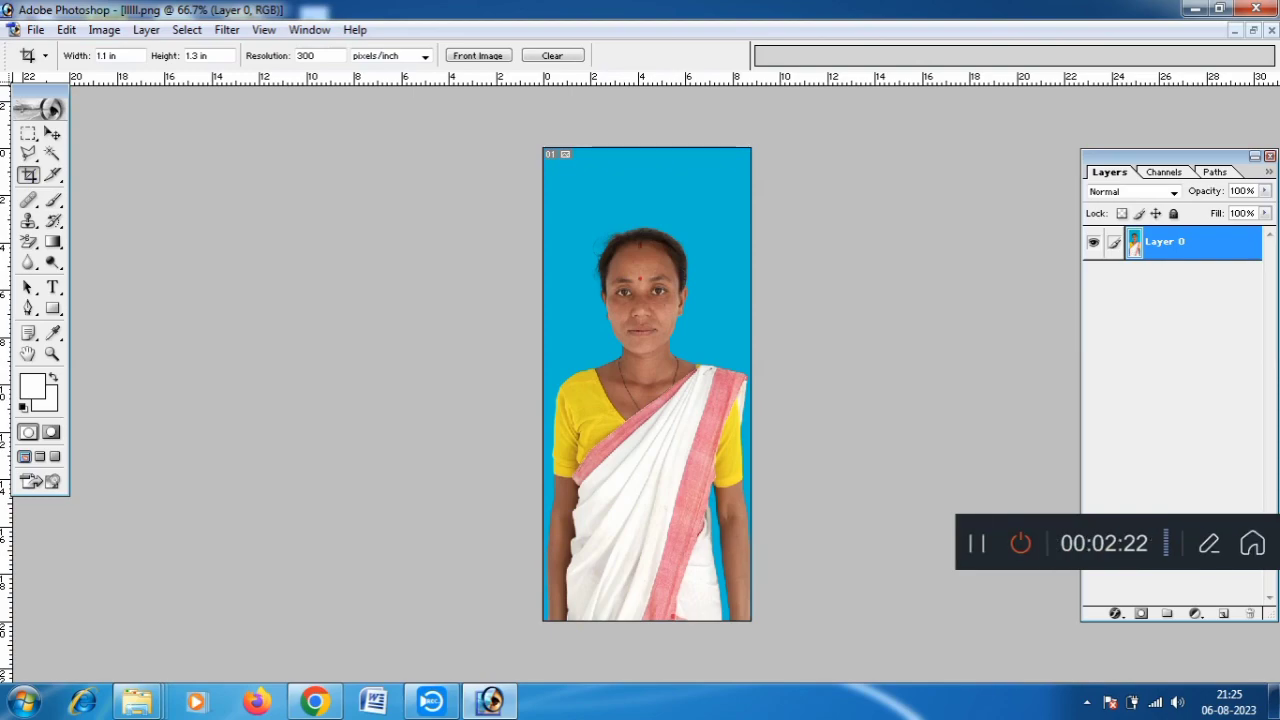
left_click(1209, 543)
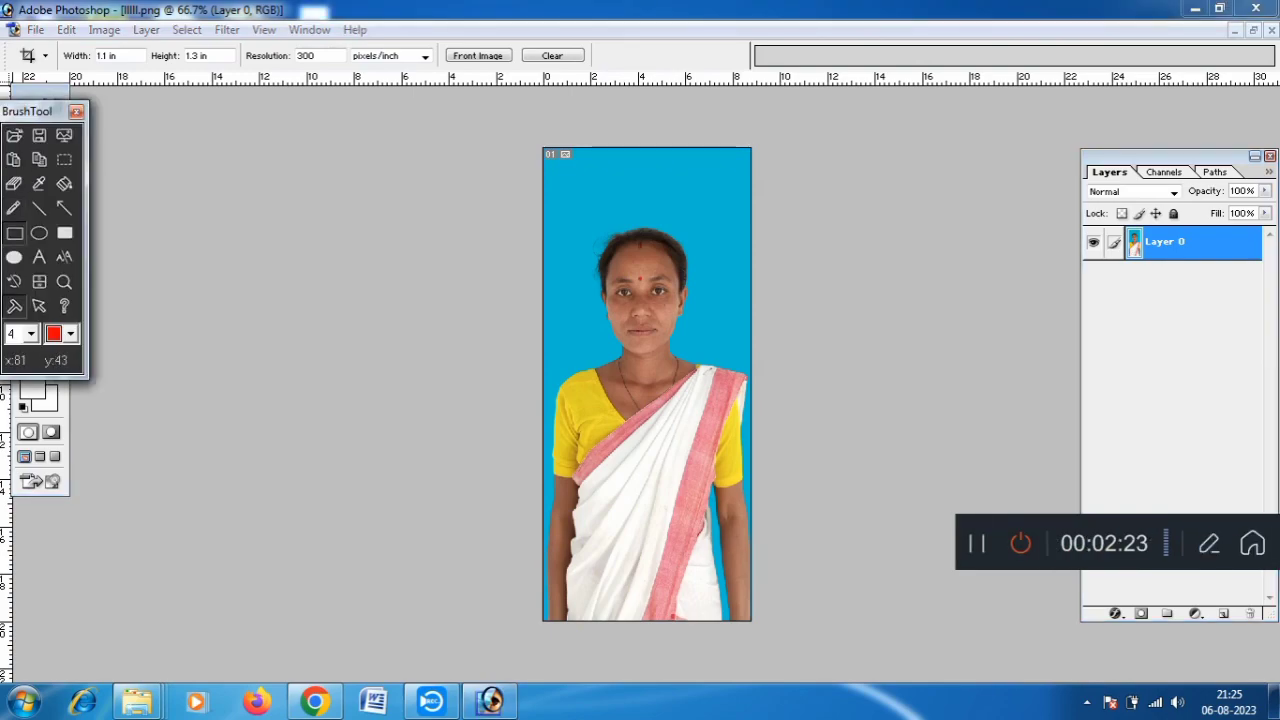
left_click(14, 233)
mouse_move(80, 40)
left_mouse_down()
mouse_move(147, 67)
mouse_move(433, 70)
left_mouse_up()
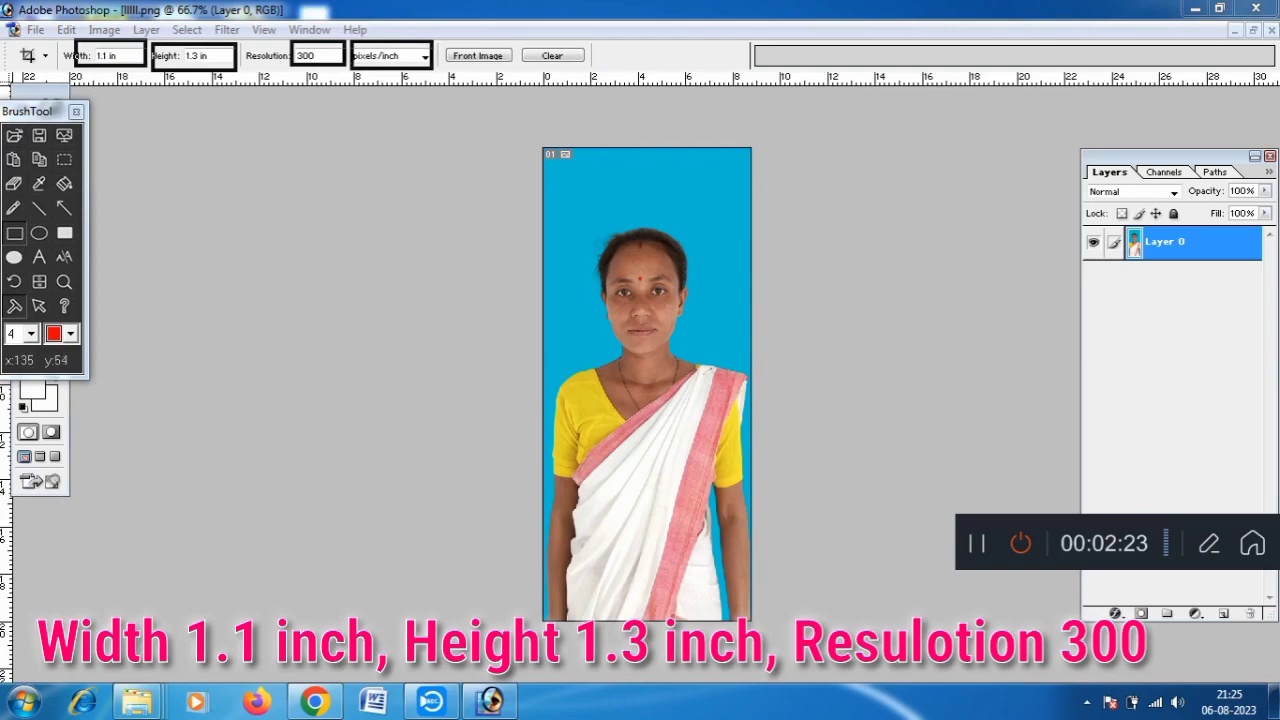
left_click(75, 111)
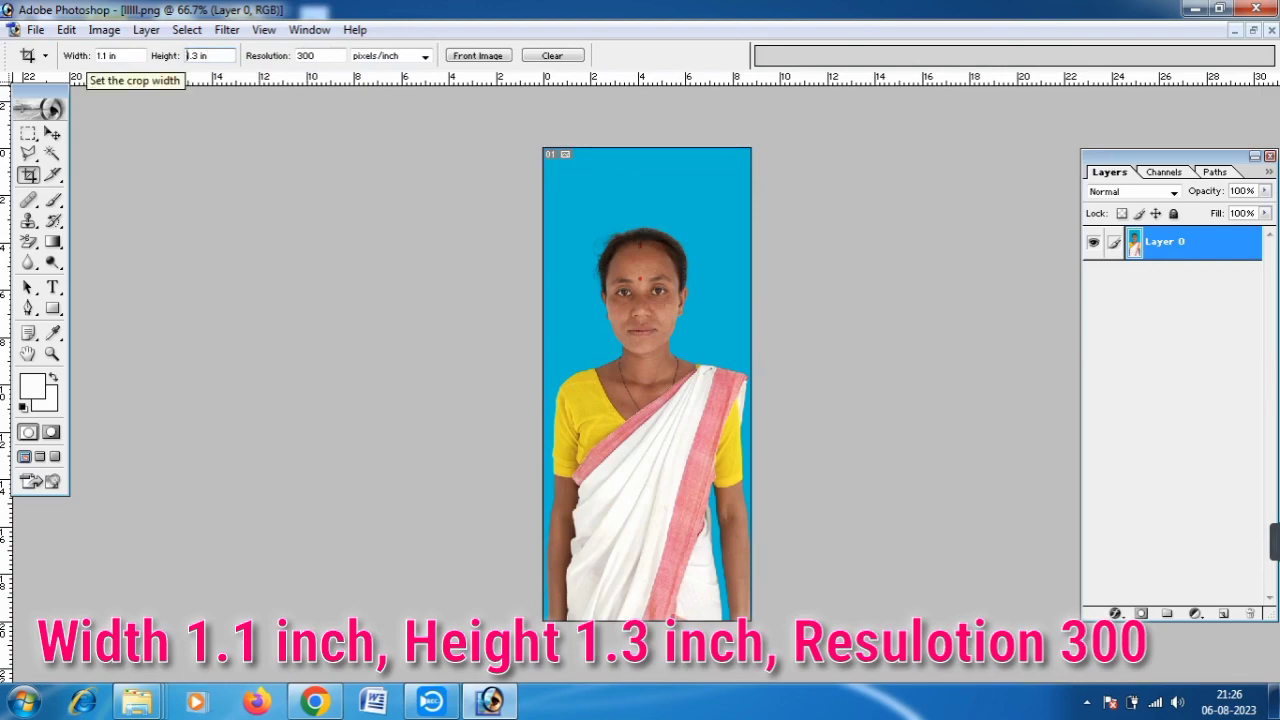
Step: Set the Crop tool to a width of 1.1 in, a height of 1.3 in and a resolution of 300 pixels/inch
left_click(98, 56)
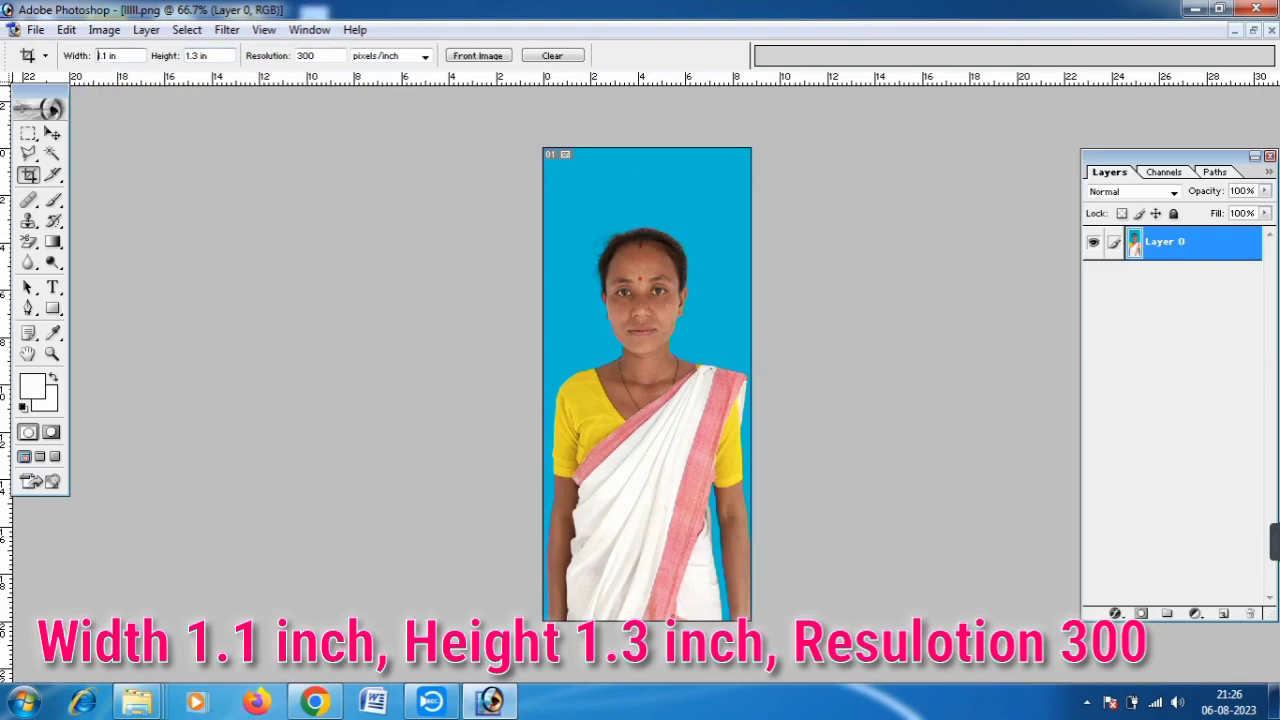
type("32")
key("BackSpace")
key("BackSpace")
left_click(118, 56)
key("Tab")
key("Tab")
left_click(425, 56)
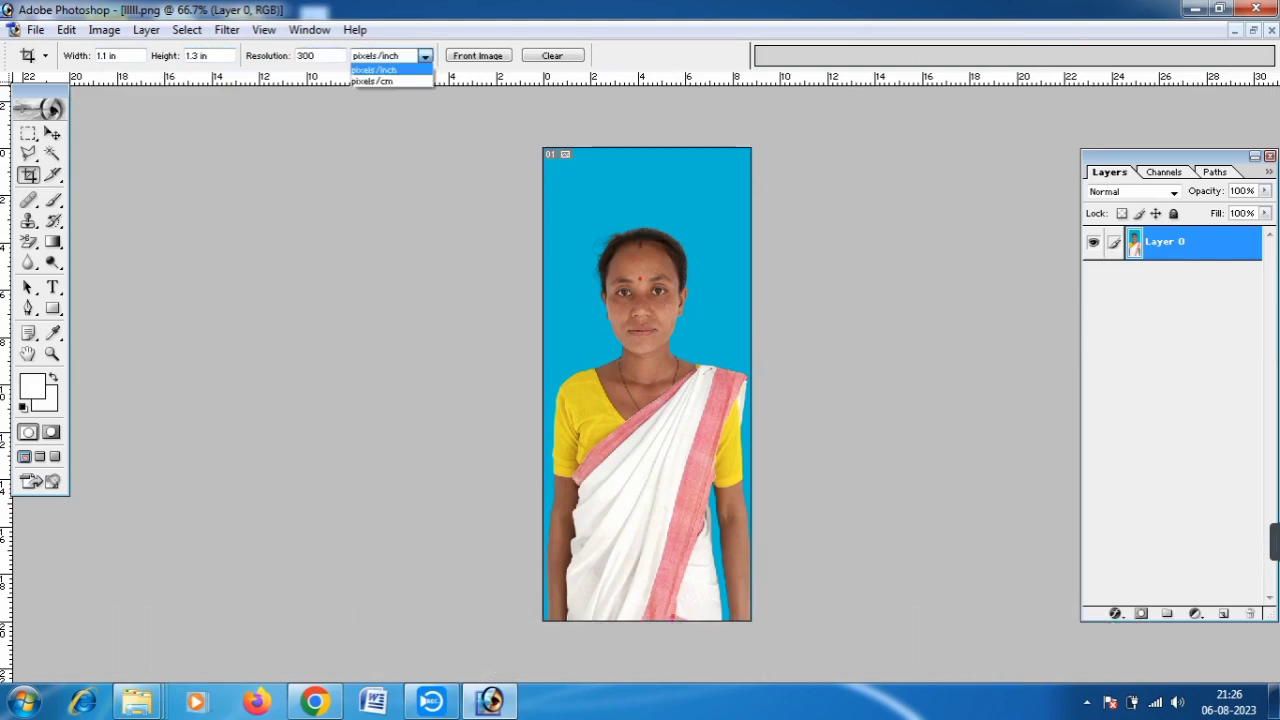
left_click(376, 70)
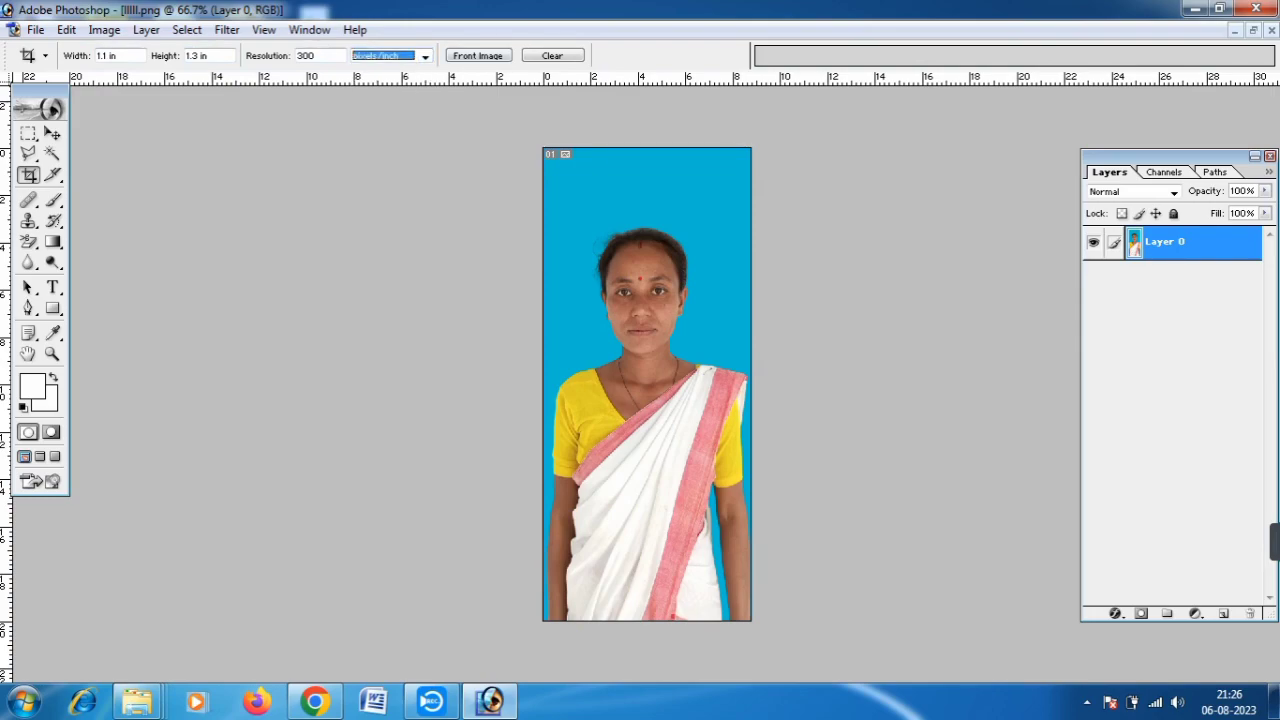
Step: Crop the portrait to the head and upper chest, with the crop frame starting just above the hair and centred on the figure
left_click_drag(543, 210, 751, 455)
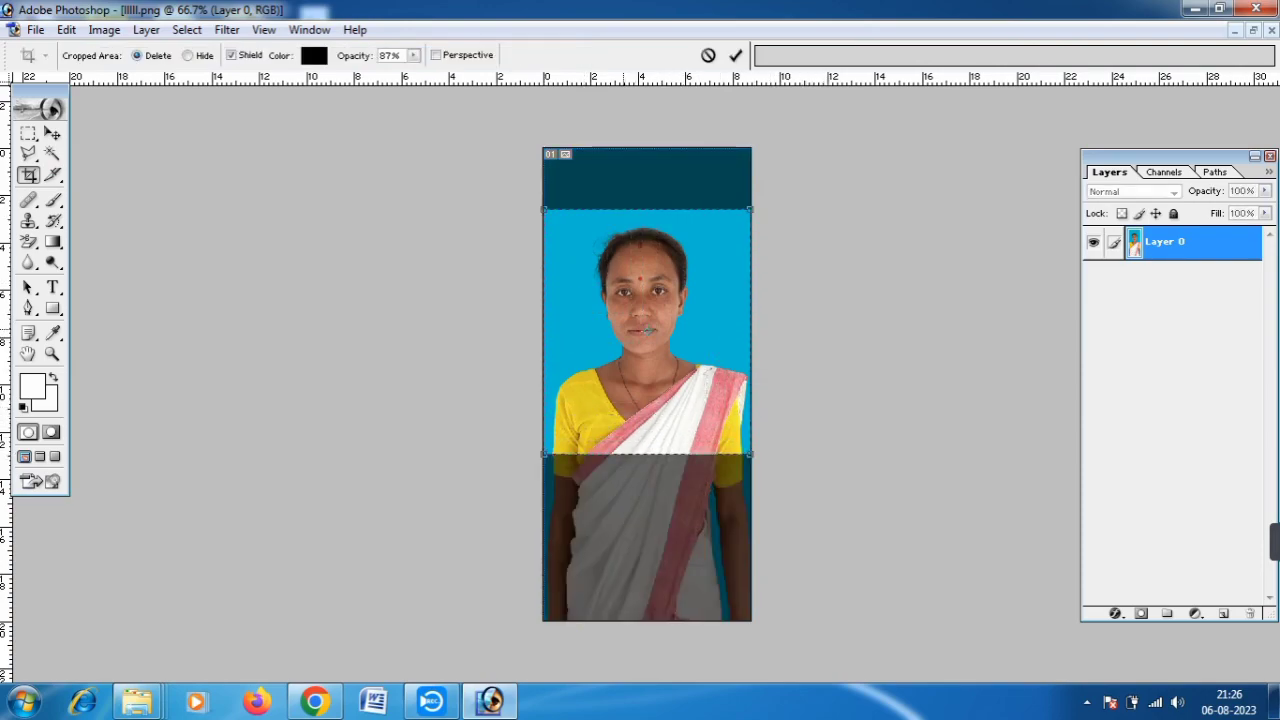
left_click_drag(648, 330, 647, 343)
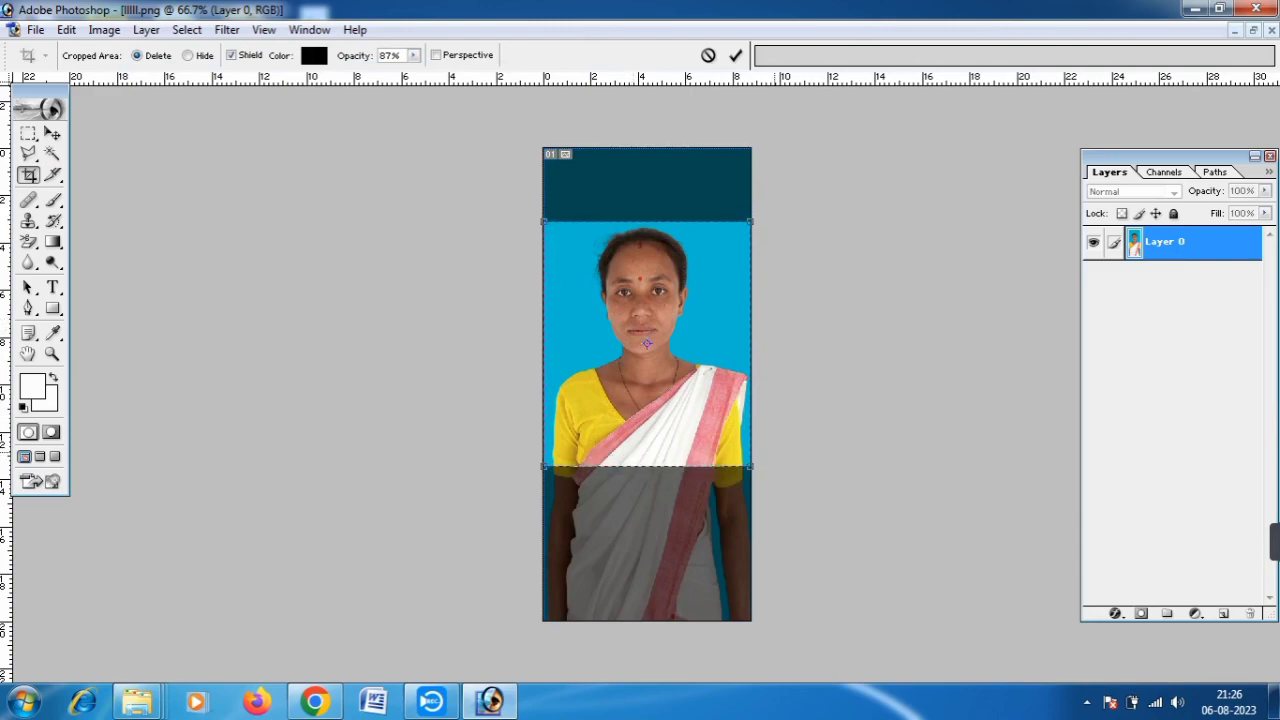
left_click_drag(647, 343, 641, 338)
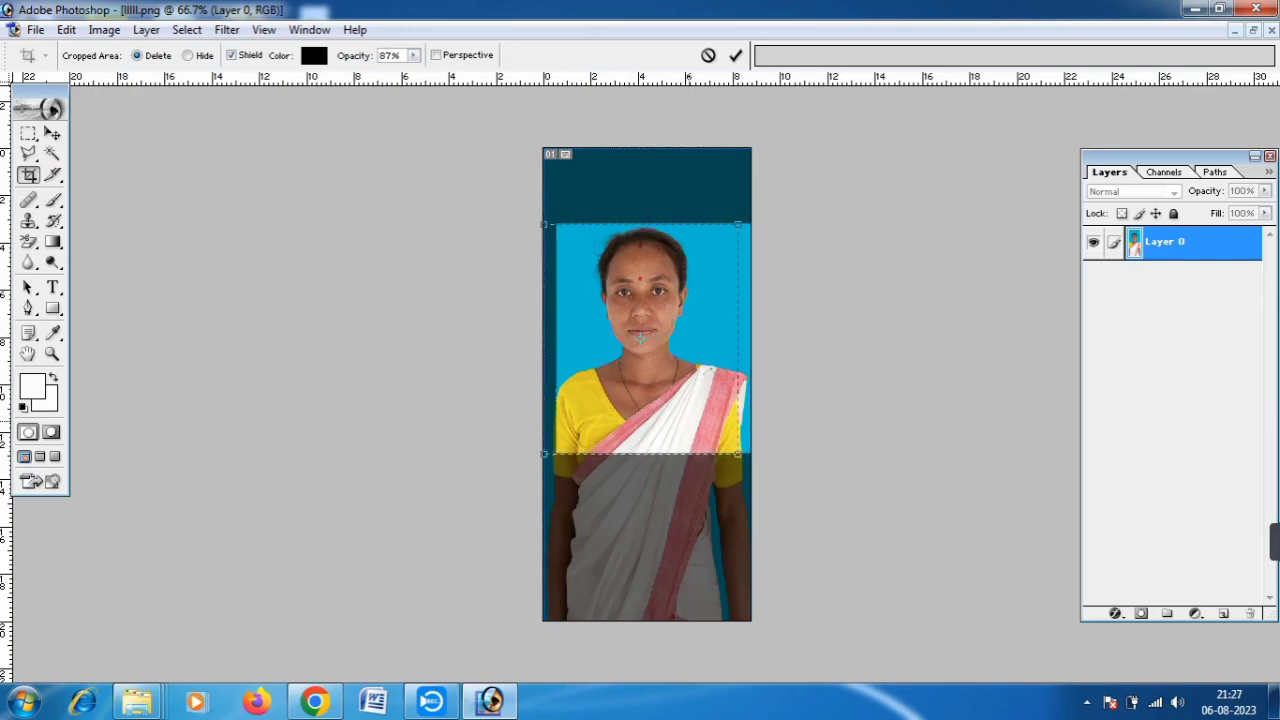
left_click_drag(641, 338, 648, 330)
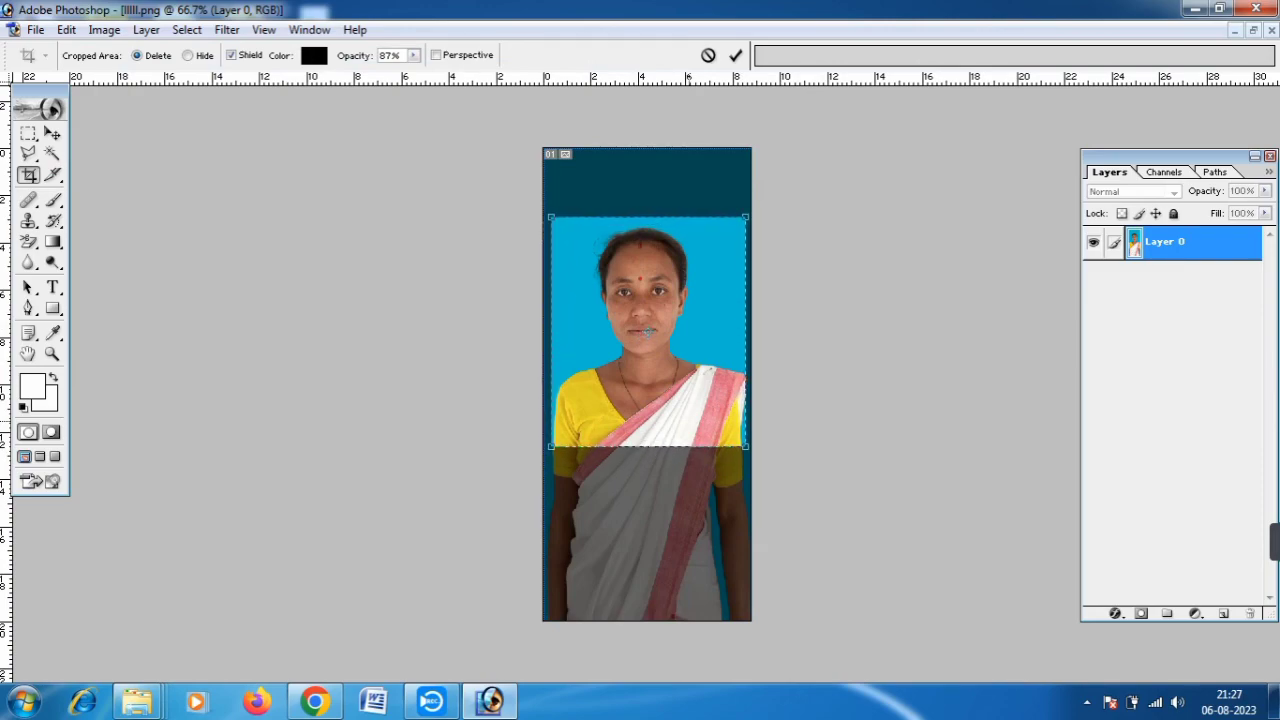
key("Down")
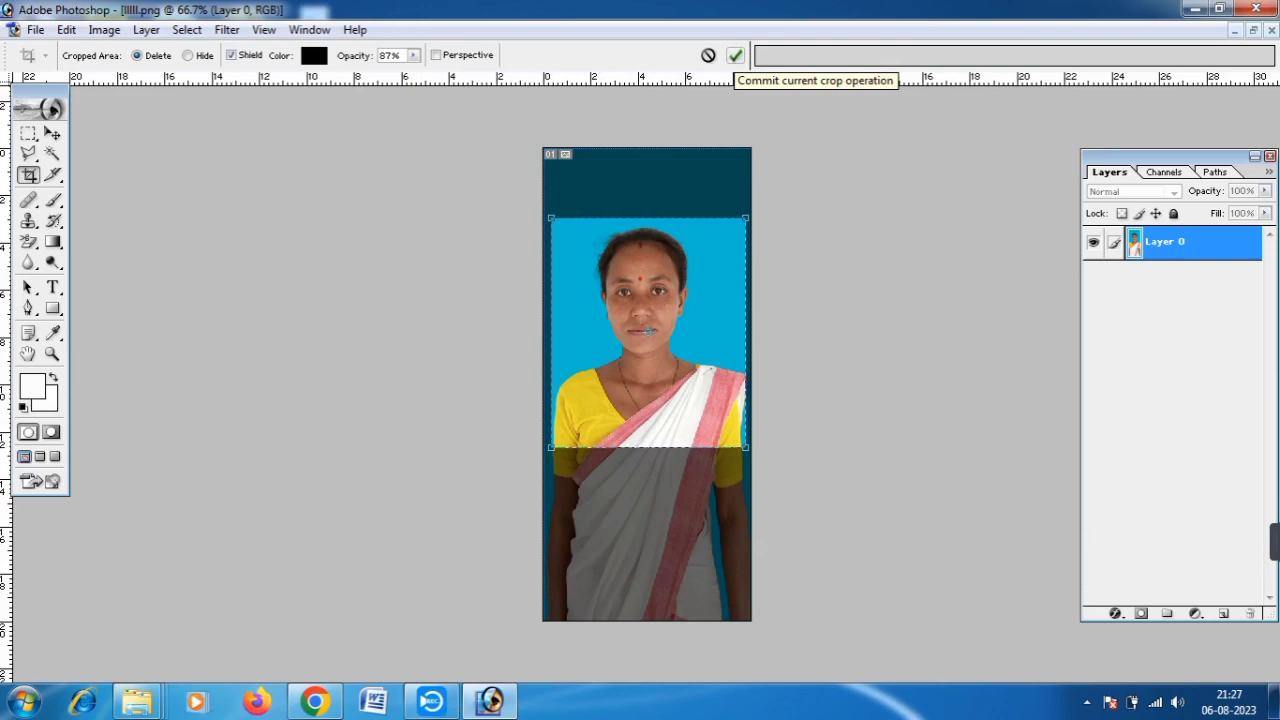
left_click(735, 56)
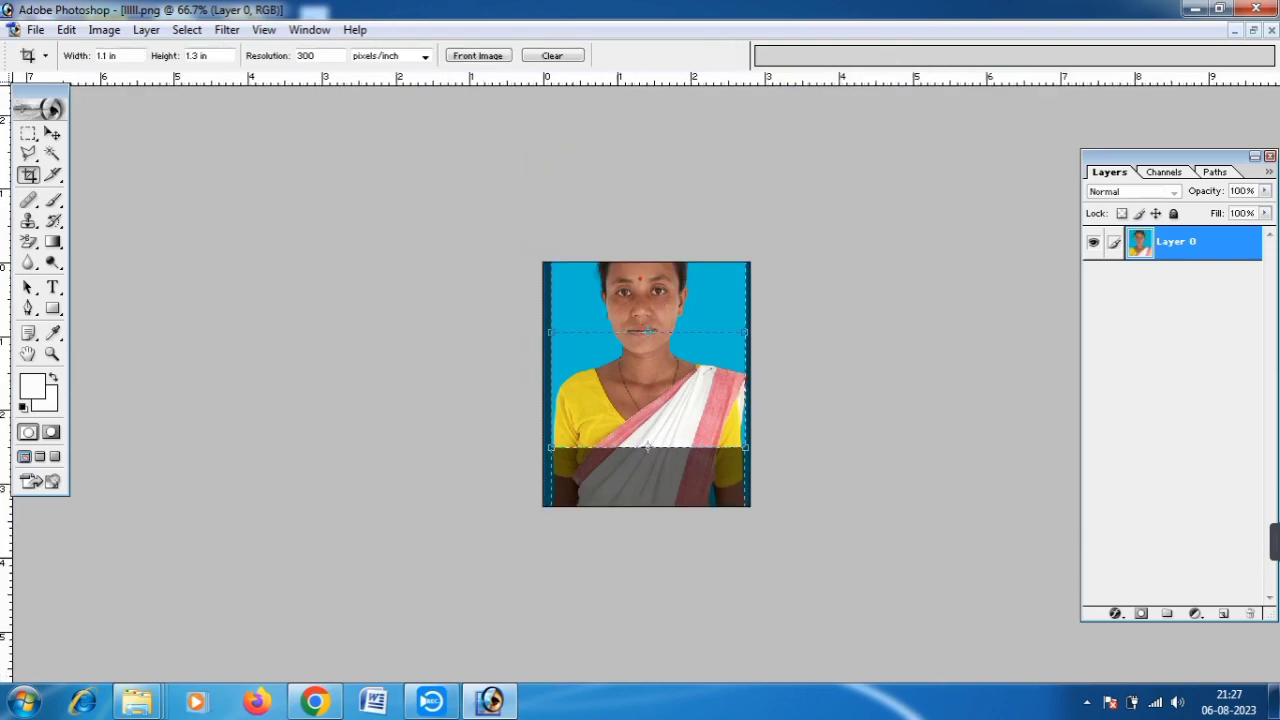
key("ctrl+0")
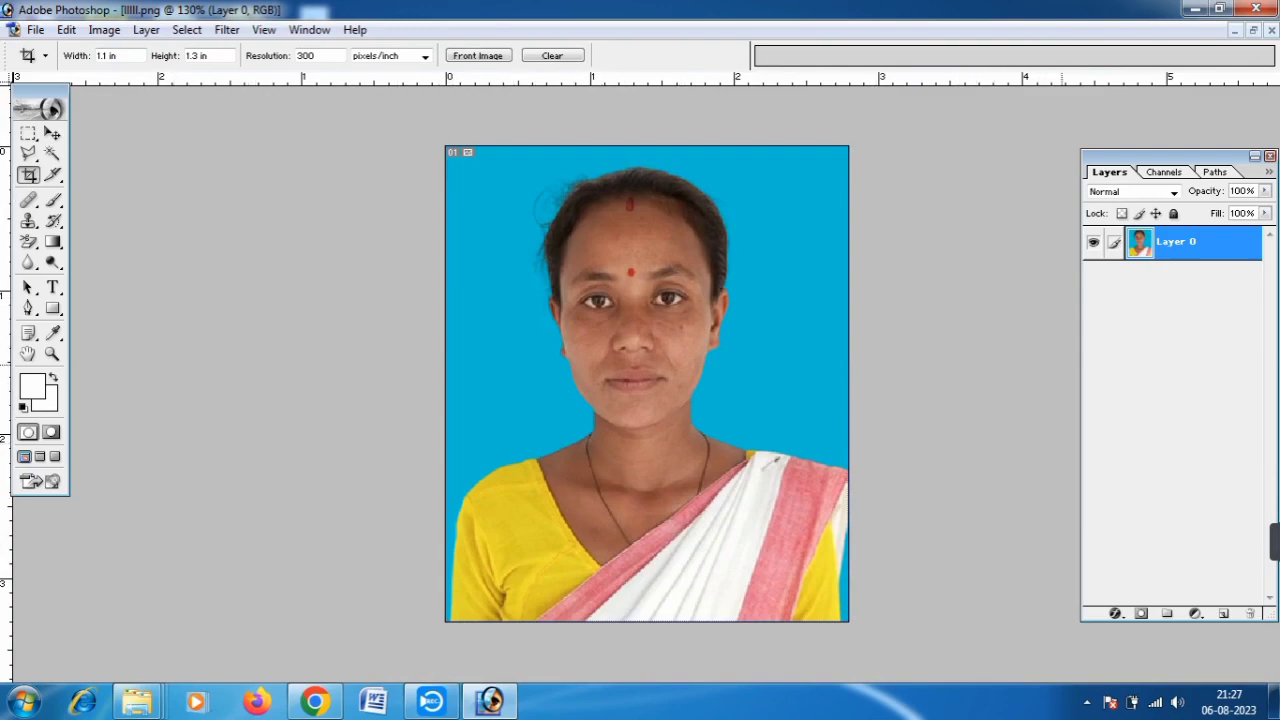
mouse_move(1274, 542)
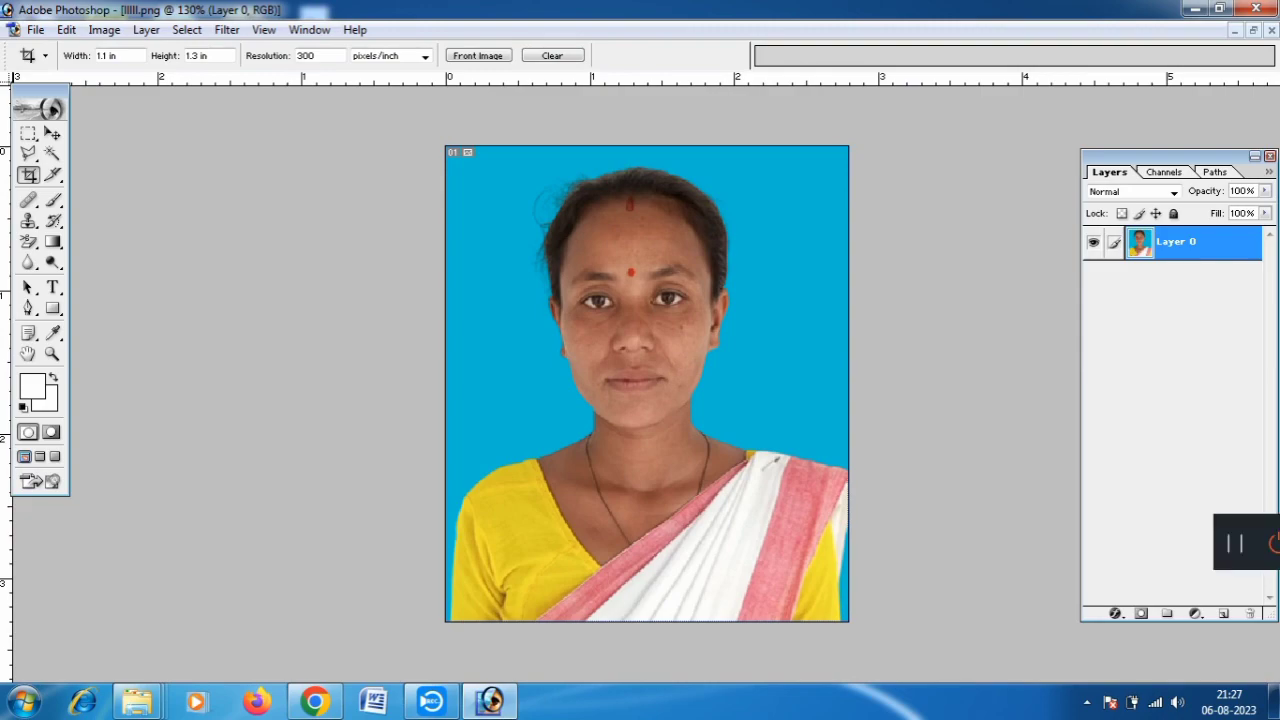
left_click(1209, 543)
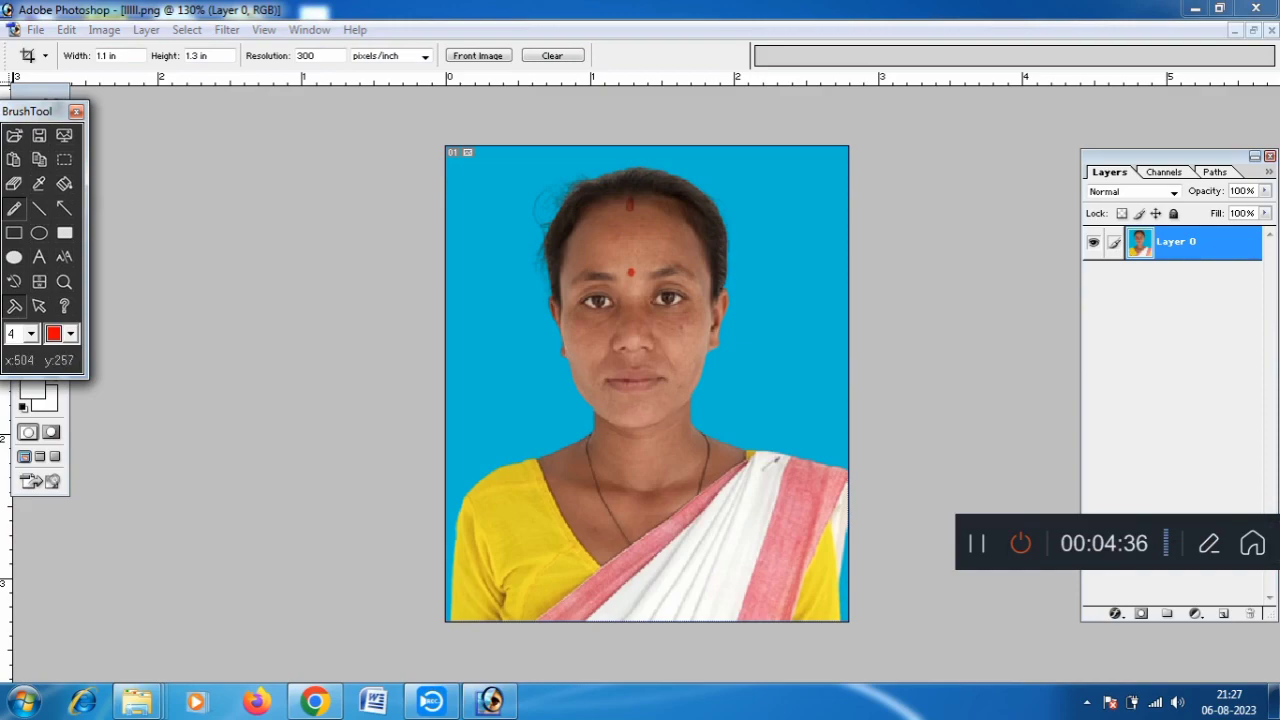
left_click(76, 111)
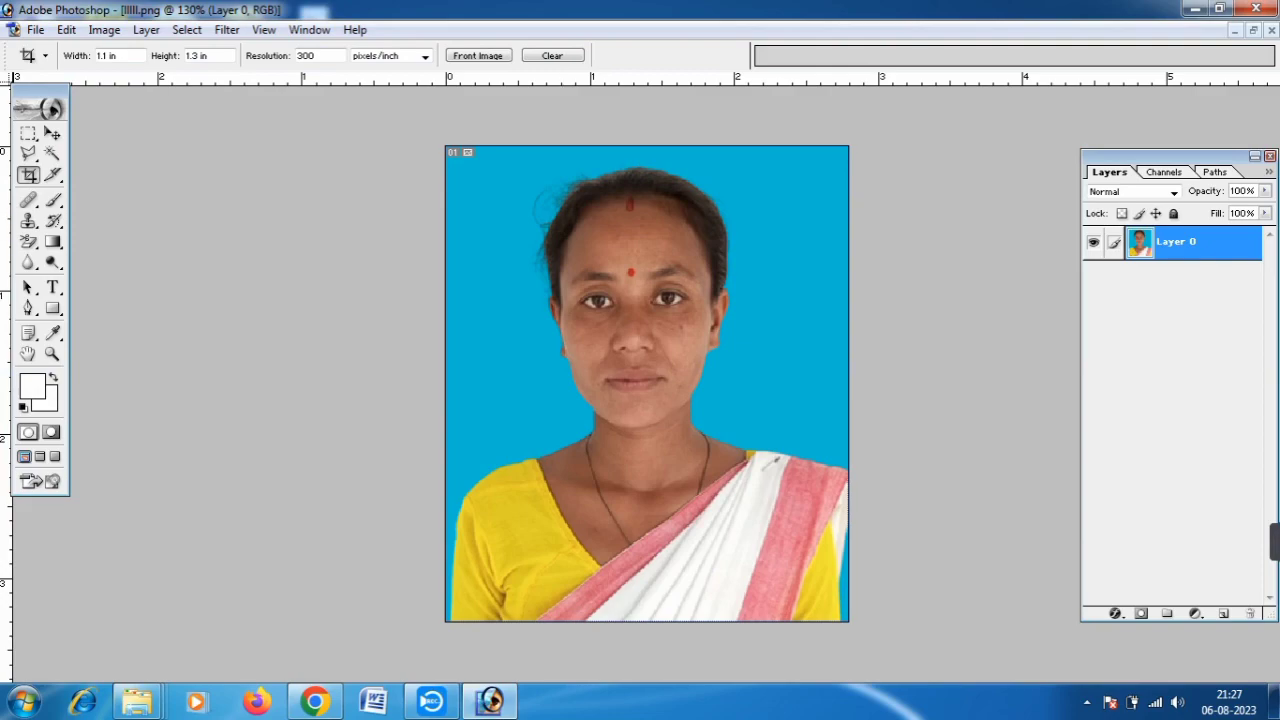
Step: Brighten the cropped portrait with a Curves adjustment on the RGB channel, using a curve point at input 61% and output 45%
left_click(66, 30)
mouse_move(104, 30)
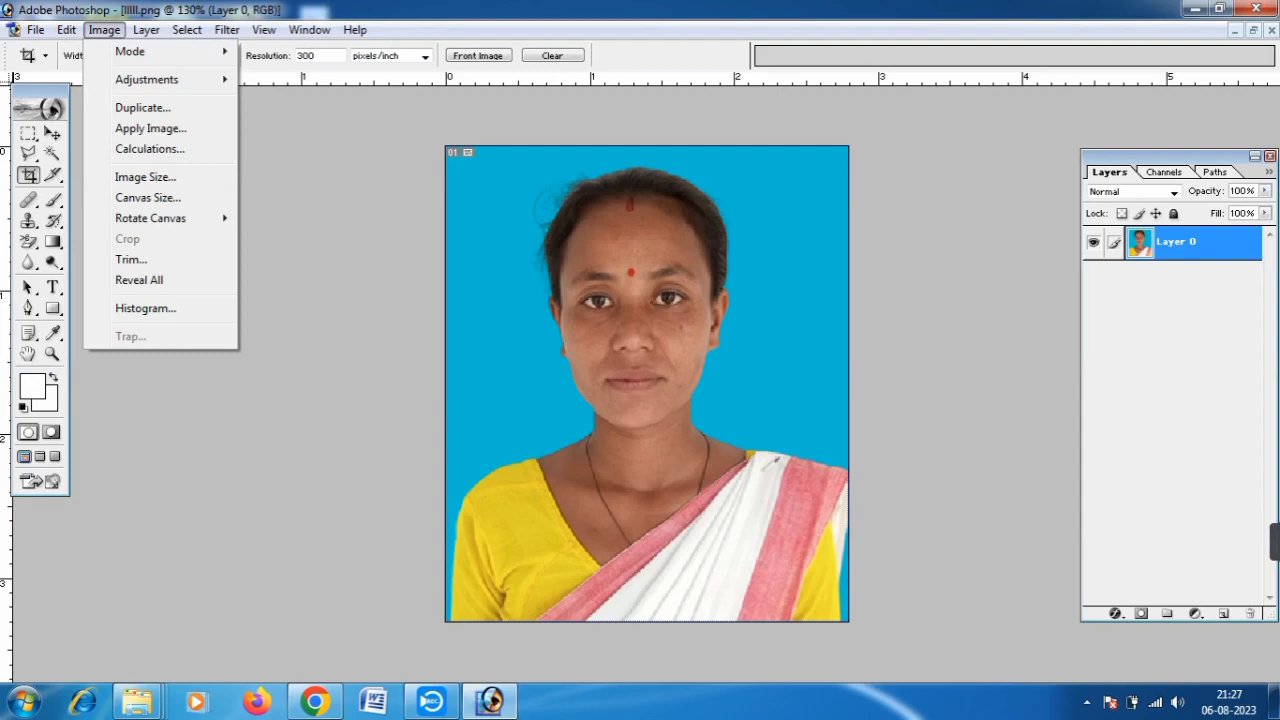
left_click(104, 30)
left_click(104, 30)
mouse_move(146, 79)
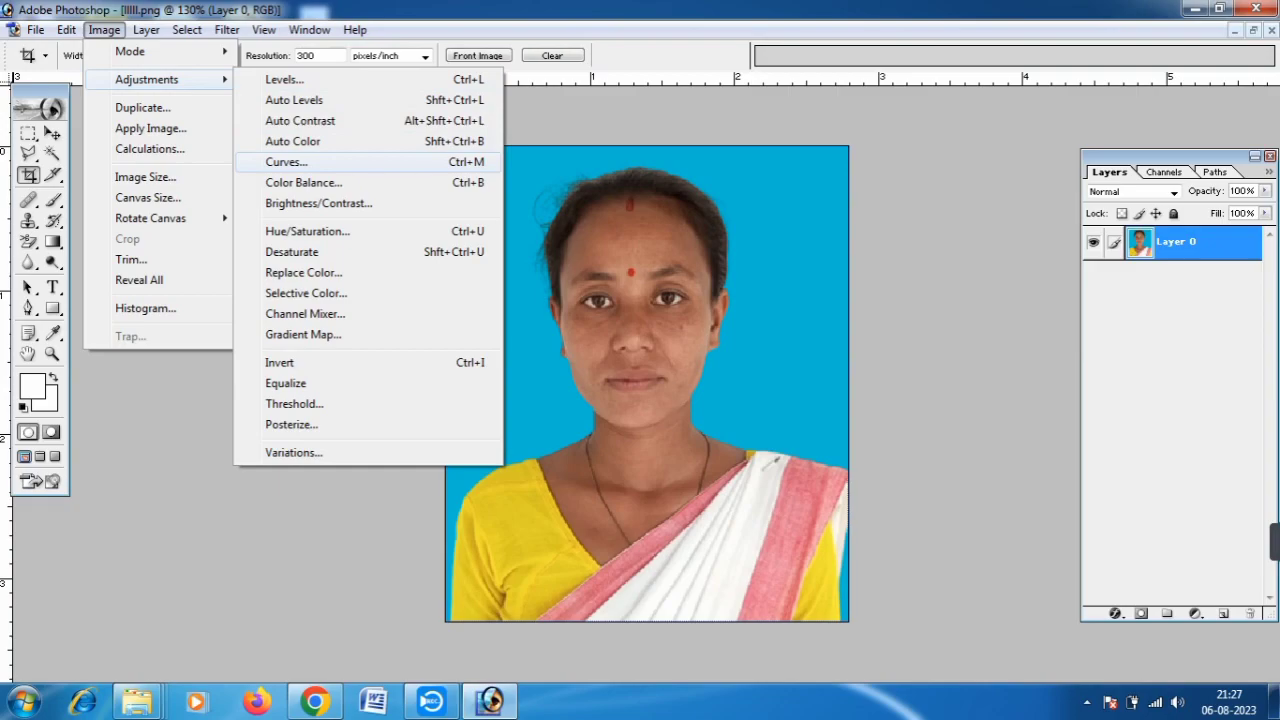
left_click(286, 161)
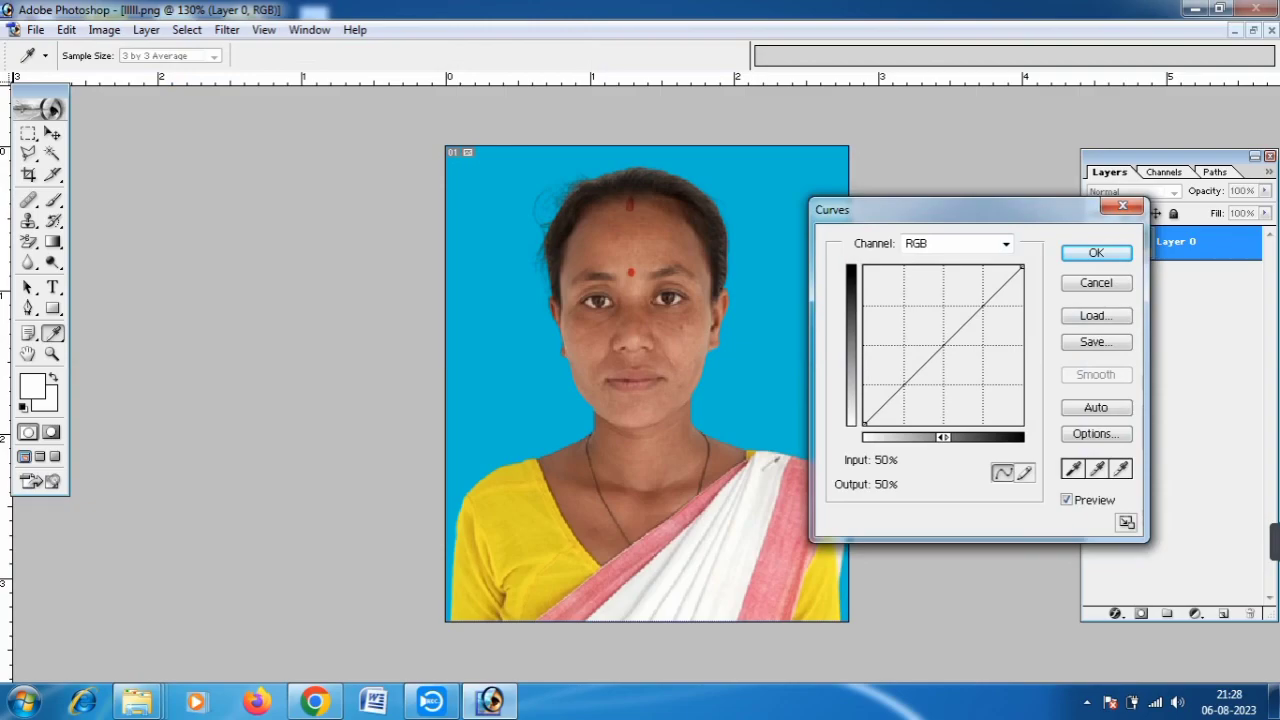
mouse_move(943, 345)
left_mouse_down()
mouse_move(960, 362)
mouse_move(923, 318)
mouse_move(961, 353)
left_mouse_up()
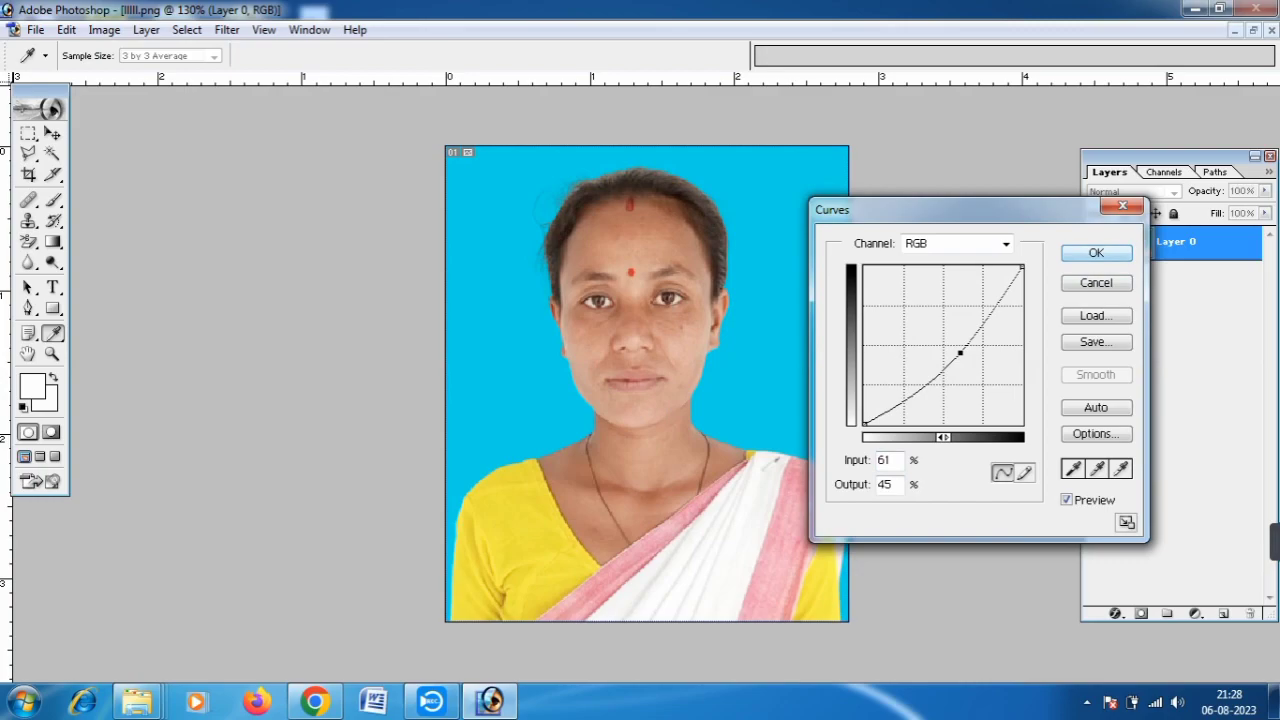
key("Return")
key("c")
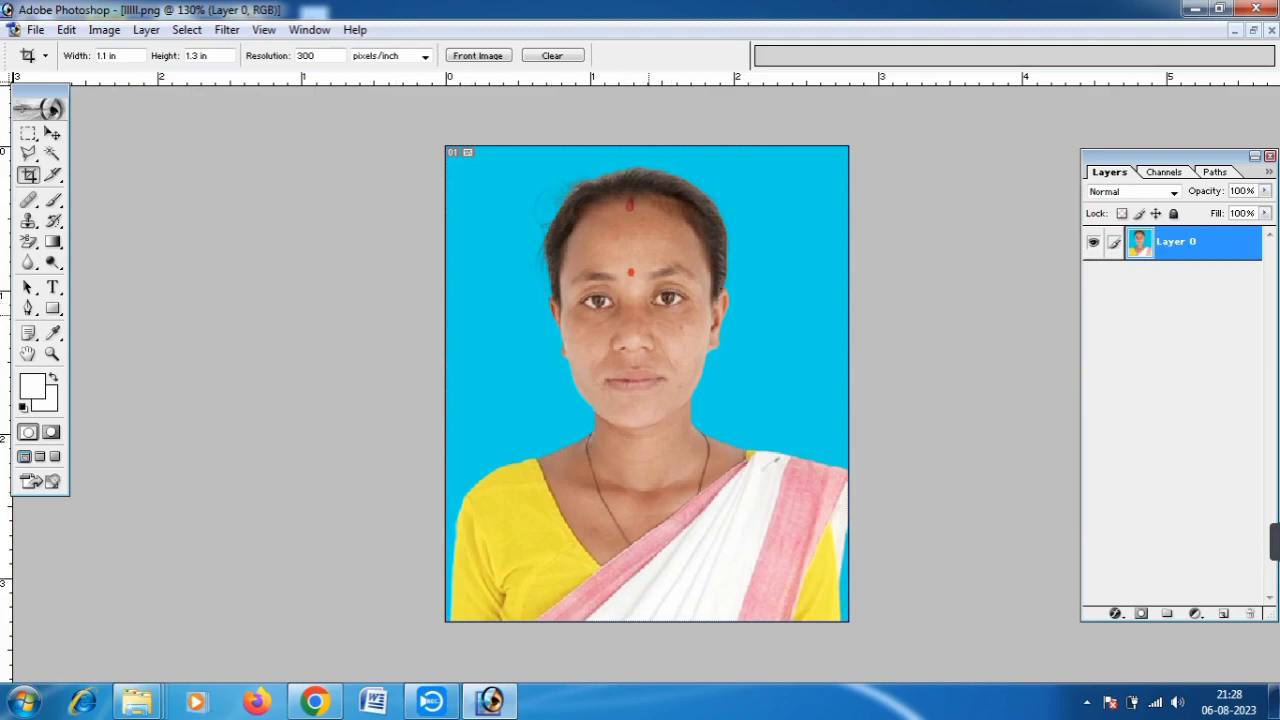
Step: Choose the Dodge tool for retouching the head area of the portrait
scroll(653, 195, "up", 4)
scroll(586, 158, "down", 2)
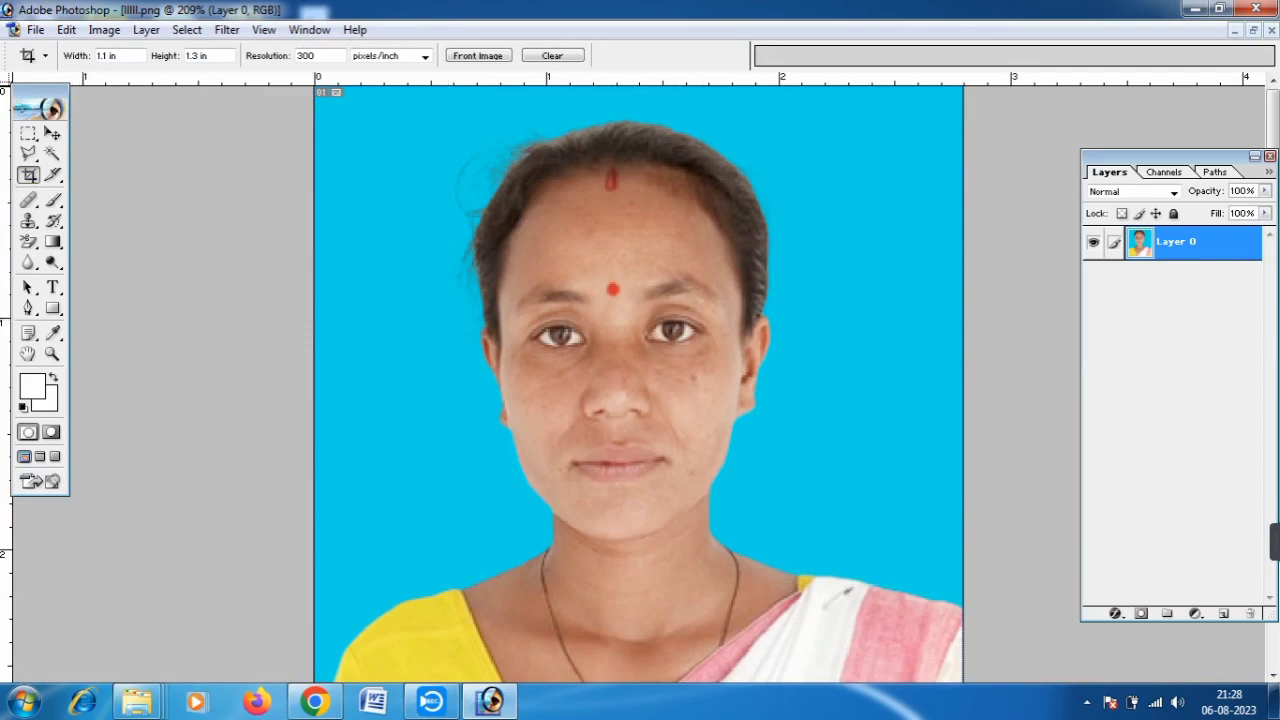
left_click(53, 262)
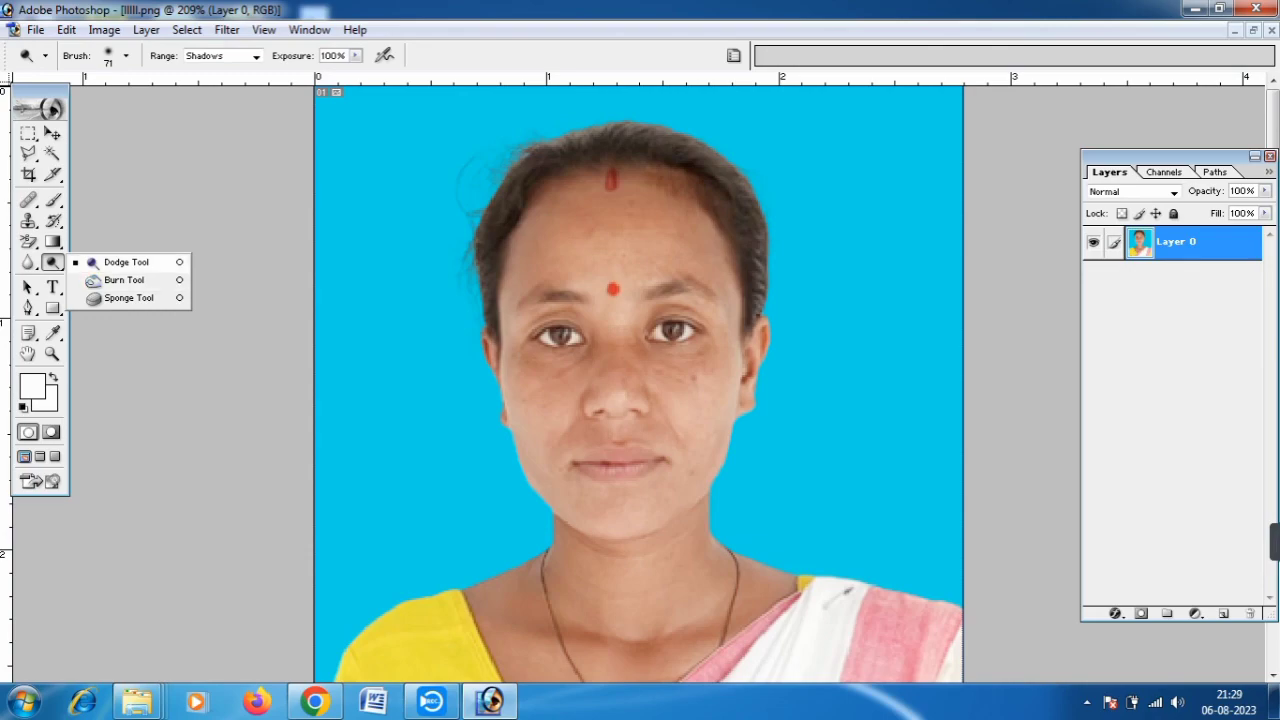
left_click(125, 262)
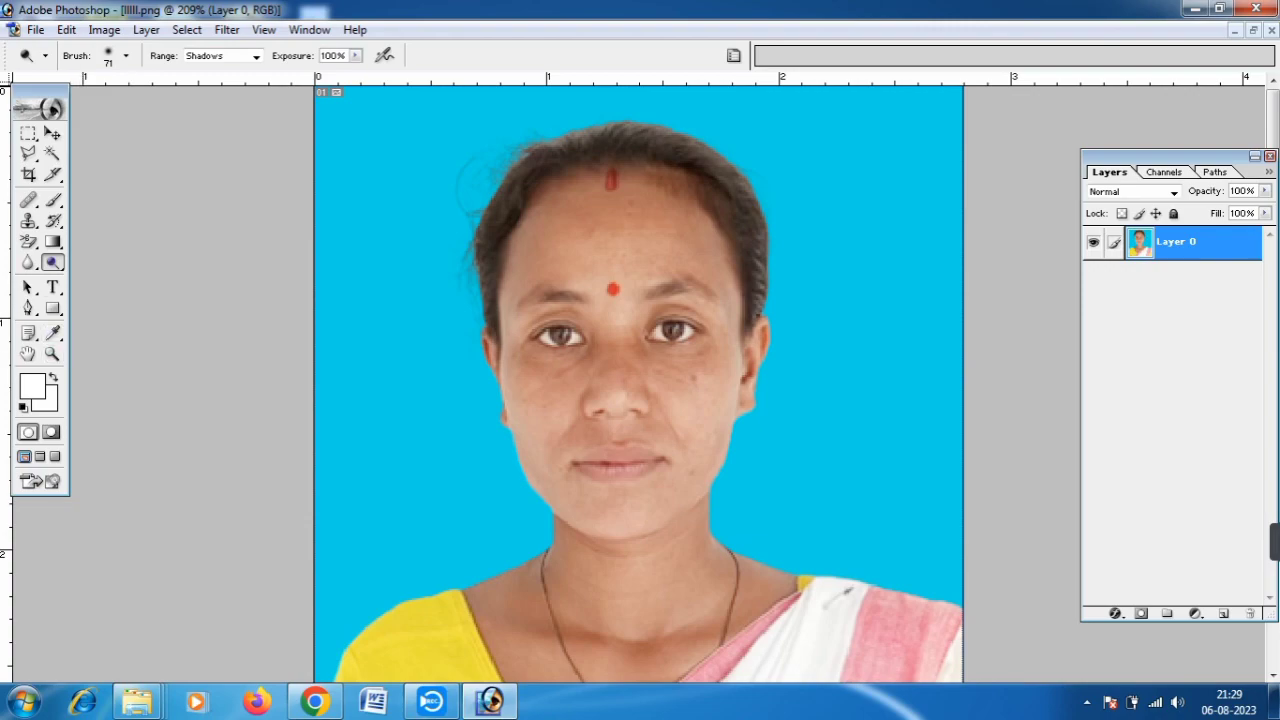
Step: Set the foreground colour to black (000000) and the background colour to near-black (030202)
left_click(53, 333)
left_click(31, 386)
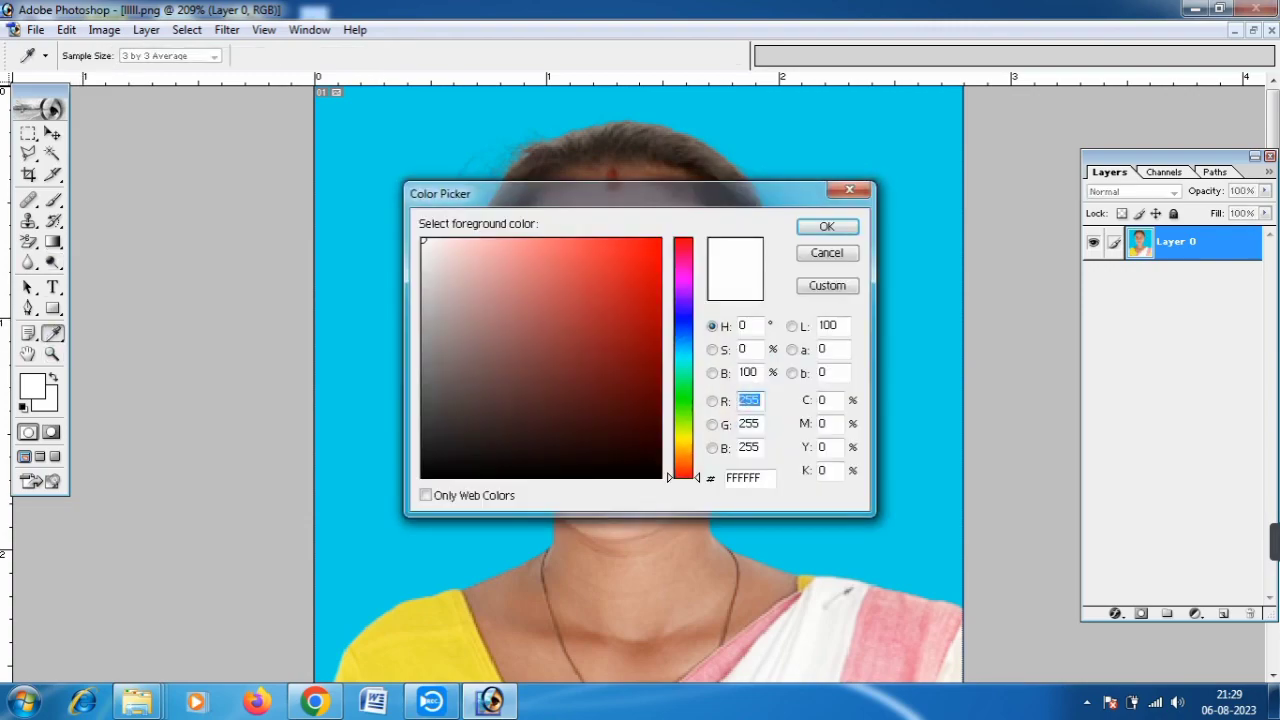
left_click_drag(528, 431, 555, 477)
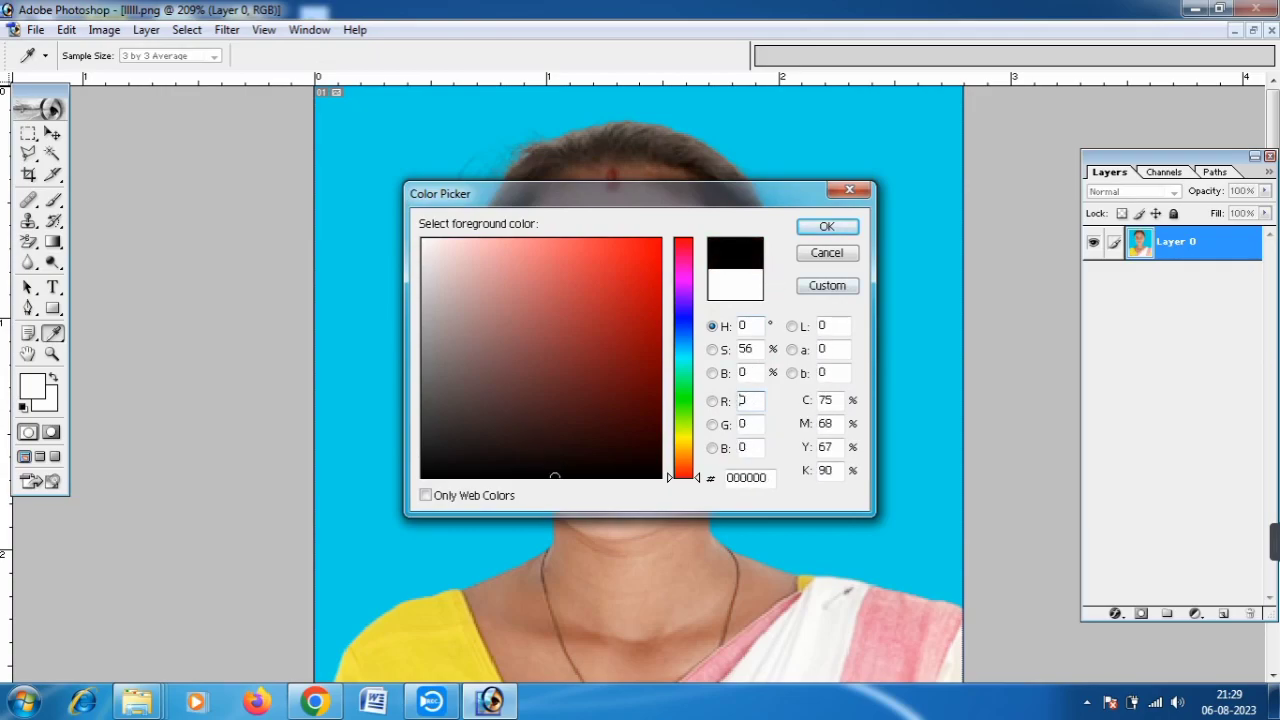
left_click(826, 226)
left_click(44, 398)
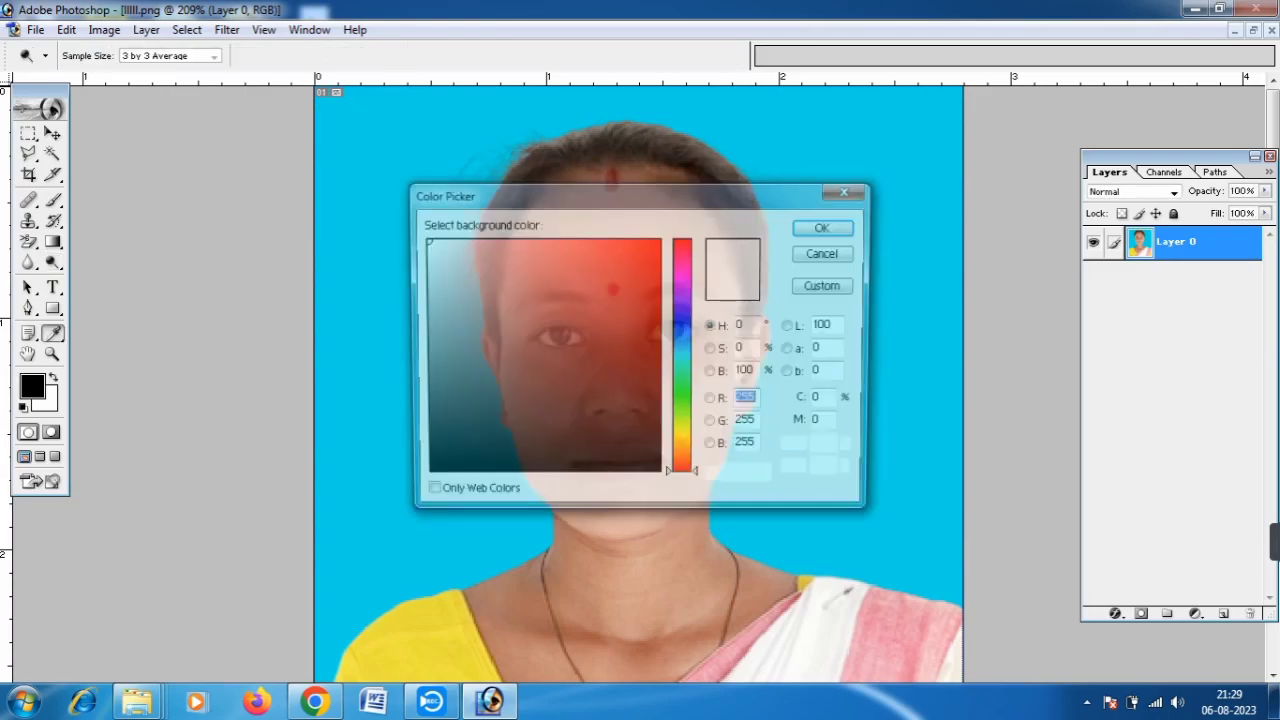
left_click_drag(520, 445, 538, 474)
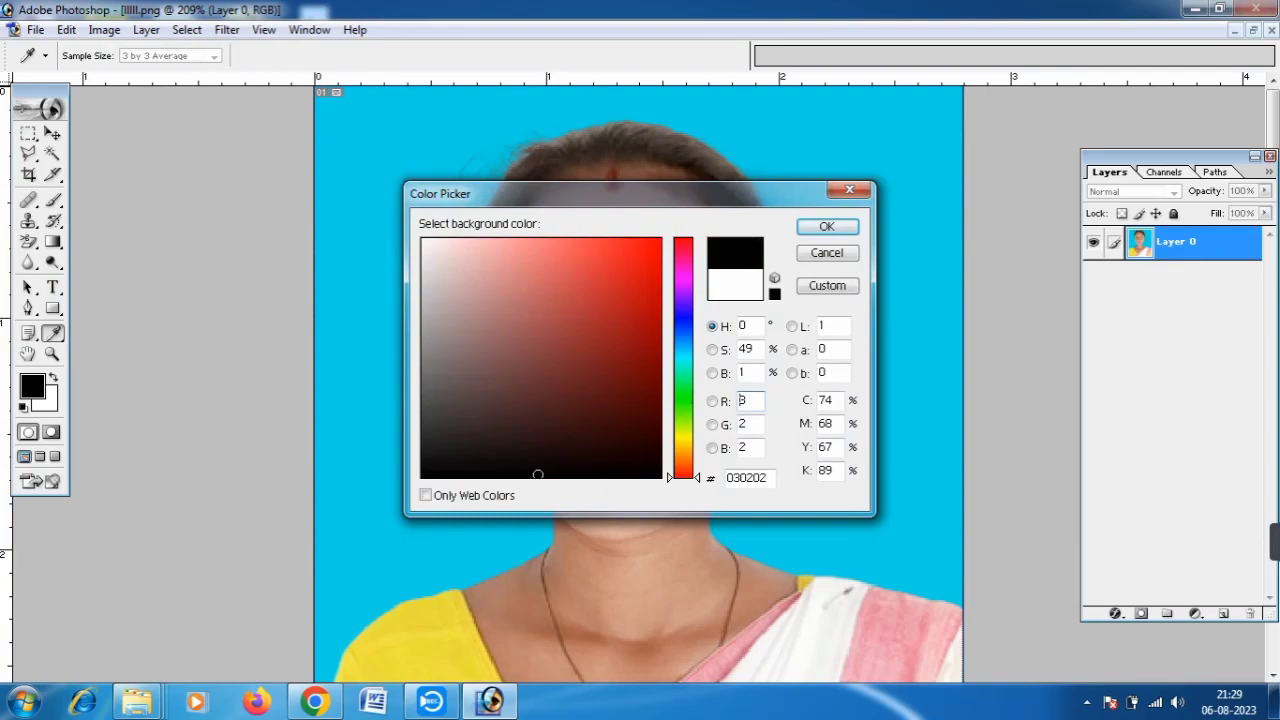
key("Return")
key("o")
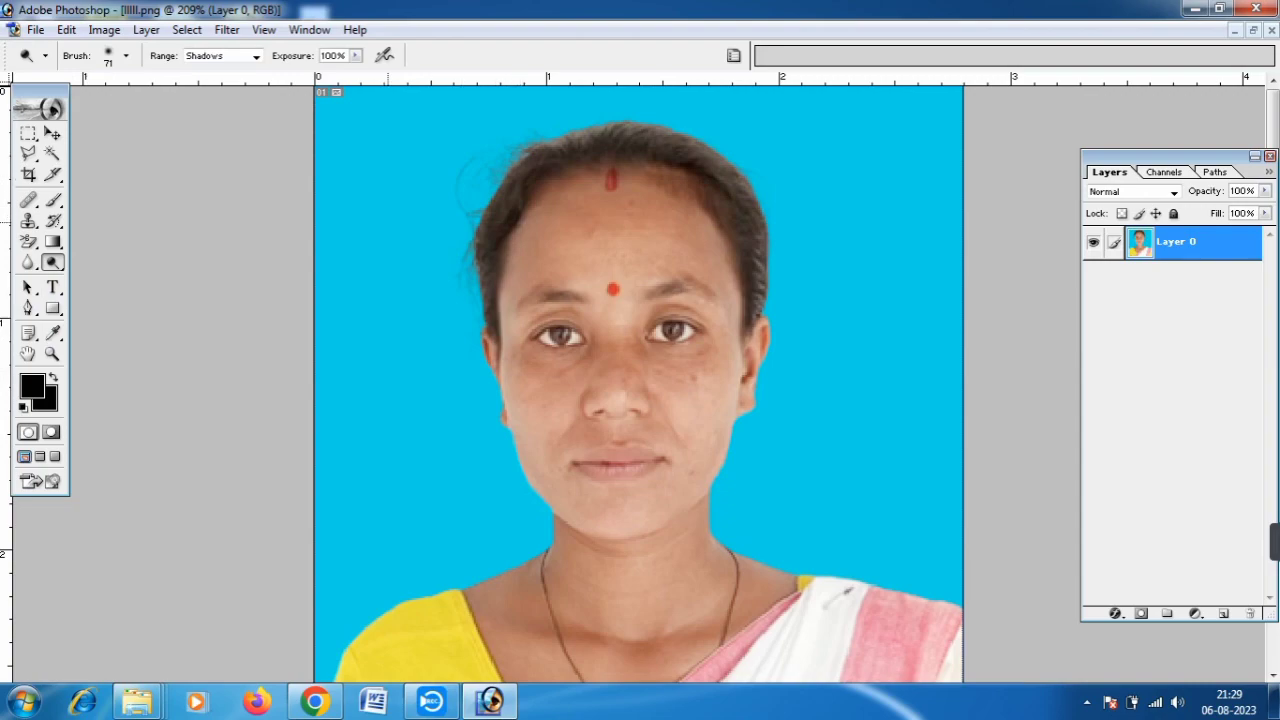
Step: Pick a soft round brush tip for the Dodge tool and set its master diameter to 45 px
left_click(53, 262)
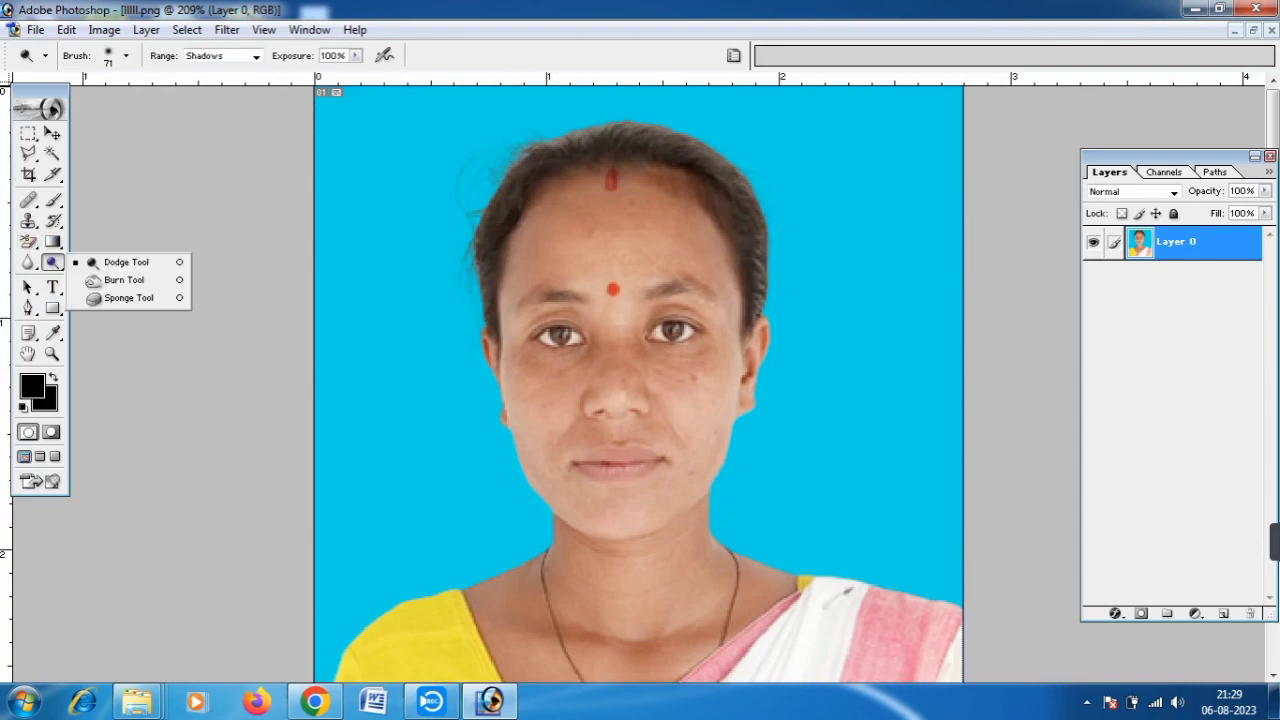
left_click(120, 260)
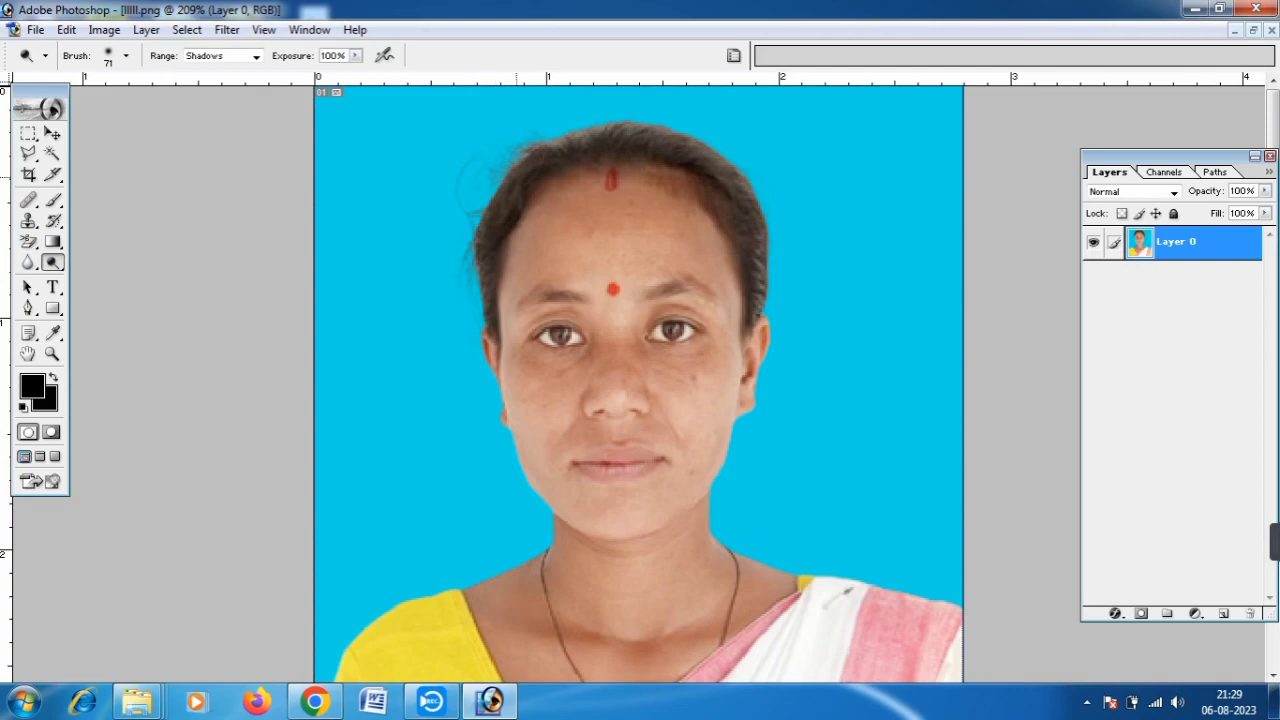
right_click(522, 178)
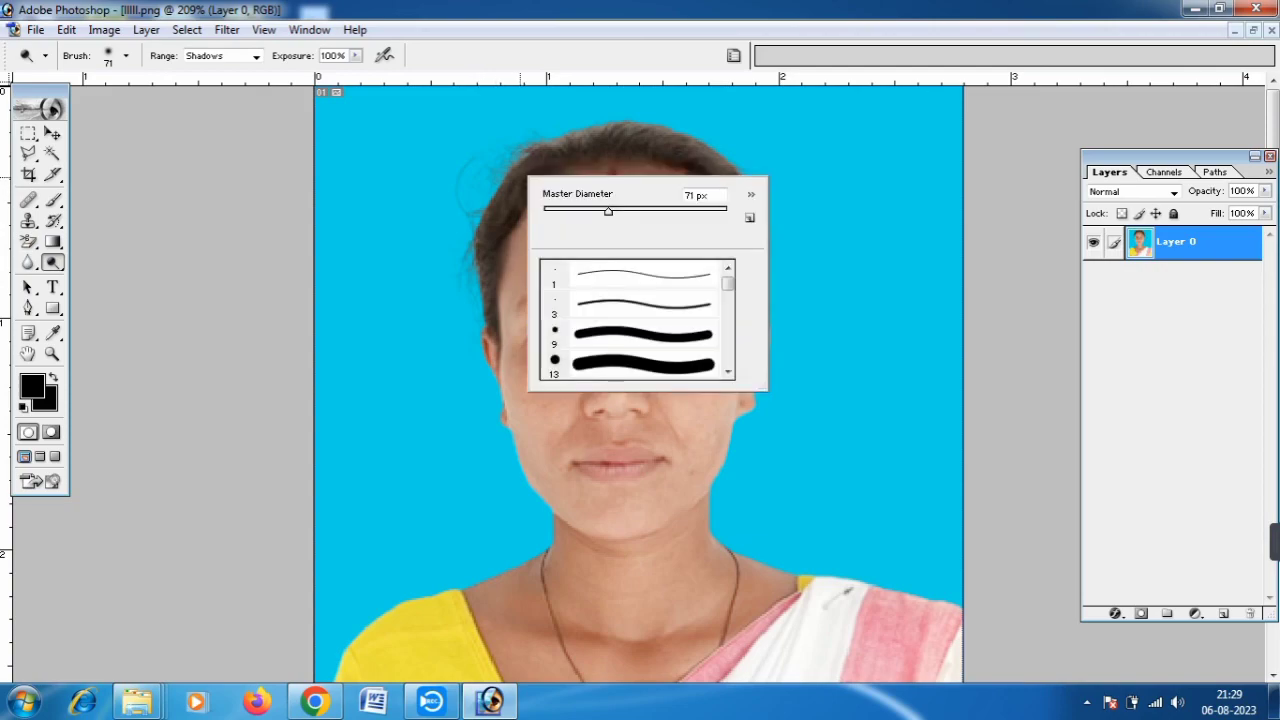
right_click(549, 150)
left_click(545, 152)
right_click(545, 154)
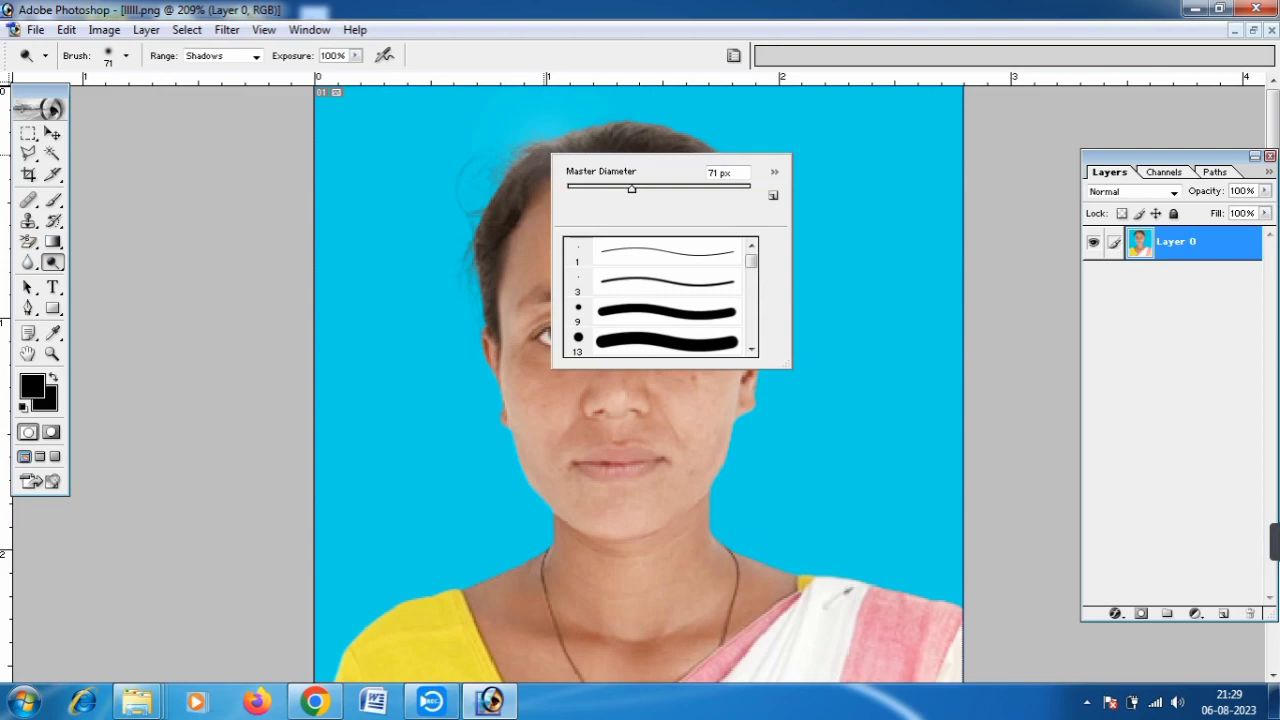
mouse_move(632, 188)
left_mouse_down()
mouse_move(615, 188)
mouse_move(681, 188)
mouse_move(607, 188)
left_mouse_up()
scroll(660, 296, "down", 5)
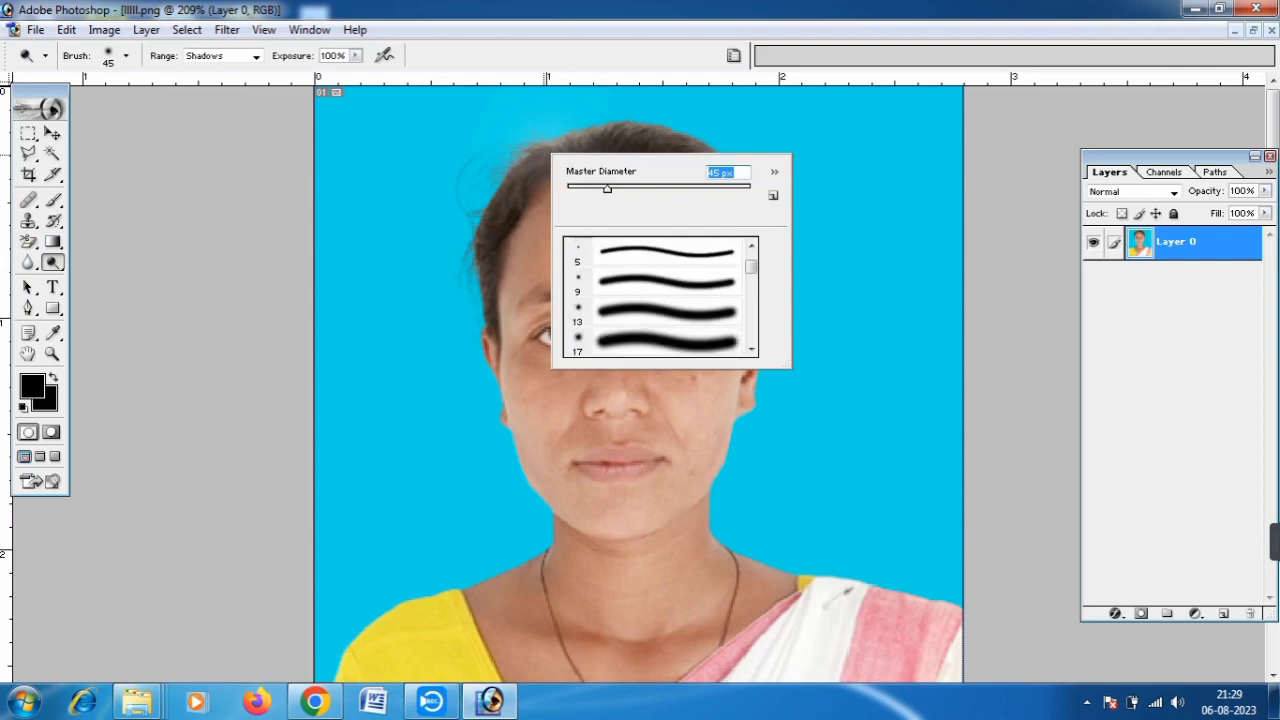
left_click(666, 311)
scroll(660, 296, "down", 1)
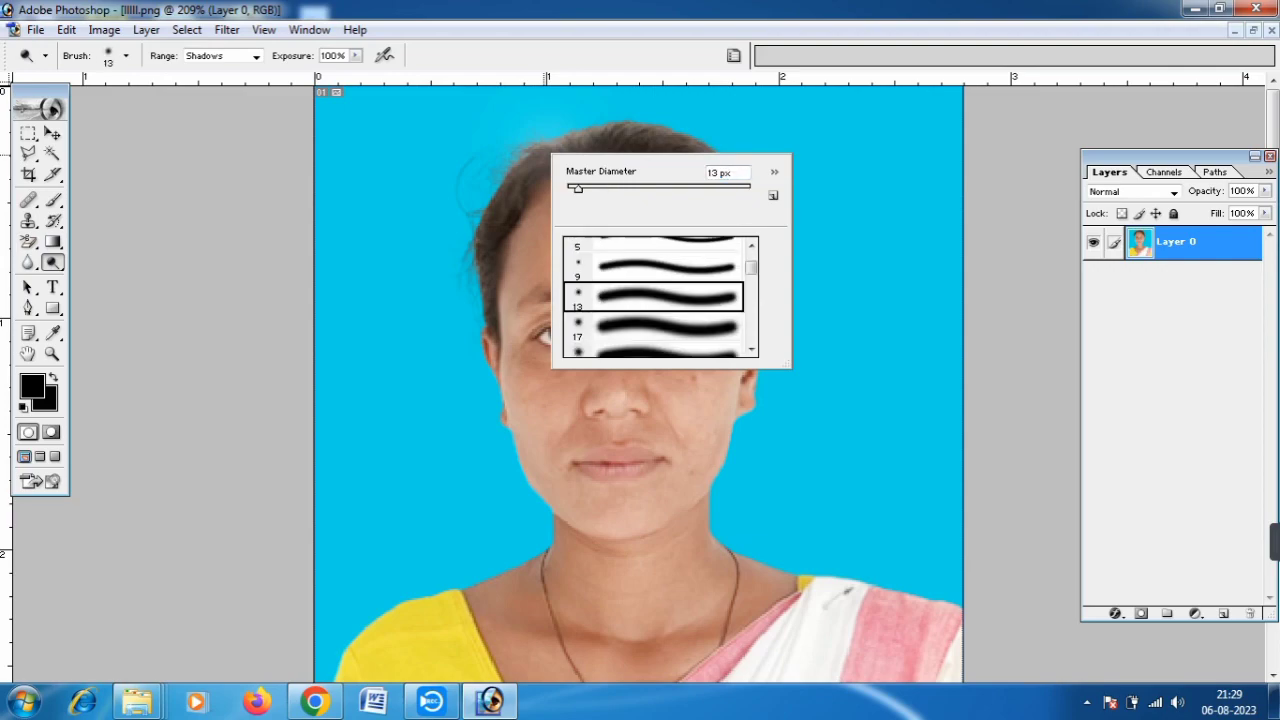
left_click_drag(577, 188, 607, 188)
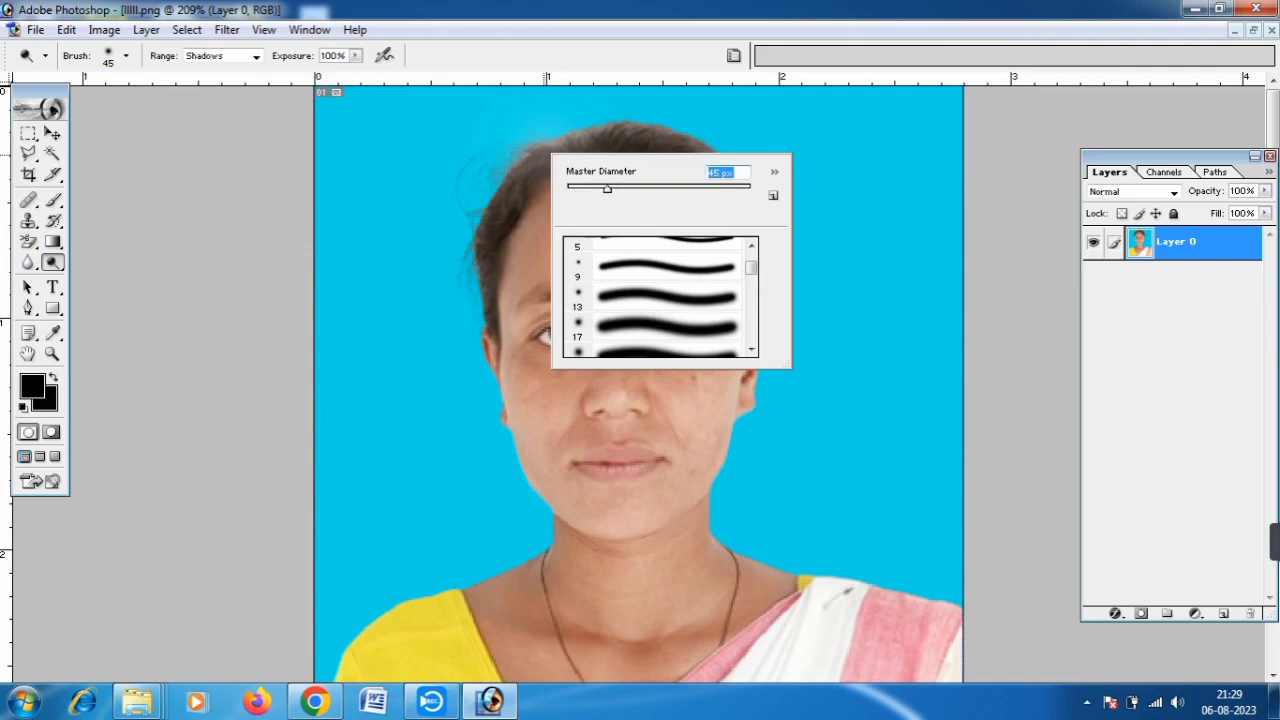
key("Return")
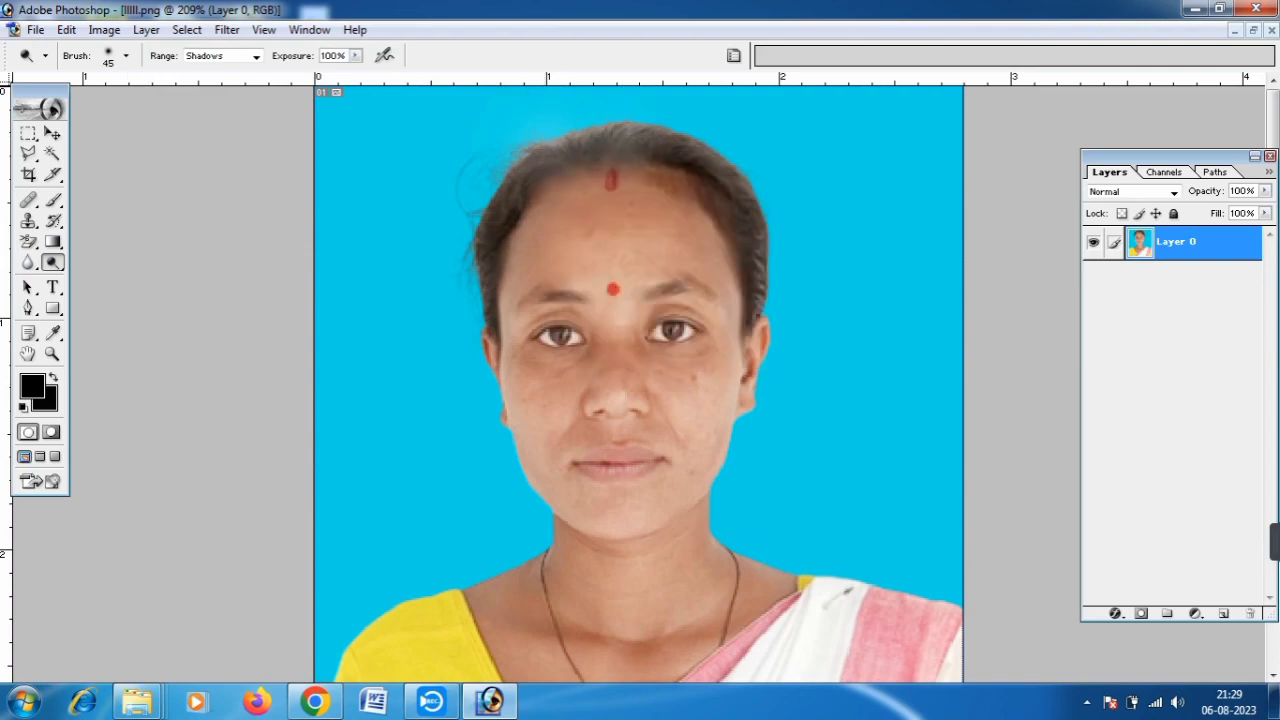
Step: Set the foreground colour to dark red (420000)
left_click(31, 386)
left_click(479, 313)
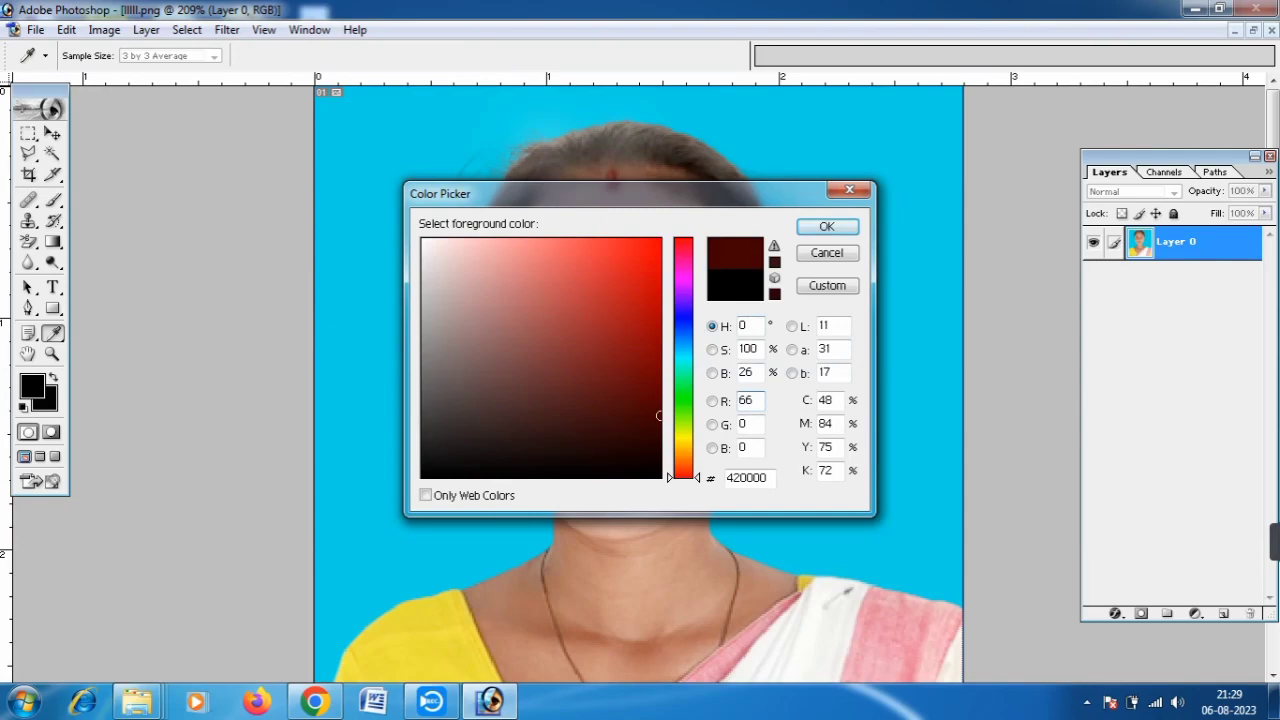
left_click(827, 227)
Step: Try retouching the hair above the forehead with the Dodge tool, and undo the edits back to before the Curves brightening
left_click(639, 154)
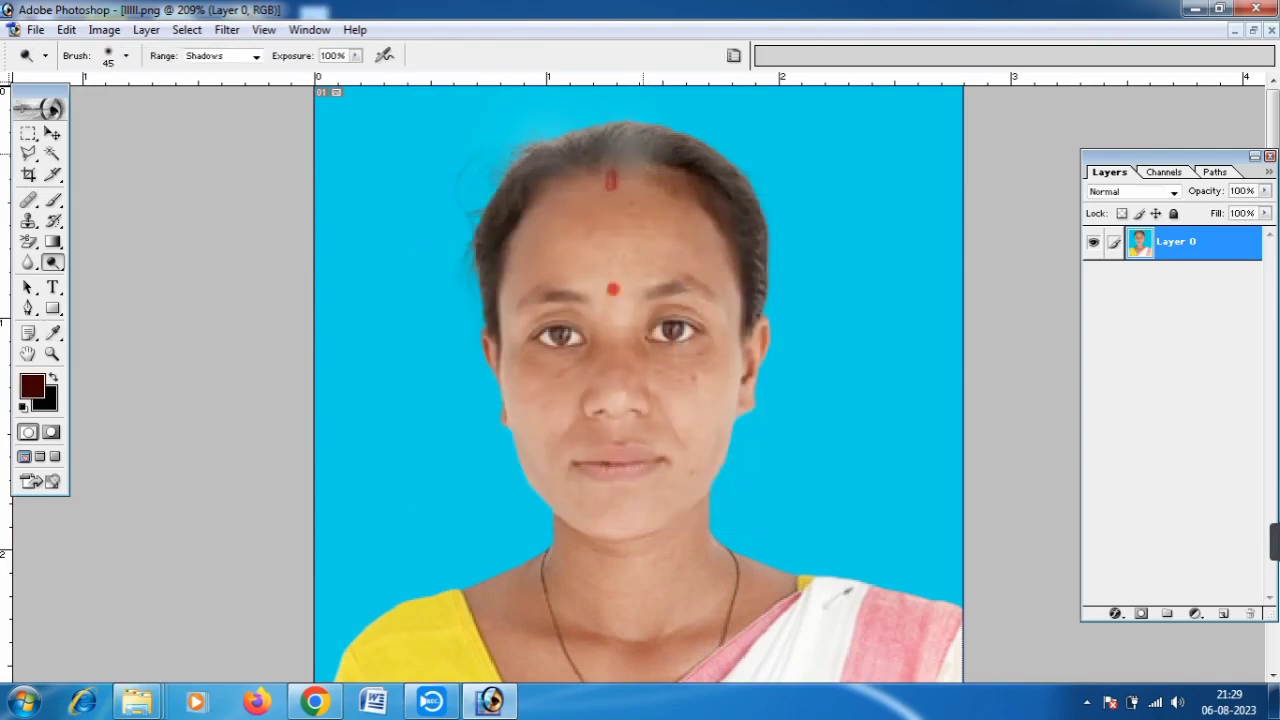
left_click(640, 155)
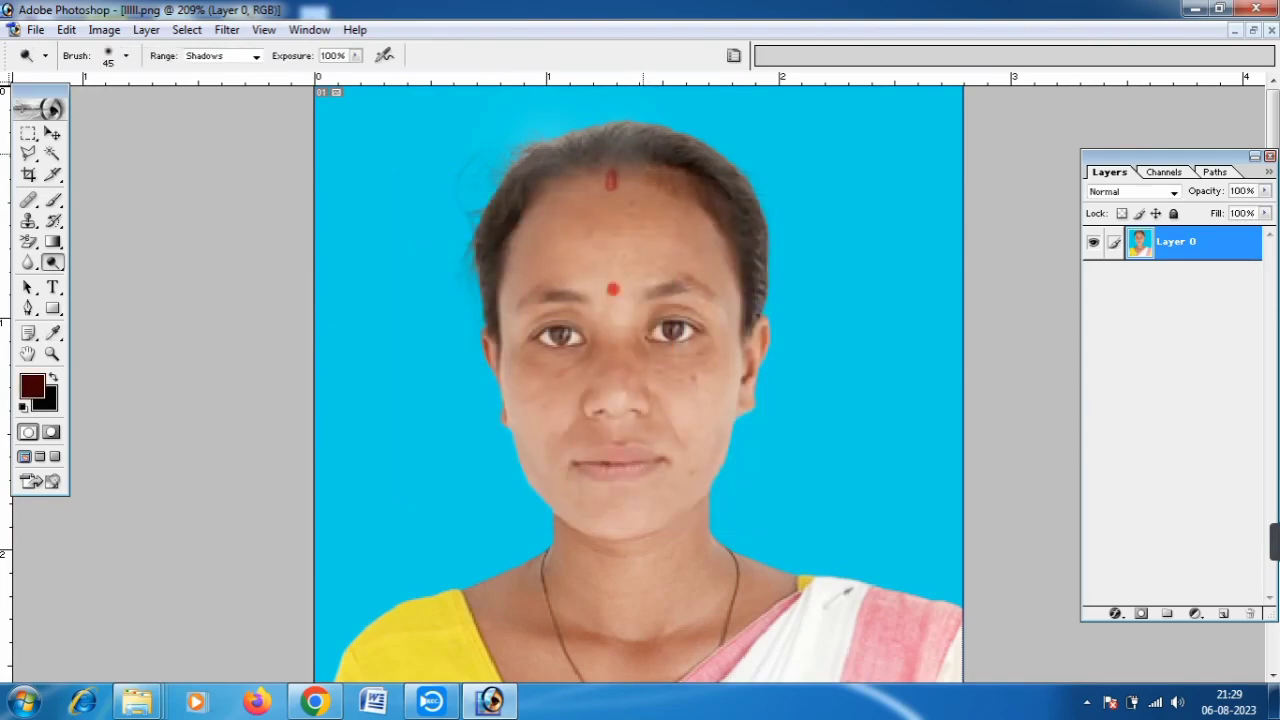
left_click(622, 148)
left_click_drag(575, 160, 538, 162)
key("F12")
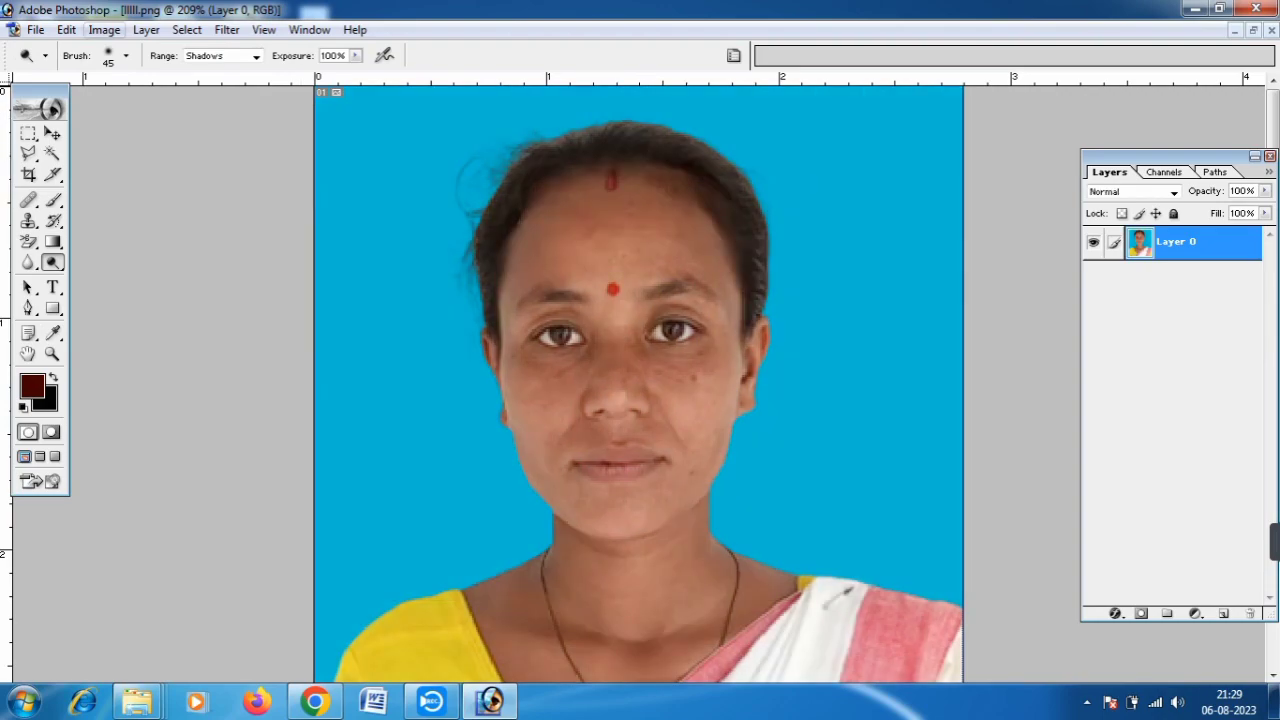
Step: Brighten the portrait with a Curves adjustment on the RGB channel, using a curve point at input 60% and output 42%
left_click(104, 29)
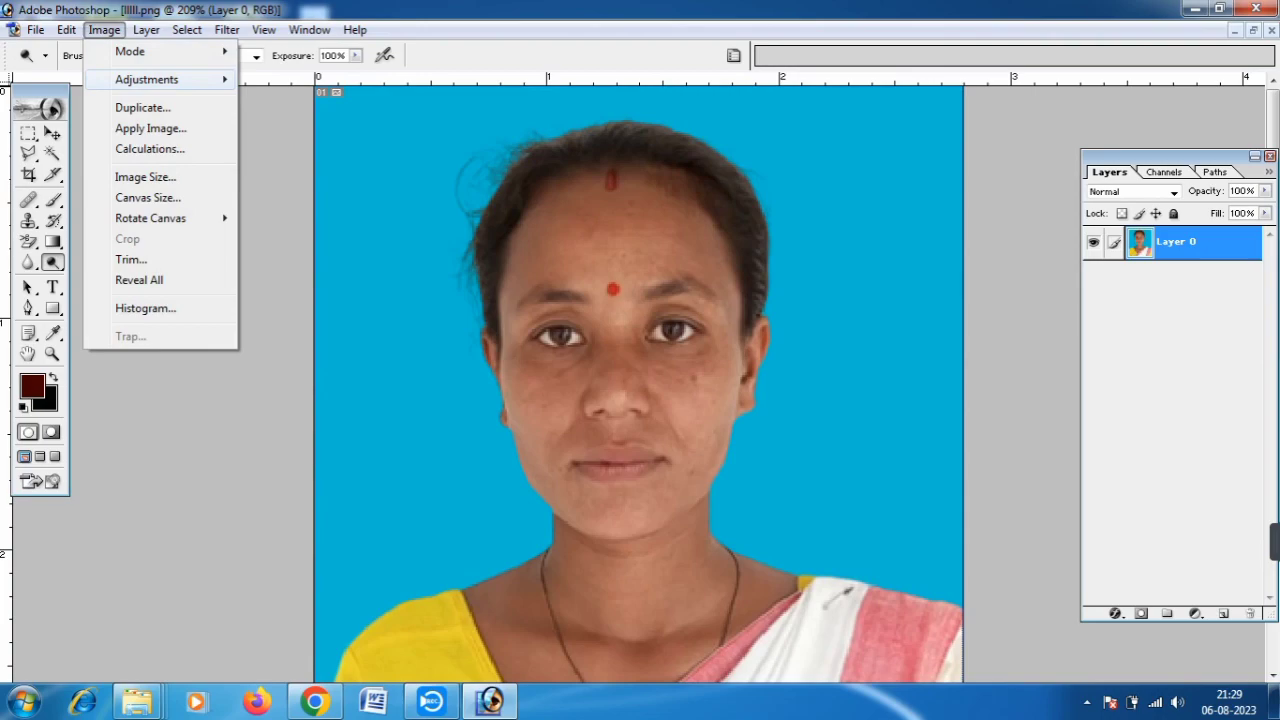
mouse_move(150, 79)
left_click(286, 161)
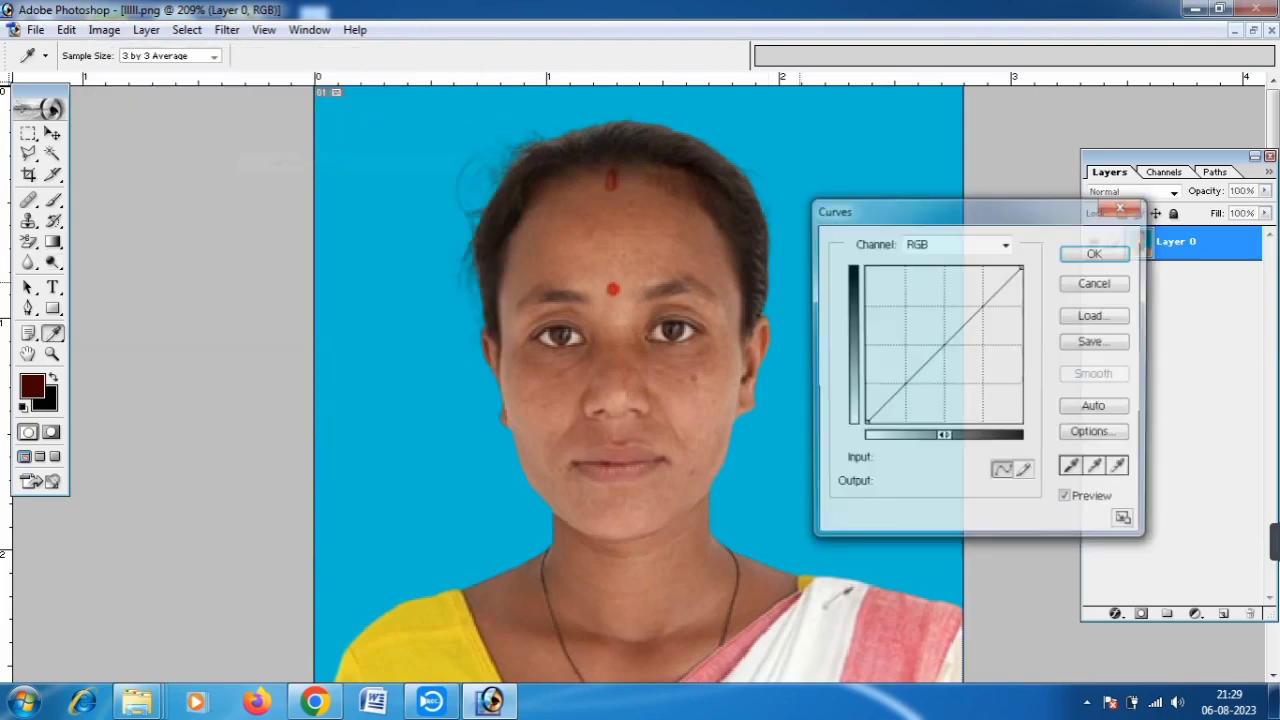
left_click_drag(947, 346, 959, 357)
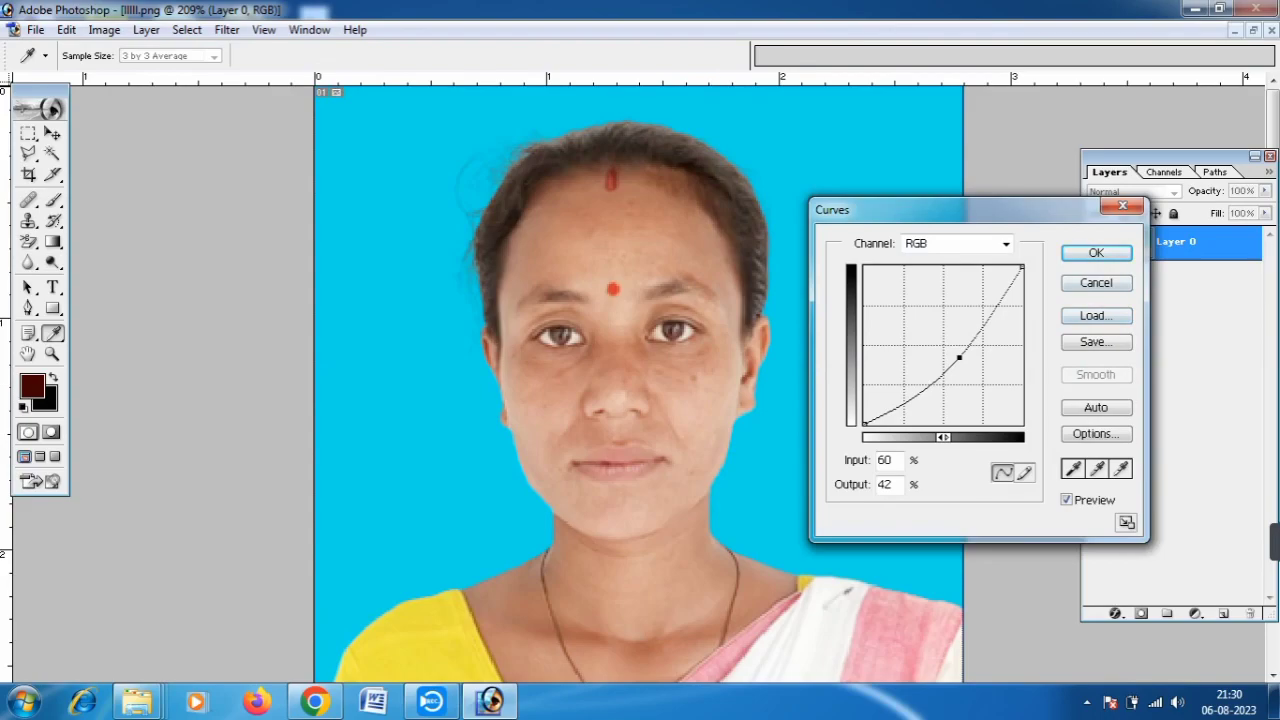
key("Return")
key("o")
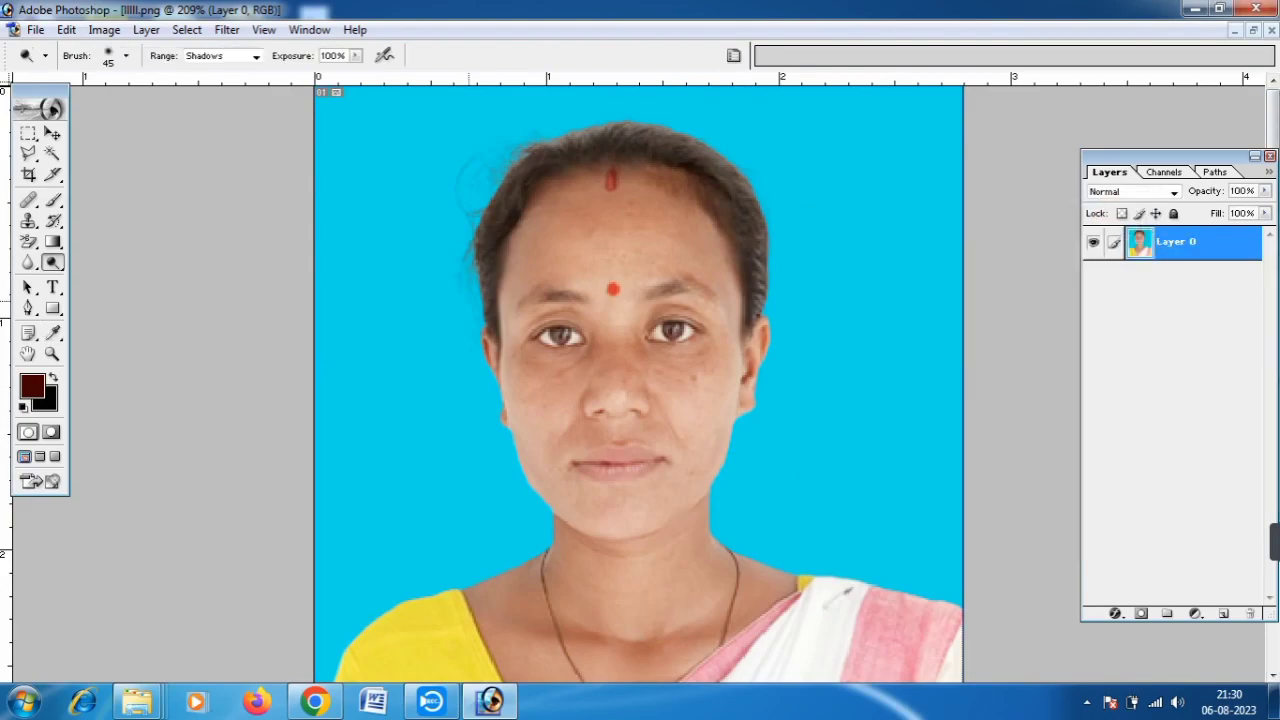
Step: Set the foreground colour to black (000000)
left_click(33, 386)
left_click_drag(550, 402, 575, 478)
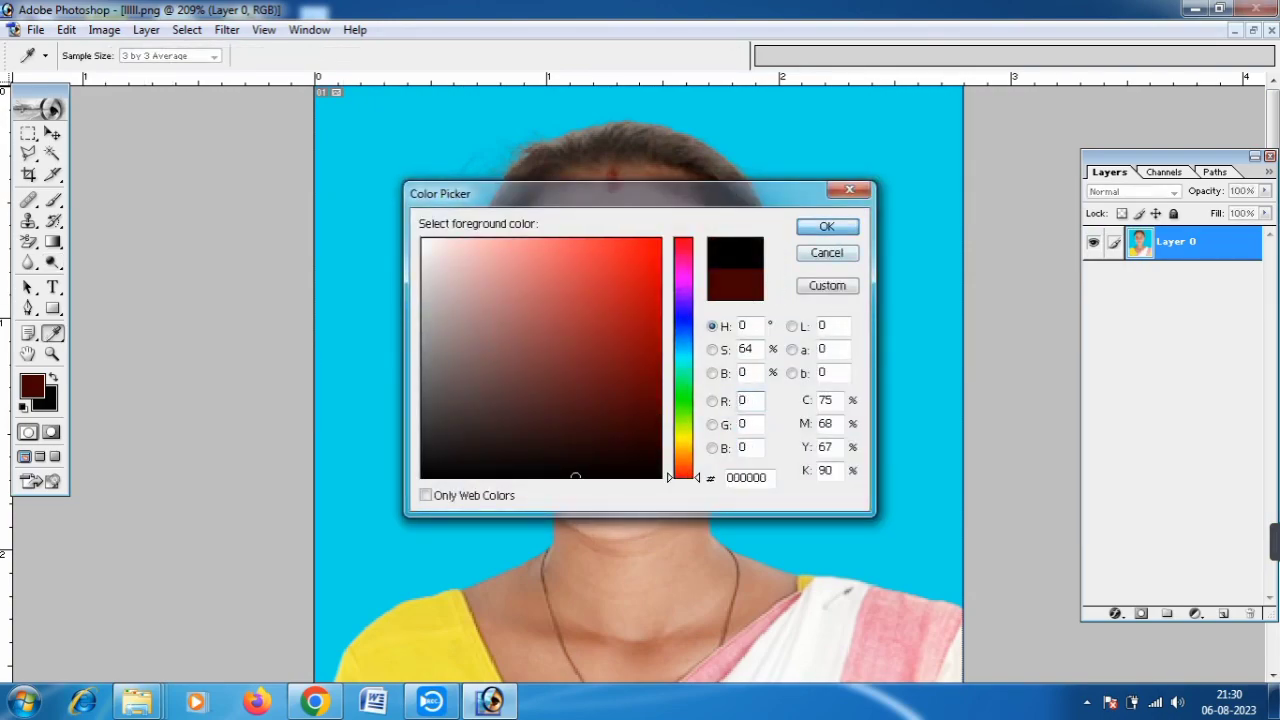
left_click(826, 226)
Step: Switch to the Burn tool with a soft round brush tip and enlarge its master diameter to 65 px
left_click(52, 262)
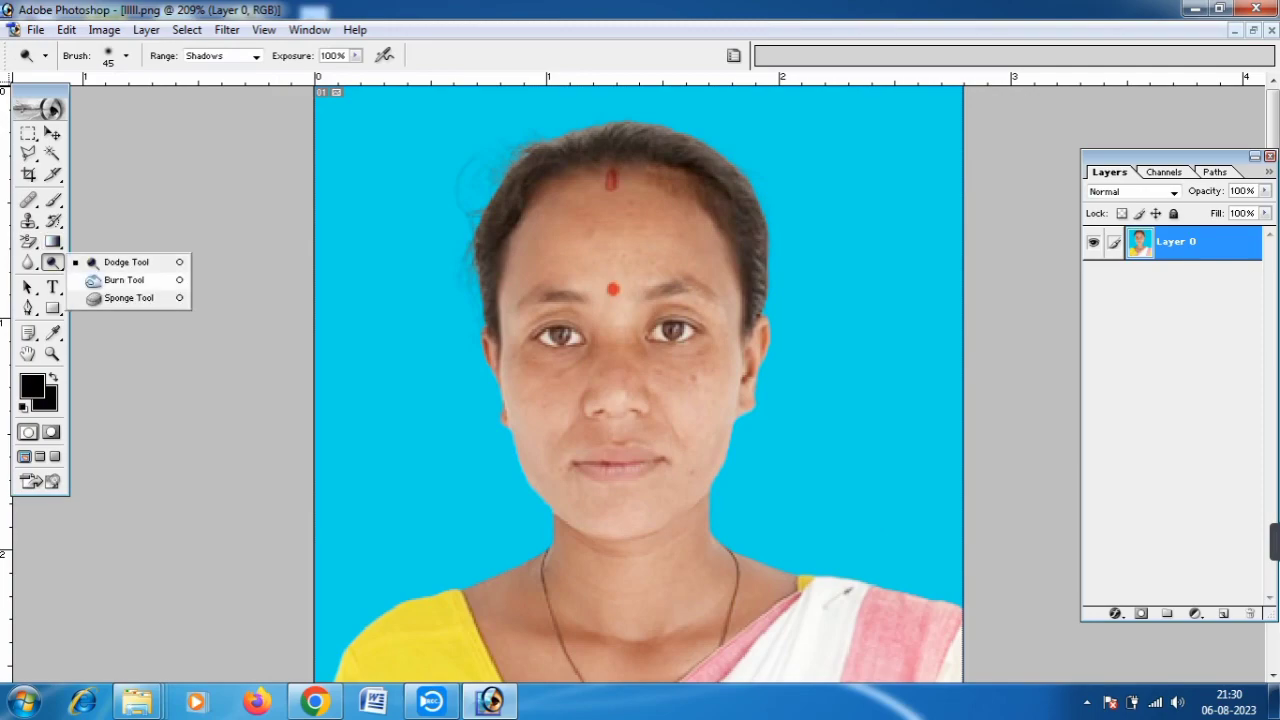
left_click(124, 280)
right_click(592, 252)
left_click_drag(645, 286, 660, 286)
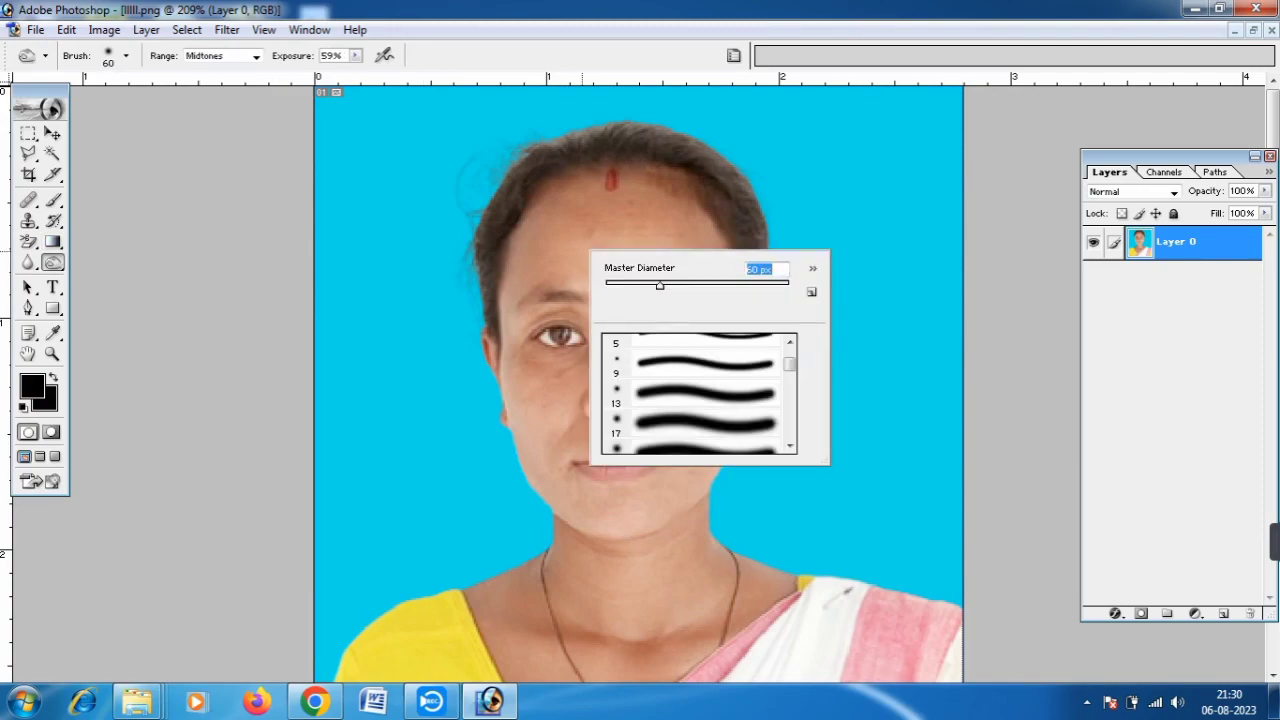
left_click(690, 394)
left_click(591, 139)
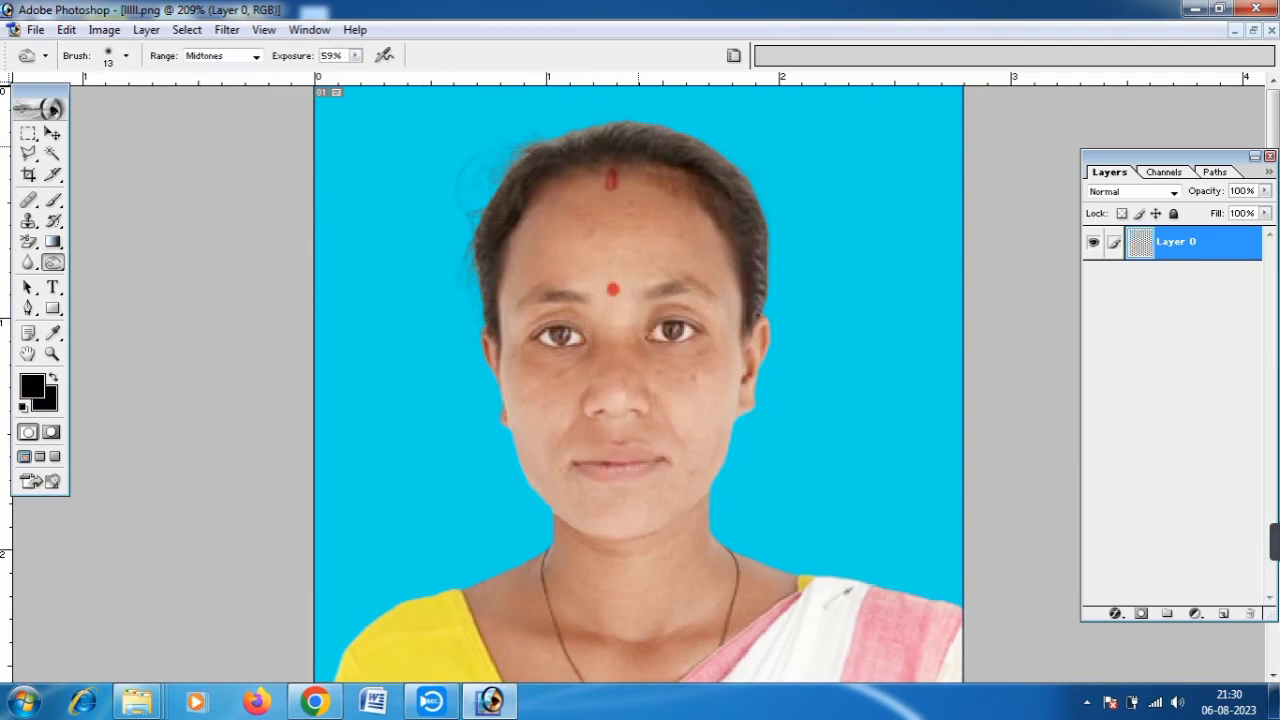
right_click(653, 149)
left_click(734, 183)
key("Return")
Step: Darken the hair around the whole head with the Burn tool at 59% exposure on the midtones
mouse_move(630, 128)
left_mouse_down()
mouse_move(738, 179)
mouse_move(760, 290)
mouse_move(700, 160)
mouse_move(565, 160)
mouse_move(494, 200)
mouse_move(484, 265)
mouse_move(489, 245)
left_mouse_up()
mouse_move(500, 289)
left_mouse_down()
mouse_move(493, 323)
mouse_move(567, 166)
left_mouse_up()
mouse_move(610, 130)
left_mouse_down()
mouse_move(538, 142)
mouse_move(580, 115)
mouse_move(654, 112)
mouse_move(735, 170)
mouse_move(768, 255)
mouse_move(764, 300)
left_mouse_up()
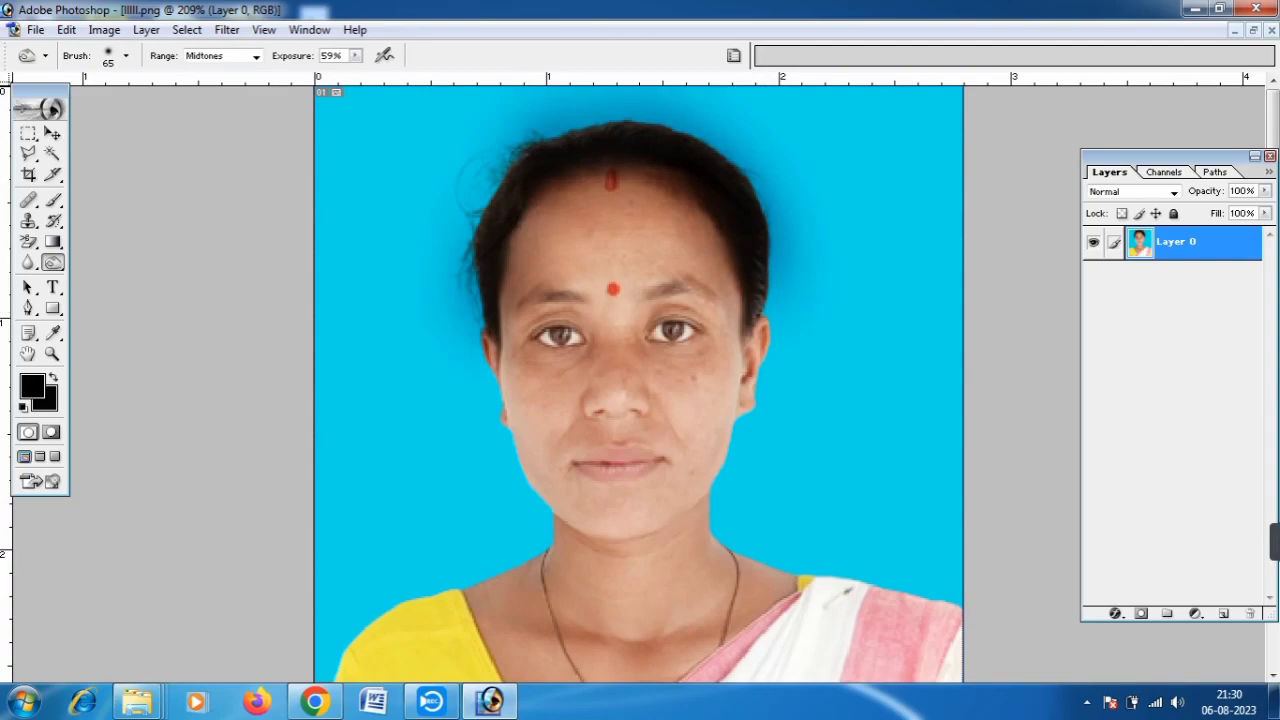
Step: Set the foreground colour to bright red (FF0000)
left_click(32, 386)
left_click_drag(600, 266, 662, 238)
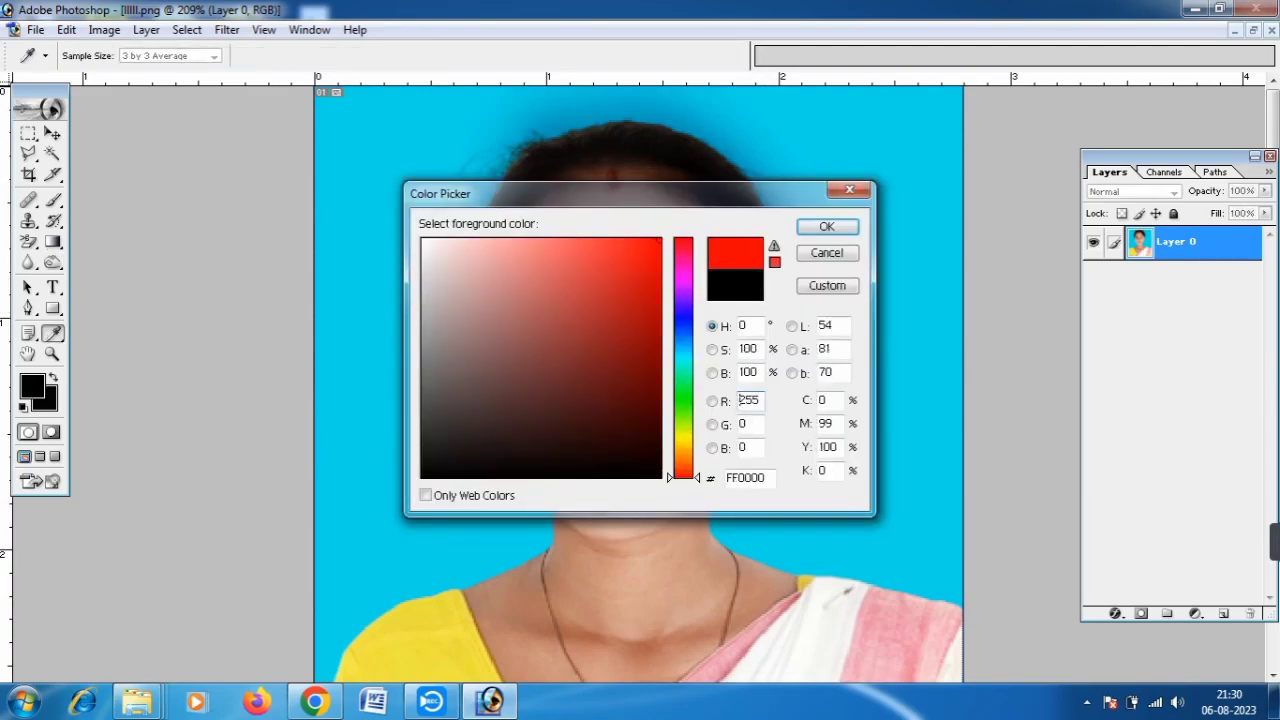
double_click(741, 400)
type("254")
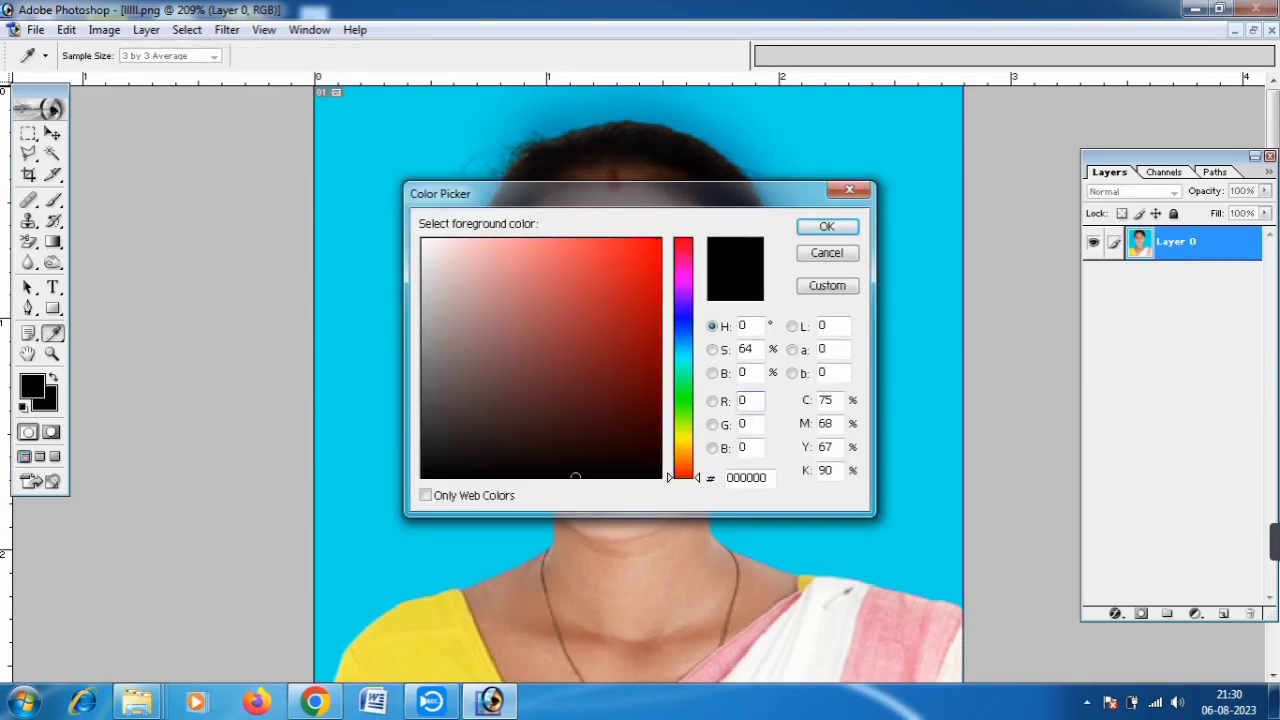
left_click(826, 226)
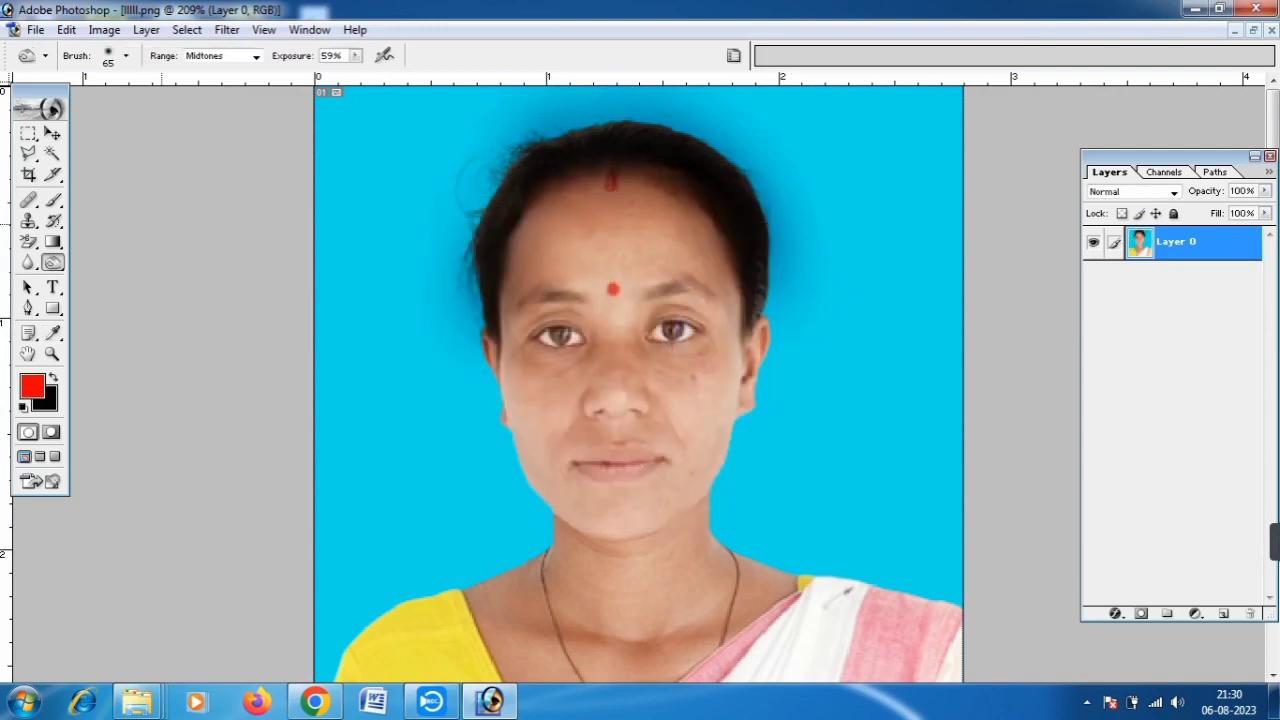
Step: Try the Dodge tool on the red mark at the hairline, and undo the stroke
left_click(53, 262)
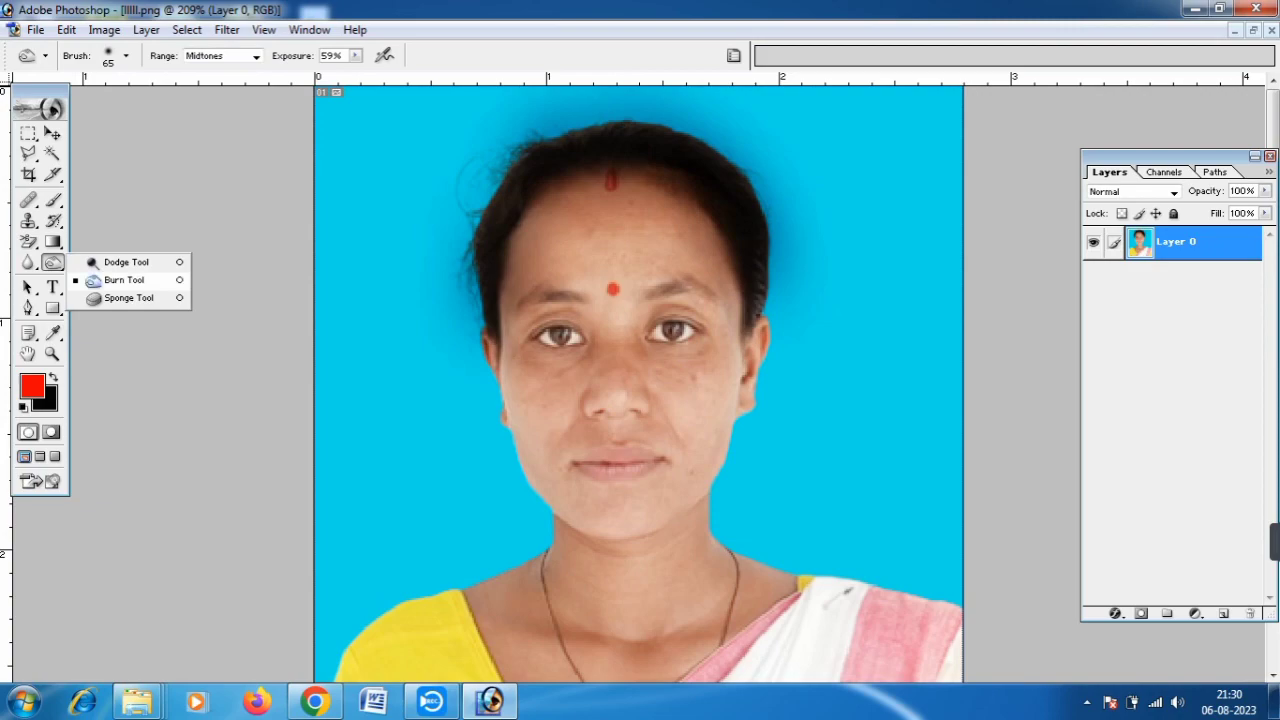
left_click(126, 262)
left_click_drag(610, 180, 615, 180)
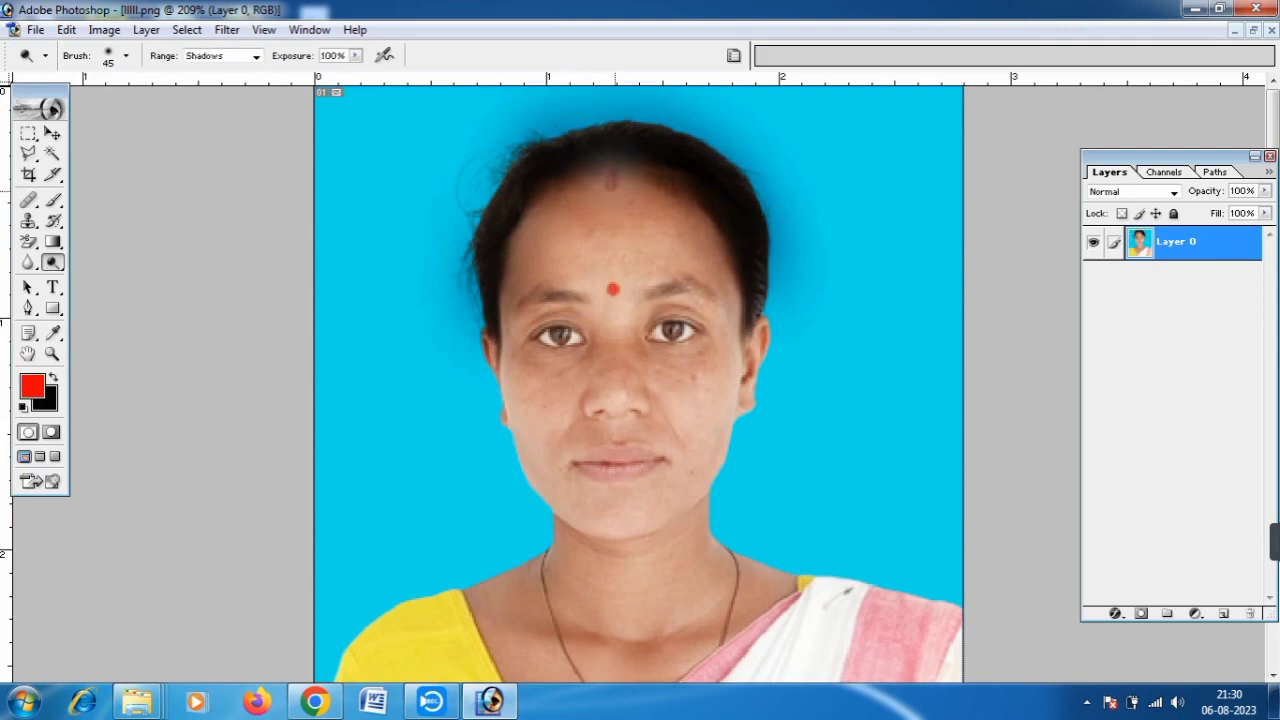
key("ctrl+z")
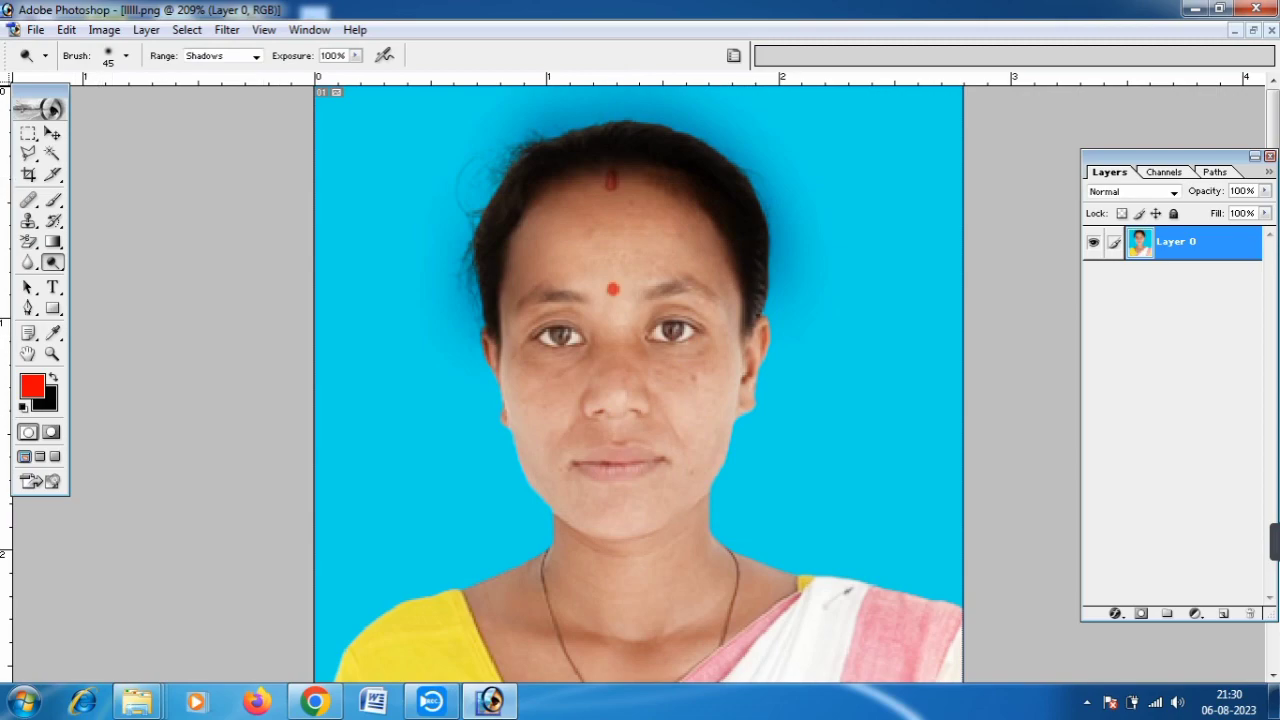
Step: Set the background colour to bright red (FF0000), and undo another Dodge attempt on the hairline mark
left_click(46, 404)
left_click_drag(625, 250, 661, 238)
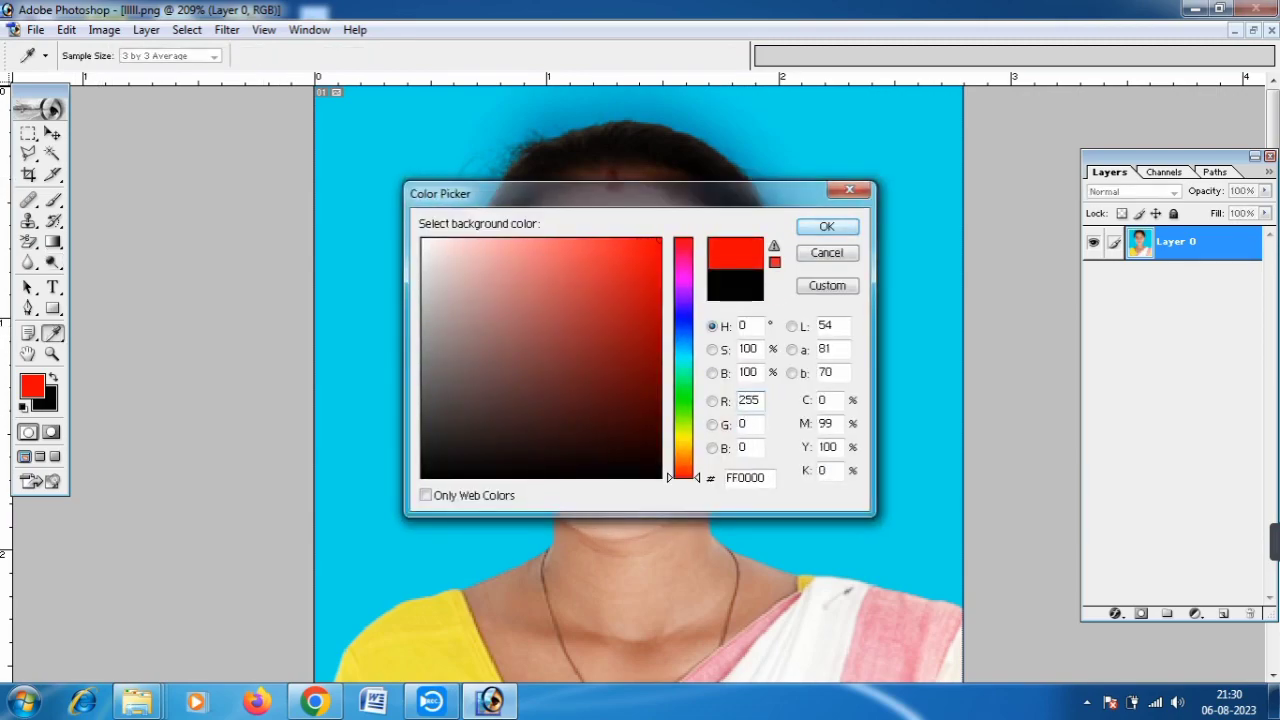
key("Return")
left_click(612, 182)
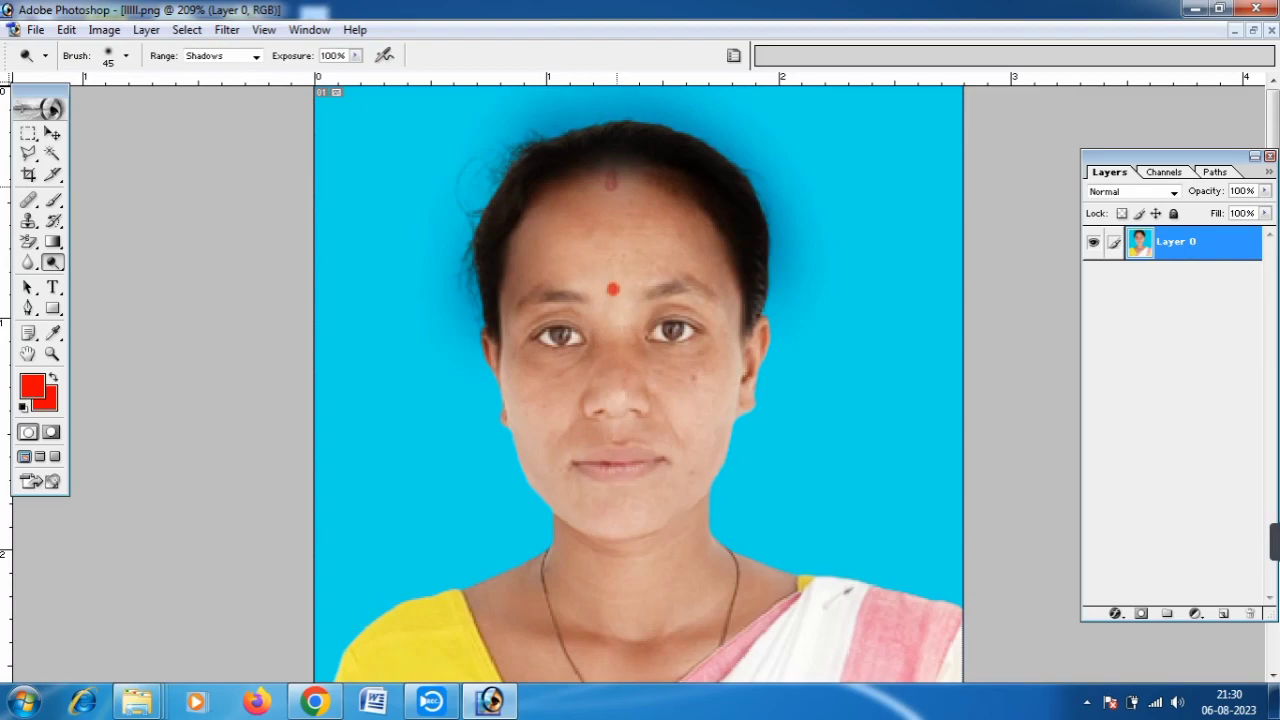
key("ctrl+z")
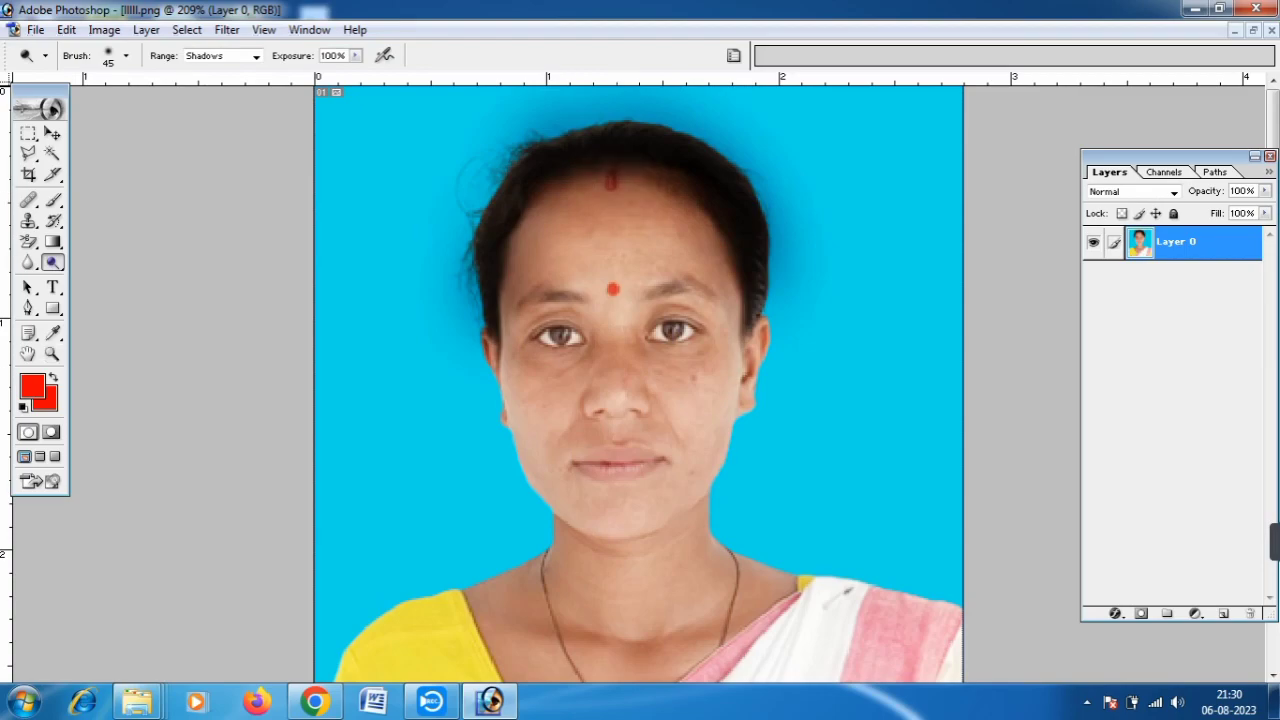
Step: Switch back to the Burn tool and pick the hard round 19 px brush tip
left_click(53, 262)
left_click(124, 280)
right_click(386, 252)
left_click_drag(459, 285, 438, 285)
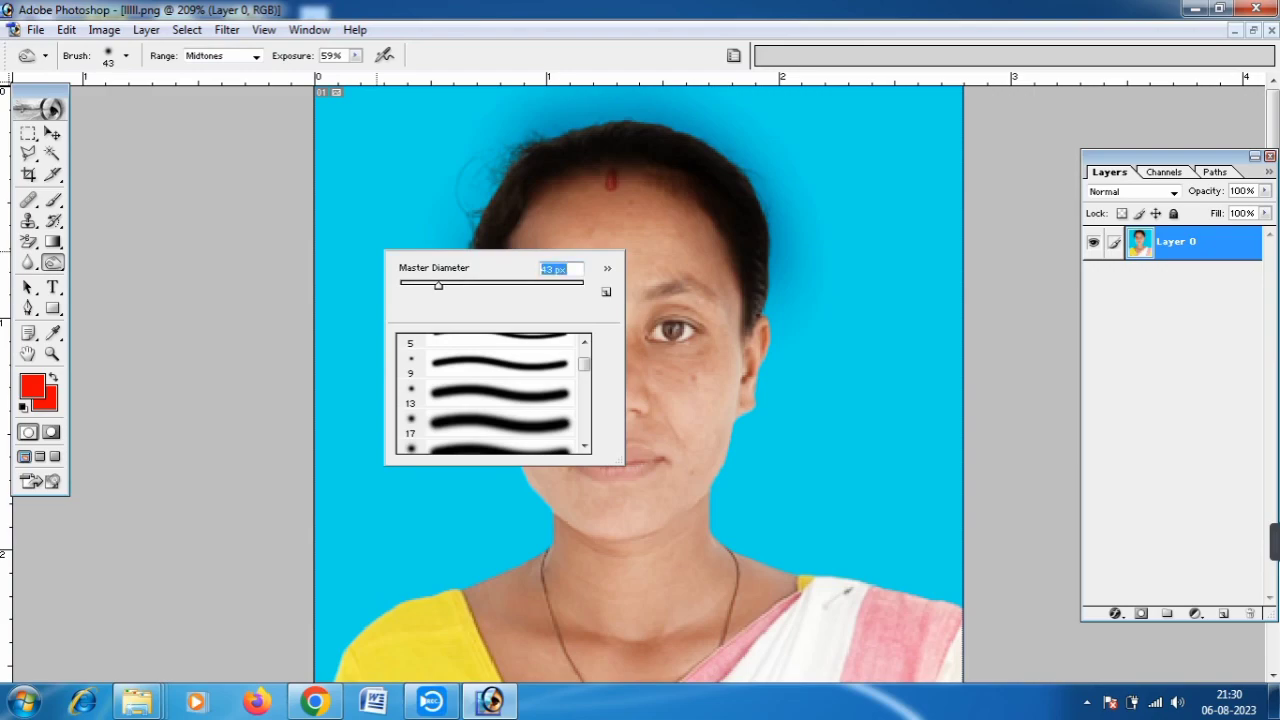
left_click(450, 341)
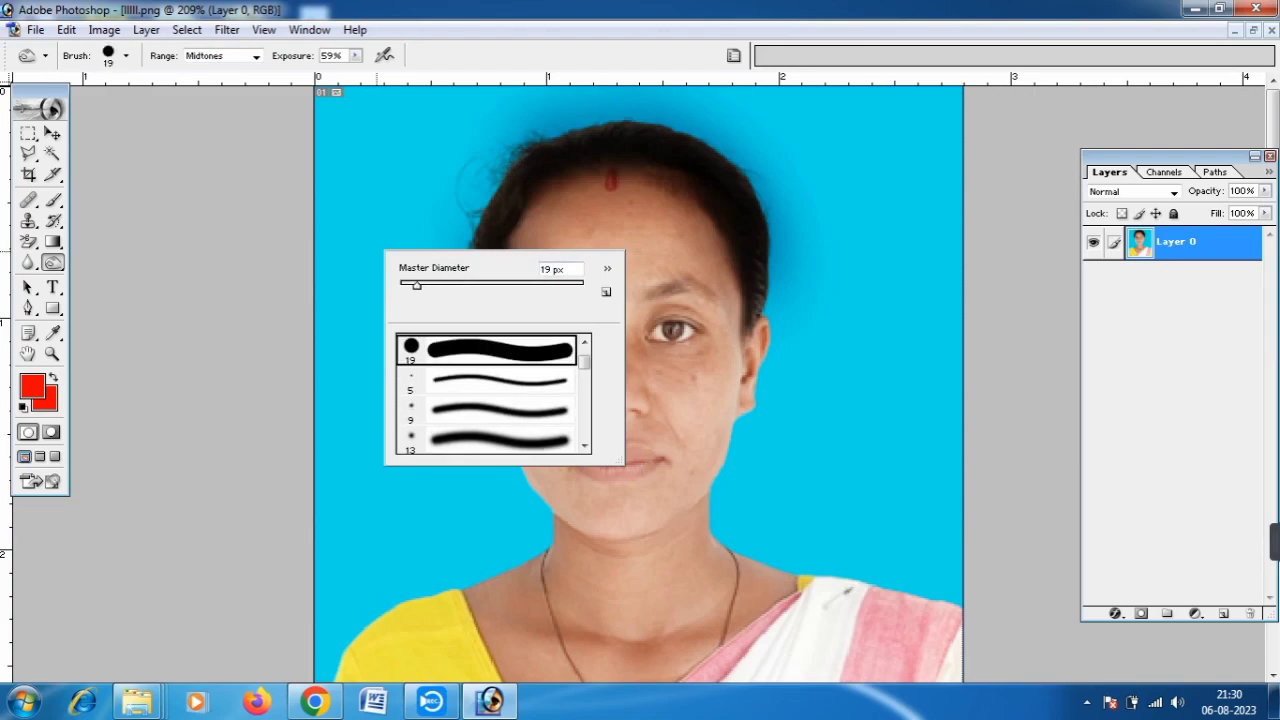
key("Return")
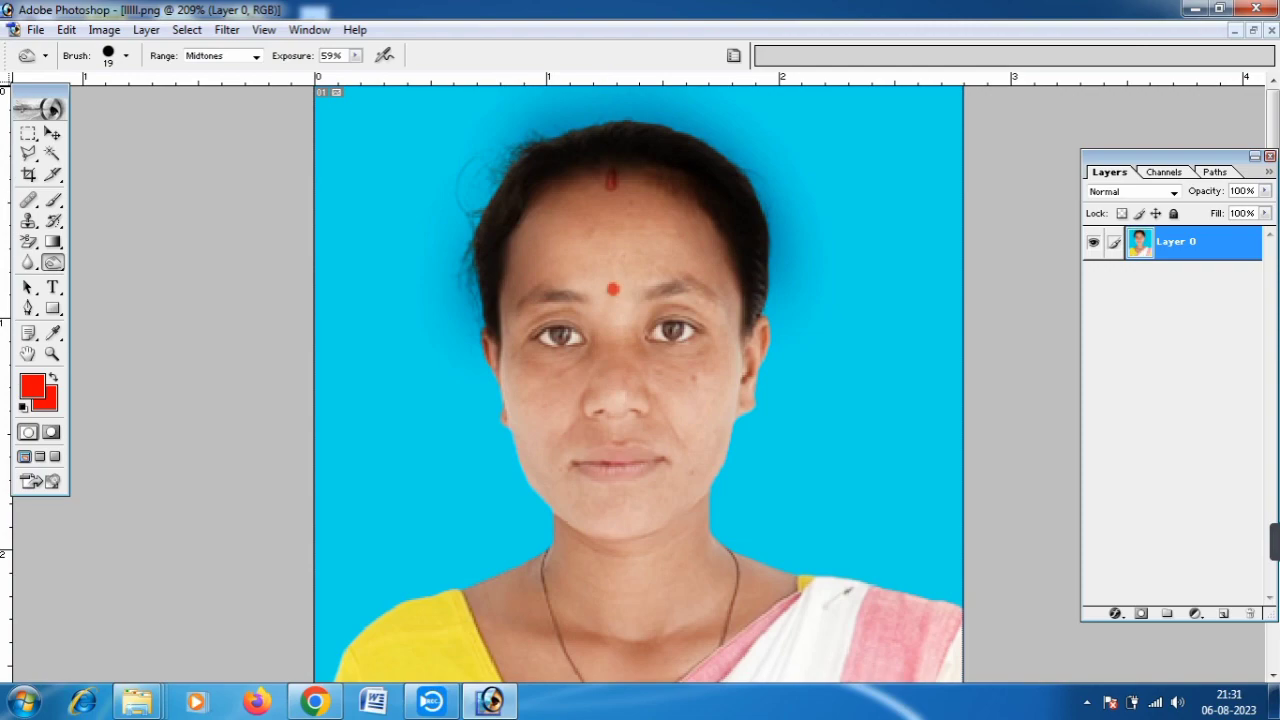
Step: Pick the soft round 13 px brush tip for the Burn tool and raise its exposure to 100%
left_click(32, 387)
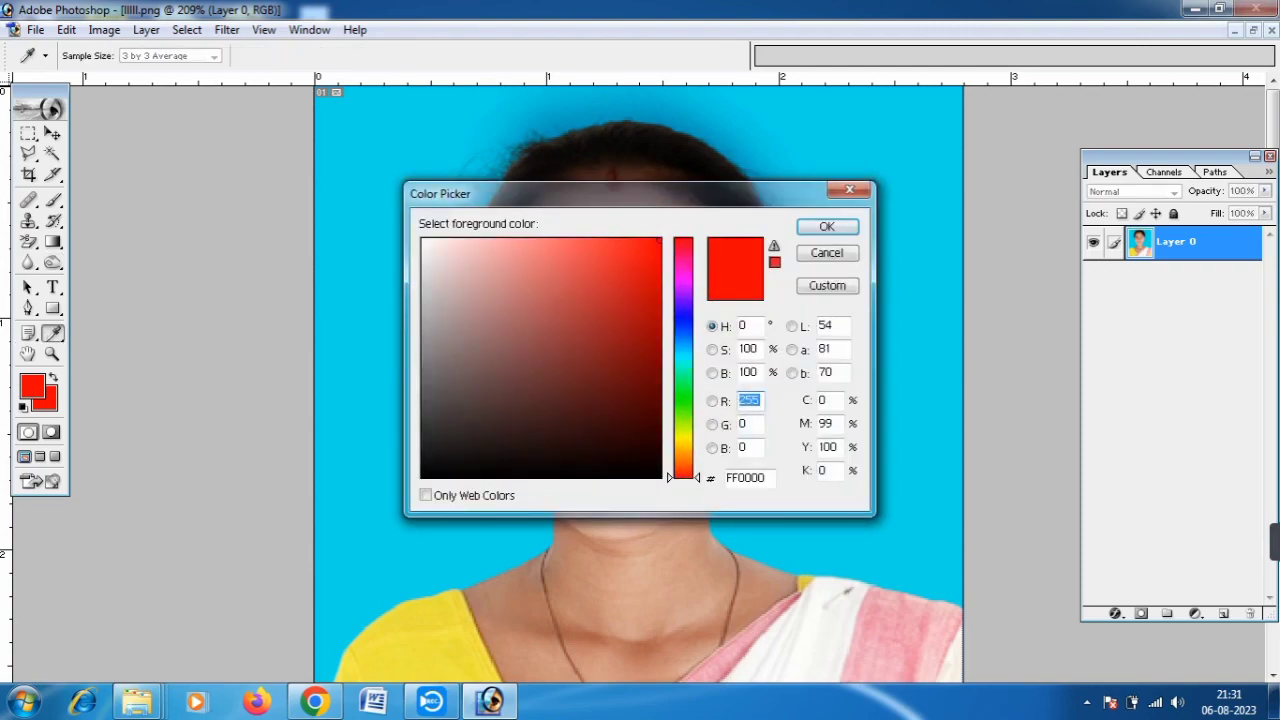
key("Return")
right_click(652, 207)
left_click(712, 239)
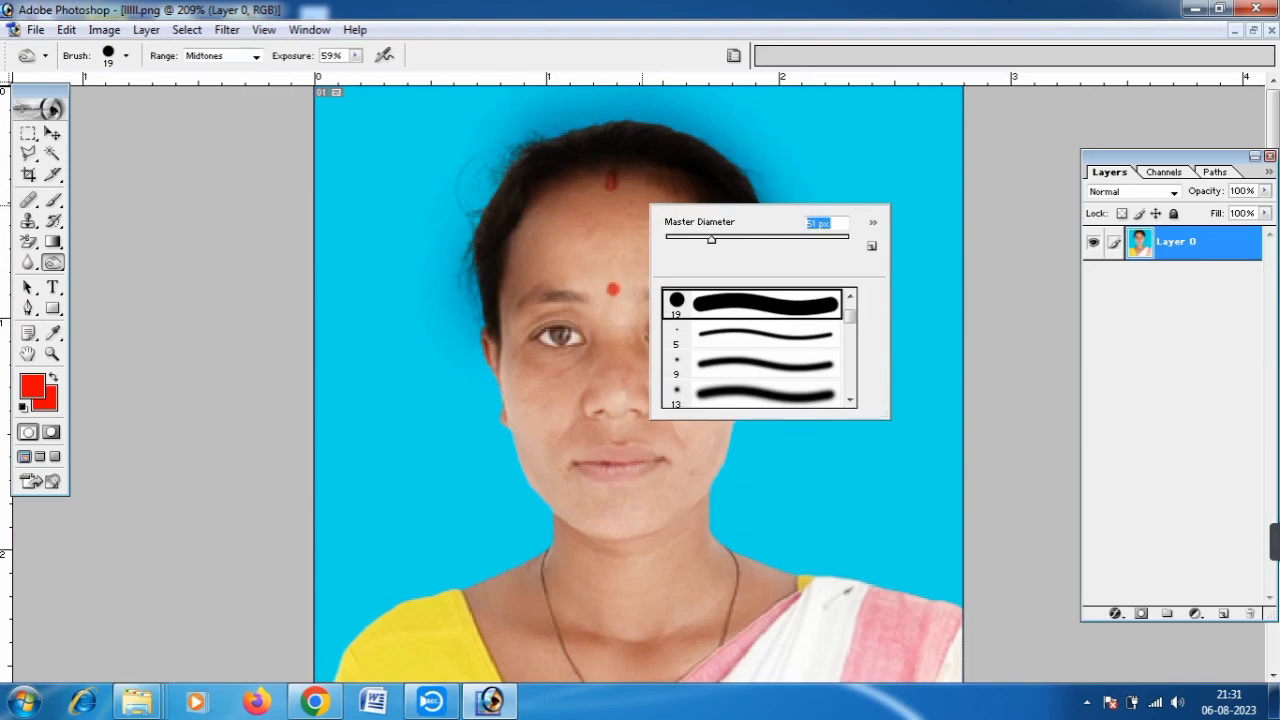
scroll(752, 349, "down", 1)
left_click(752, 349)
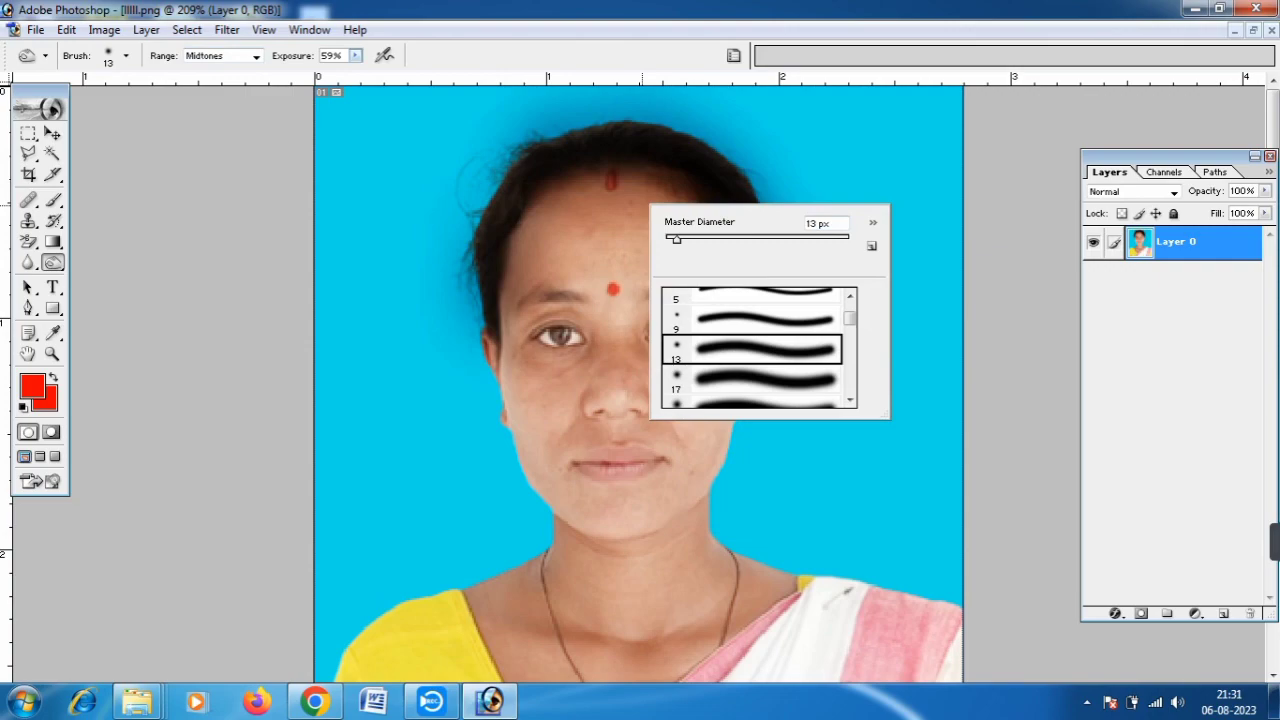
left_click(355, 56)
left_click_drag(355, 74, 394, 74)
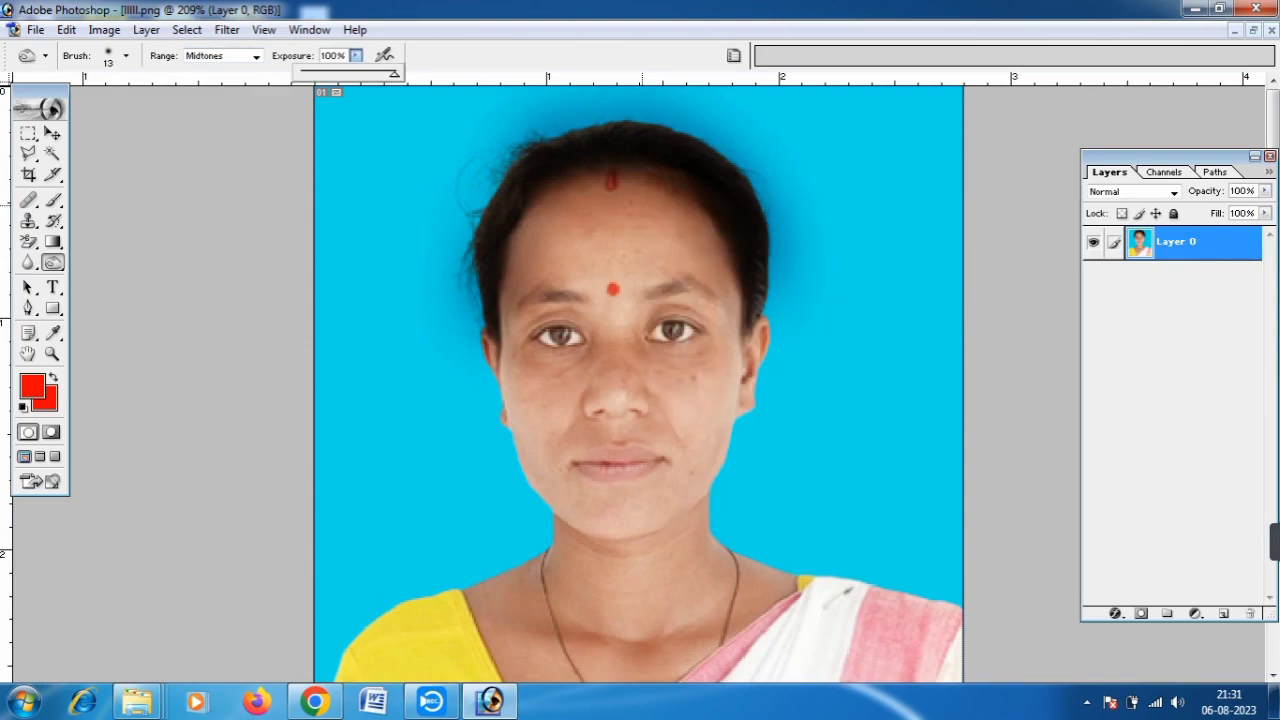
key("Return")
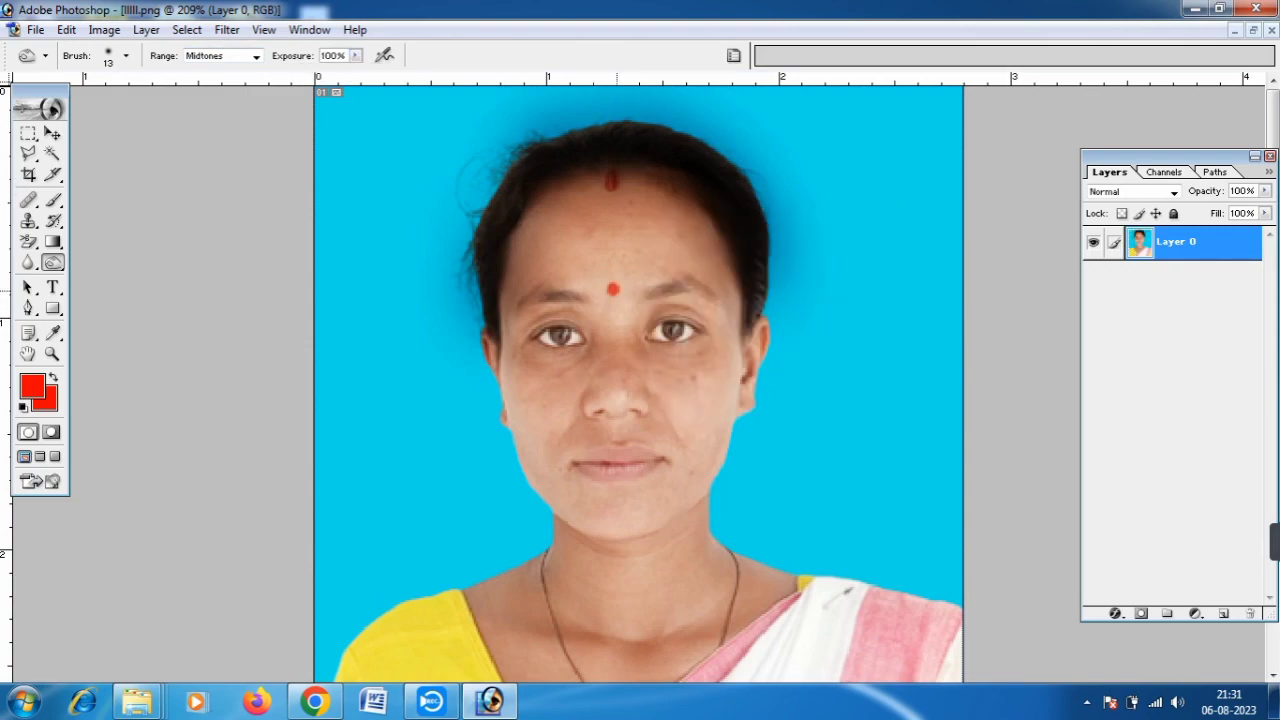
Step: Darken the red dot between the eyebrows with the Burn tool, and undo the strokes tried on the hairline mark
left_click(613, 289)
left_click(613, 289)
mouse_move(610, 180)
left_mouse_down()
mouse_move(611, 215)
mouse_move(612, 200)
left_mouse_up()
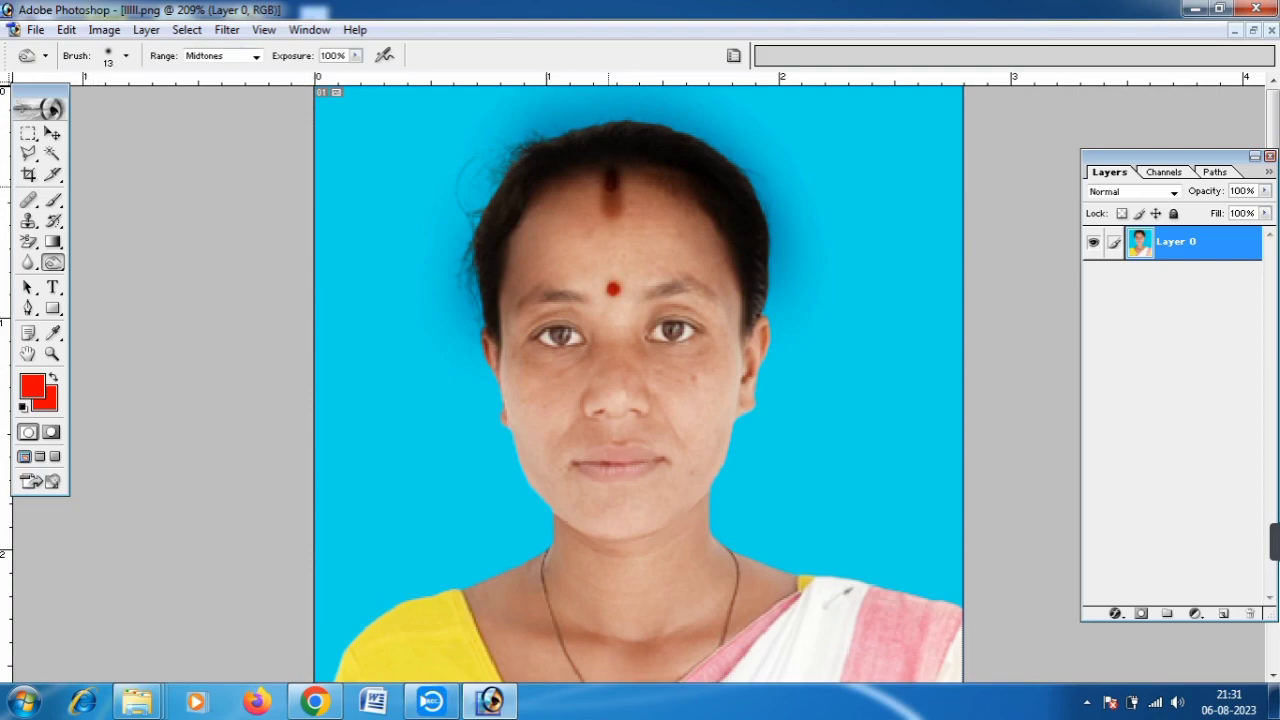
mouse_move(611, 193)
left_mouse_down()
mouse_move(612, 212)
mouse_move(612, 182)
left_mouse_up()
key("ctrl+alt+z")
key("ctrl+alt+z")
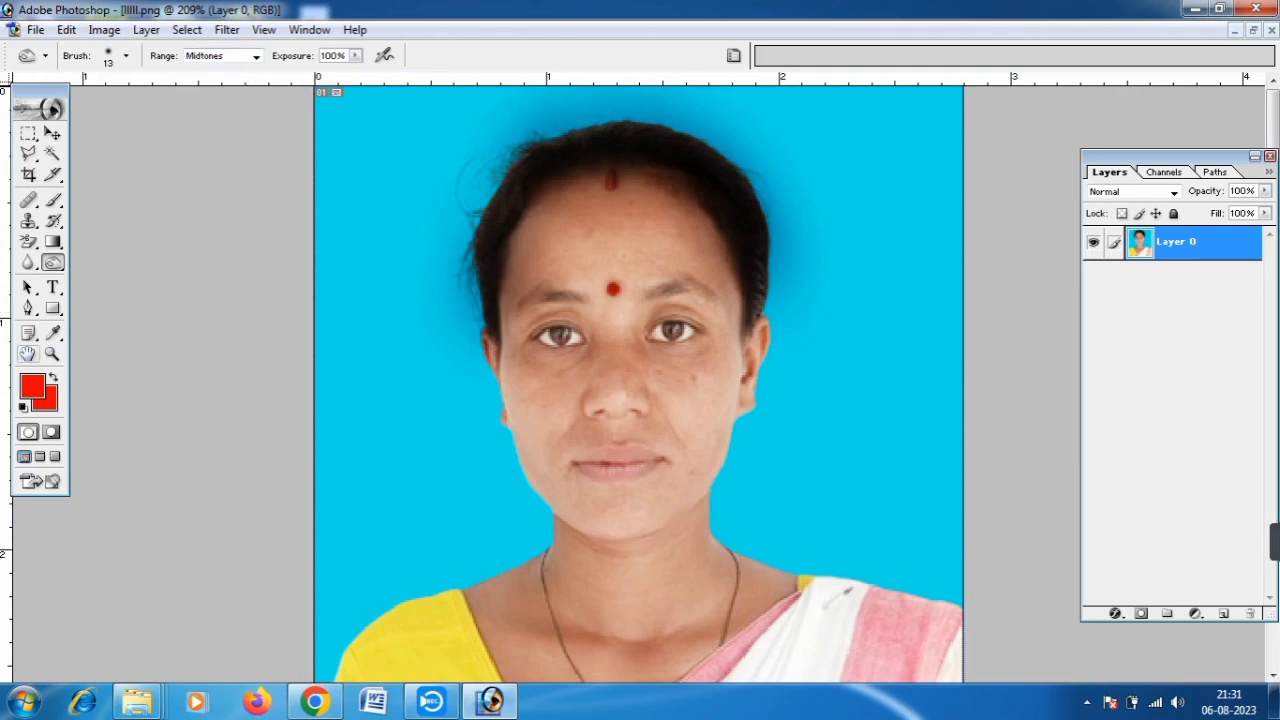
Step: Set the foreground colour back to black and darken both eyebrows with the Burn tool
left_click(32, 386)
left_click_drag(551, 455, 577, 477)
key("Return")
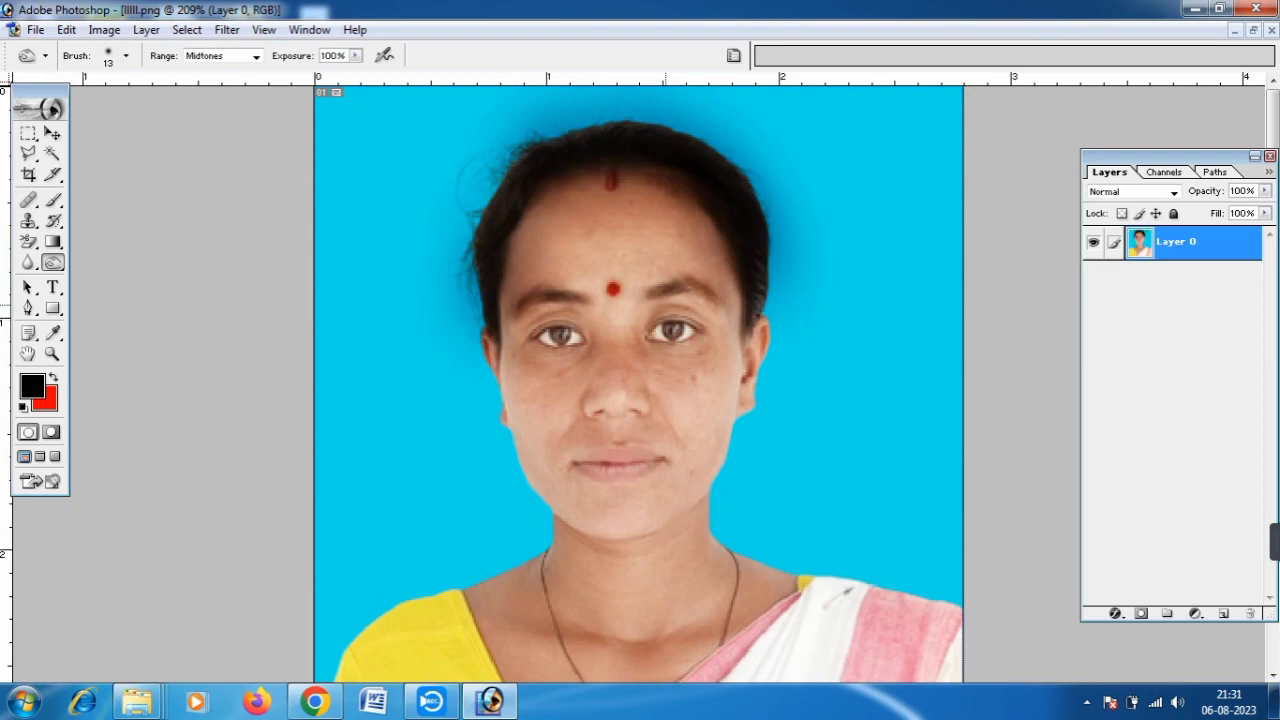
Step: Darken the pupils of both eyes with the 13 px Burn brush
scroll(666, 320, "down", 2)
left_click_drag(672, 270, 674, 272)
left_click_drag(560, 274, 560, 274)
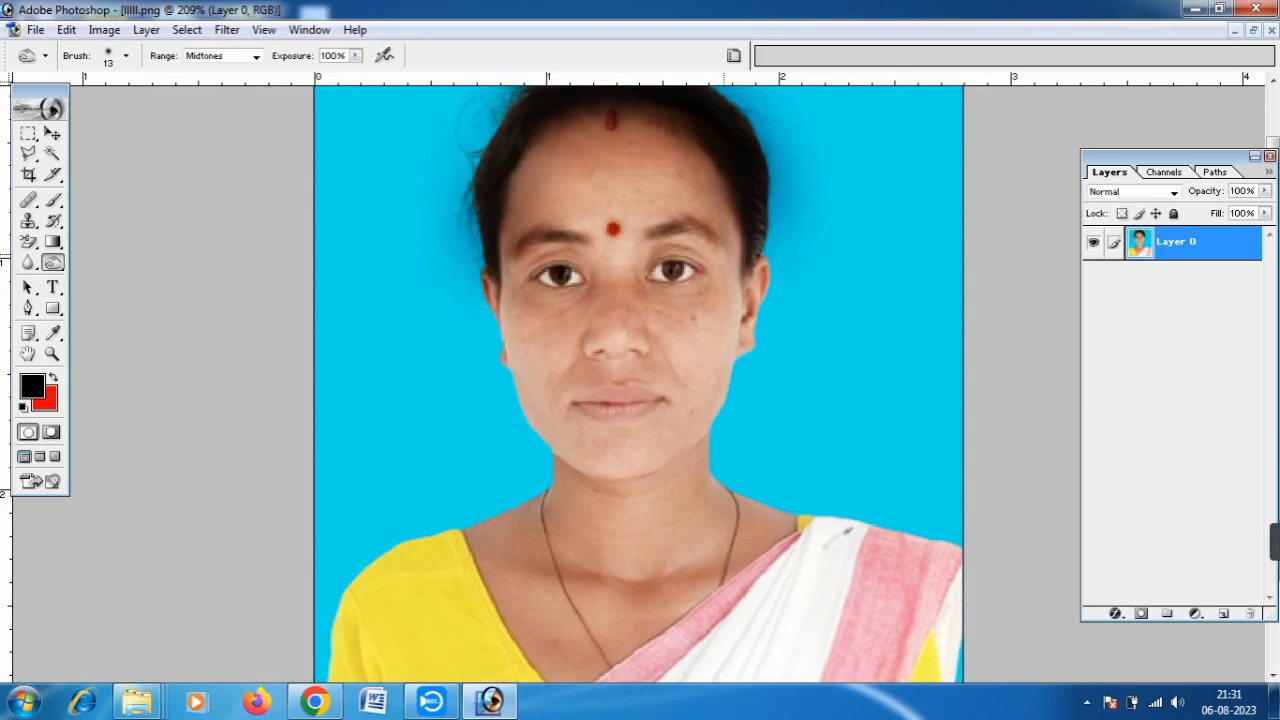
Step: Set the Burn brush's master diameter to 34 px and darken the lips
scroll(724, 320, "up", 3)
scroll(724, 320, "down", 5)
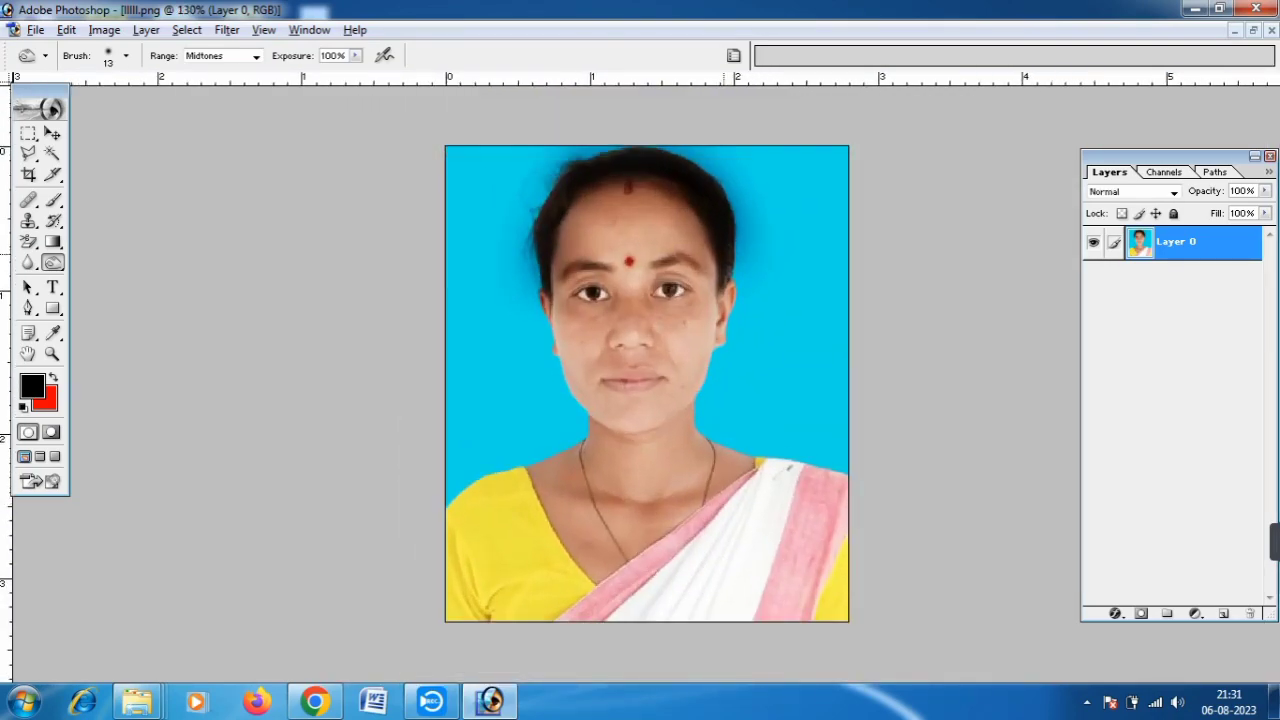
scroll(788, 467, "up", 4)
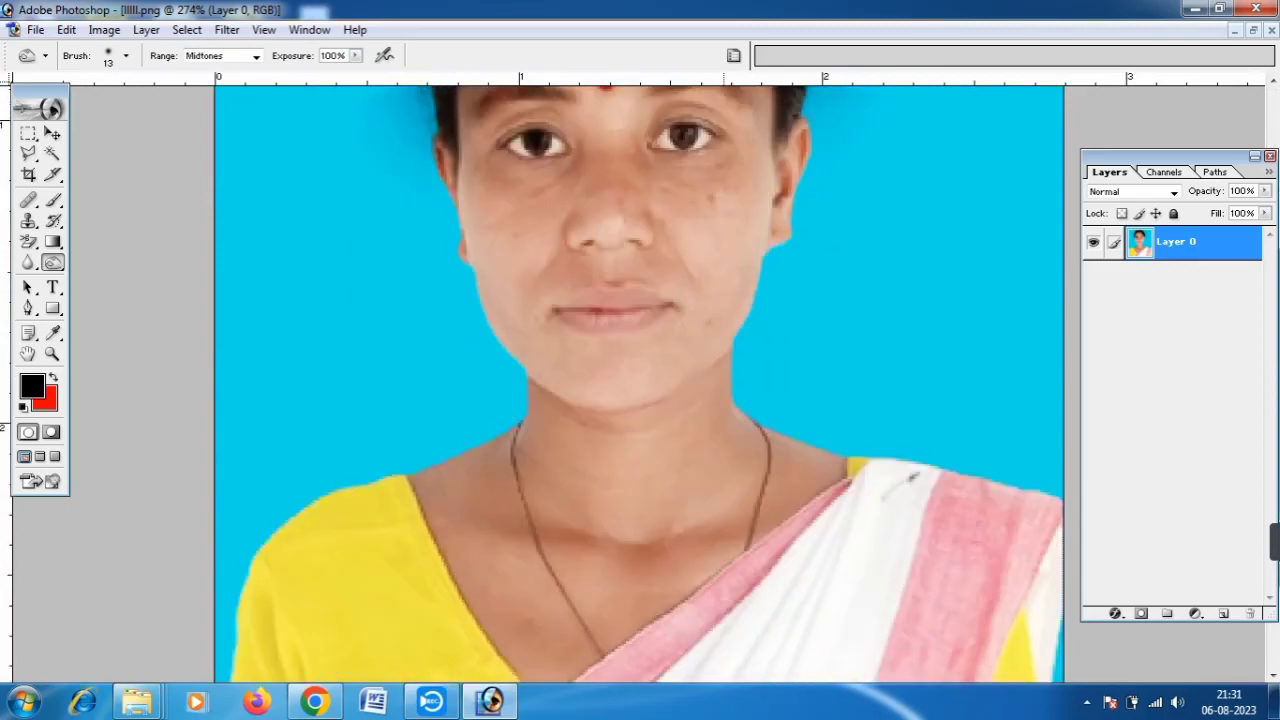
right_click(908, 479)
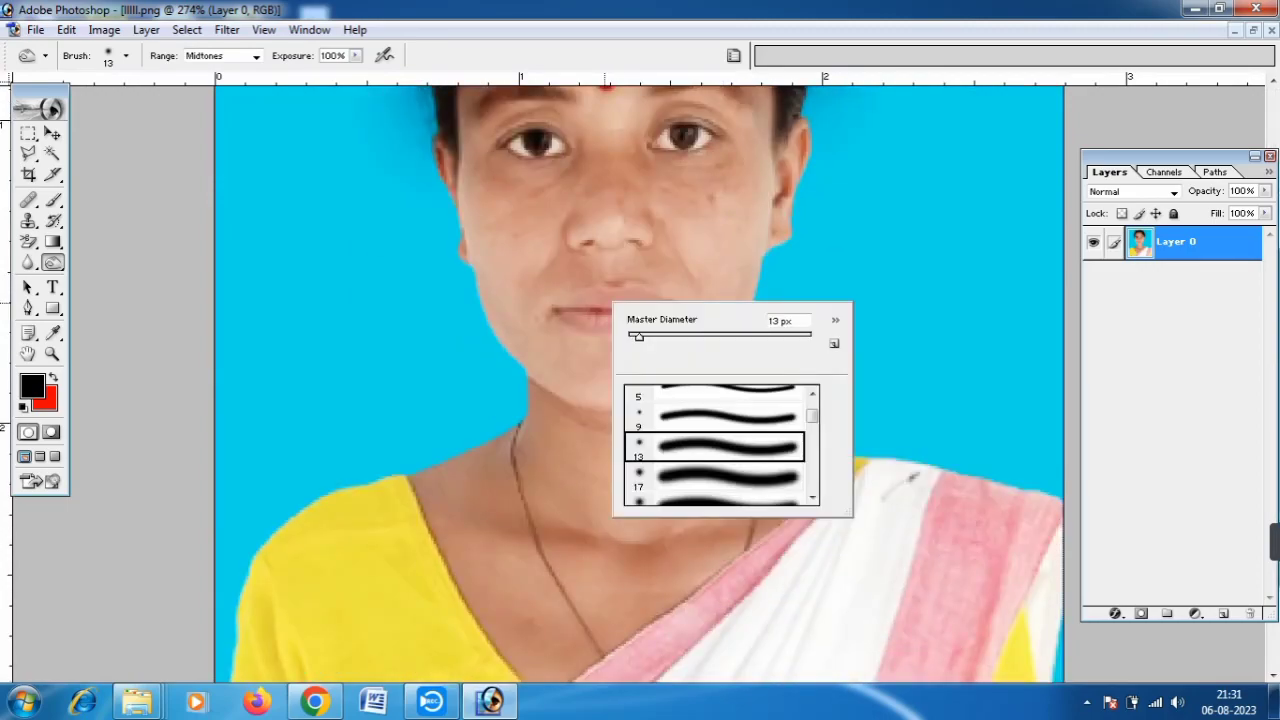
type("34")
key("Return")
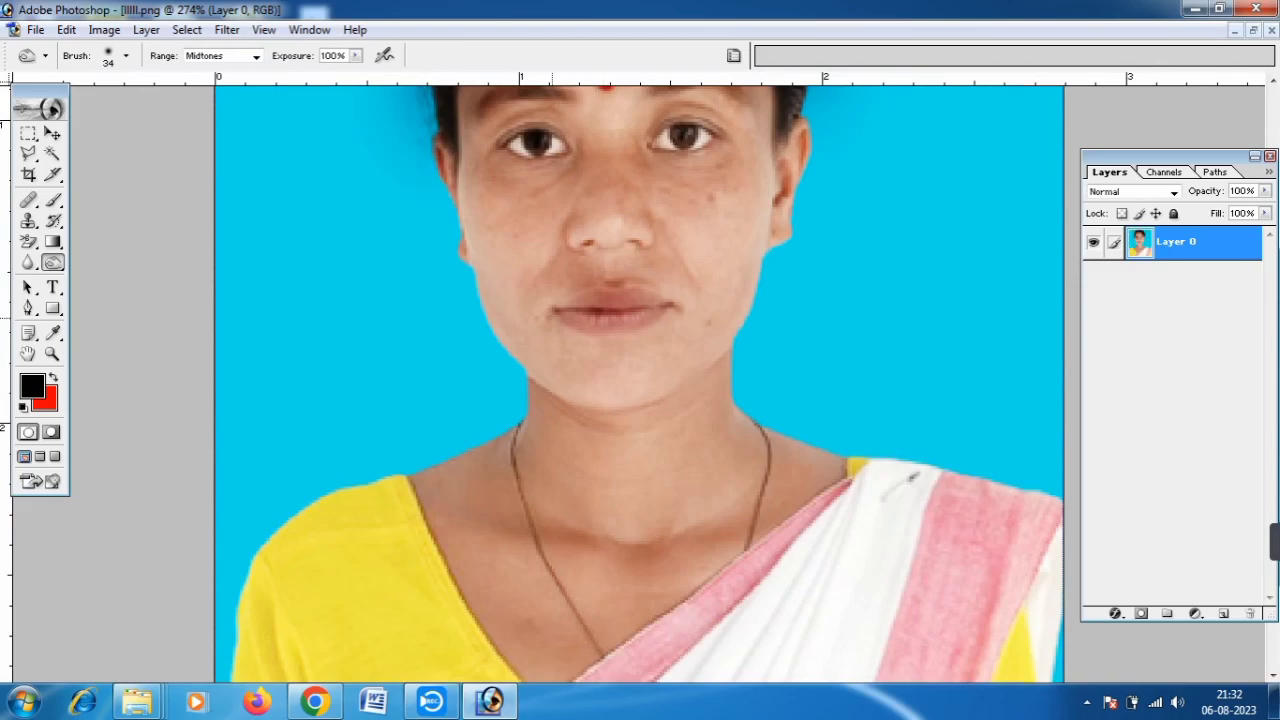
Step: Change the foreground colour from the picker to bright red
left_click(32, 386)
left_click_drag(565, 302, 661, 239)
key("Return")
Step: Pick the hard round 19 px brush tip for burning the lips
key("o")
right_click(910, 478)
left_click(670, 347)
scroll(738, 456, "up", 3)
left_click(750, 428)
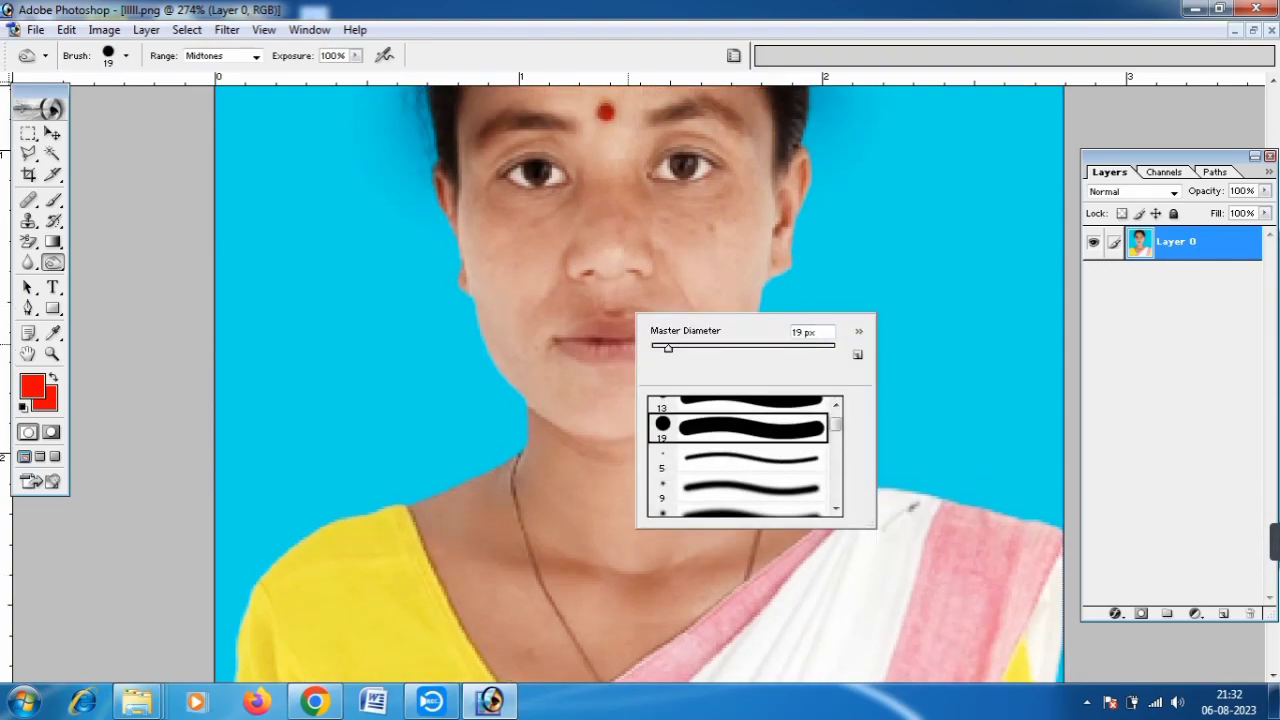
Step: Try burning the middle of the lips with the hard 19 px brush, and undo the strokes
left_click(620, 338)
left_click(639, 339)
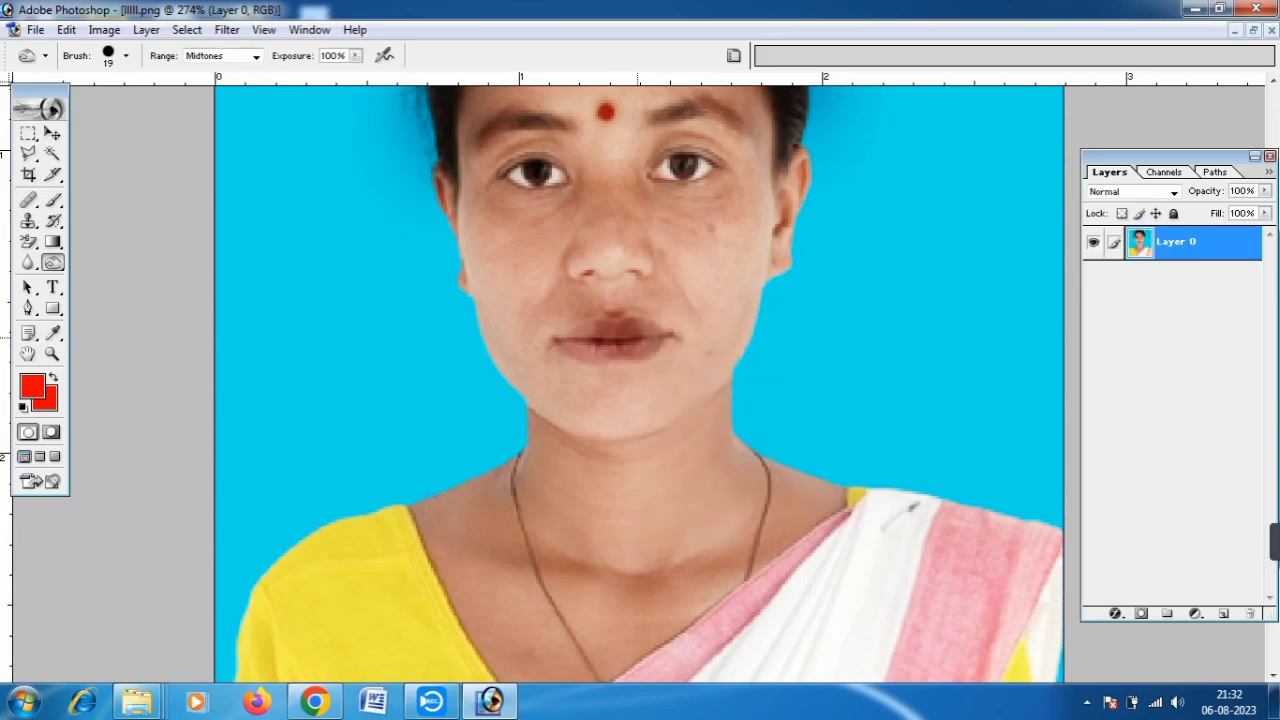
right_click(616, 334)
scroll(733, 476, "down", 1)
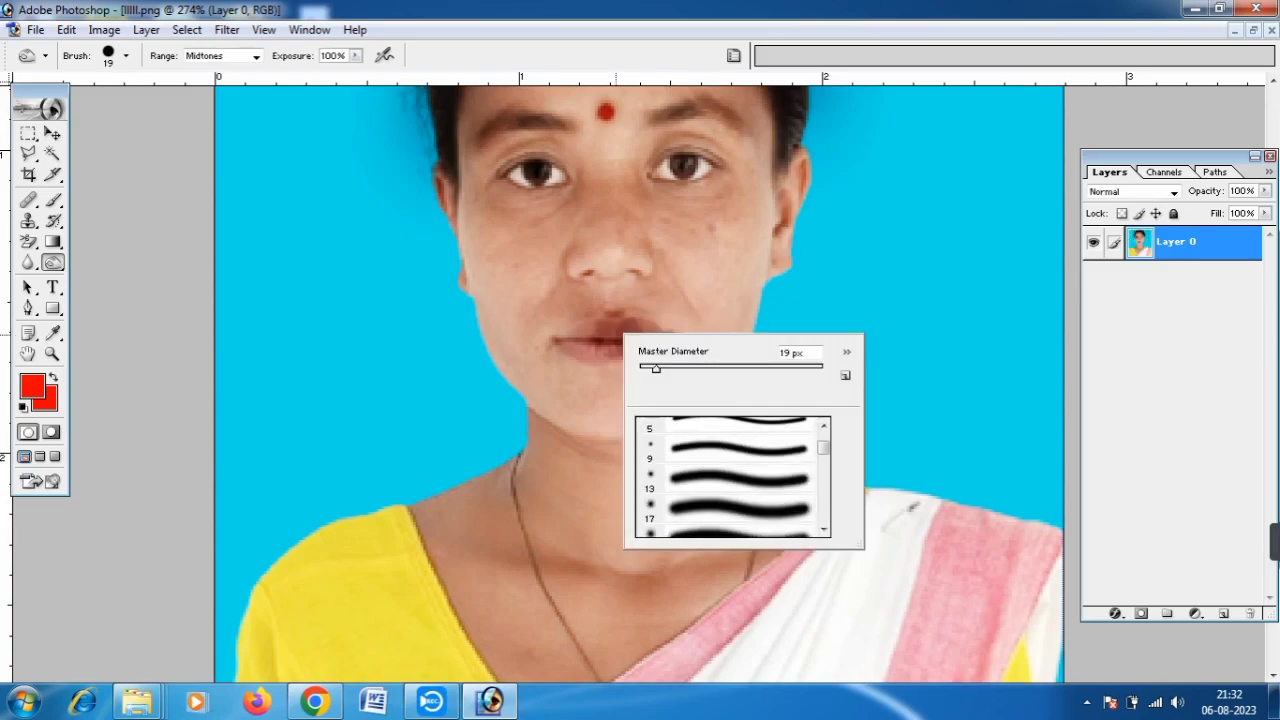
key("Escape")
key("ctrl+alt+z")
key("ctrl+alt+z")
key("ctrl+alt+z")
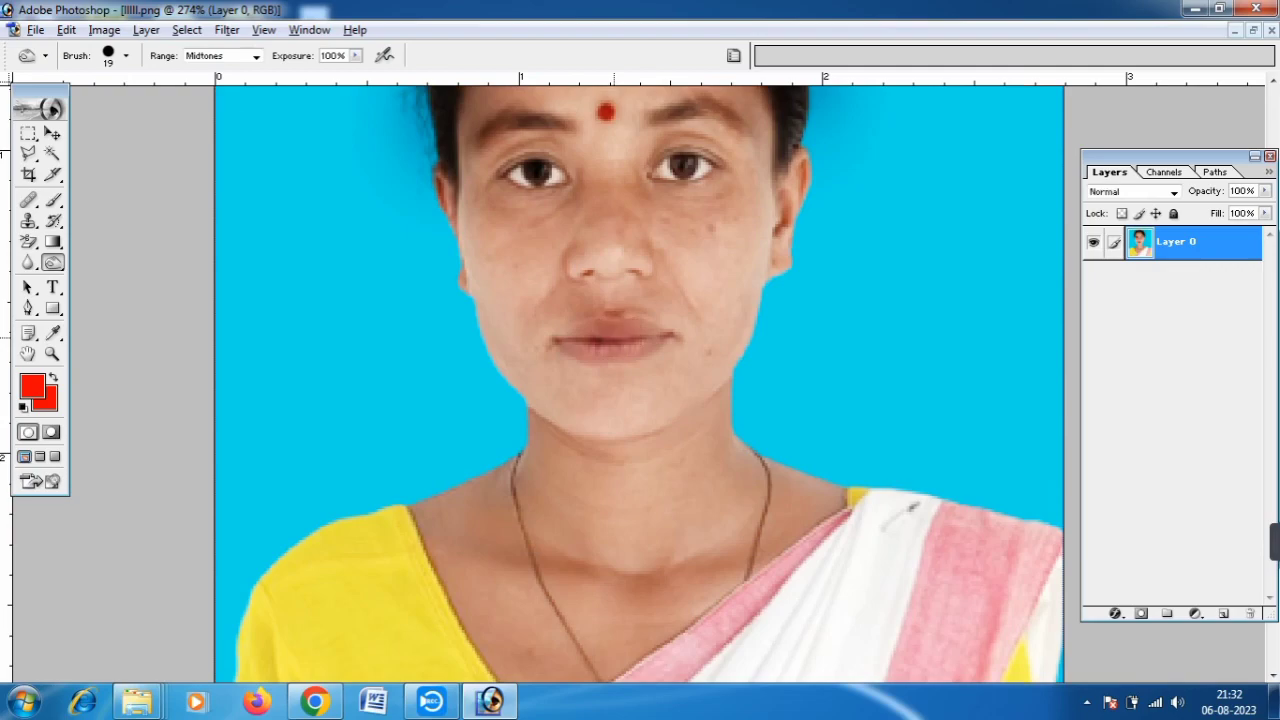
Step: Pick the soft round 13 px brush tip and burn along the lips to darken them
right_click(621, 336)
left_click(735, 482)
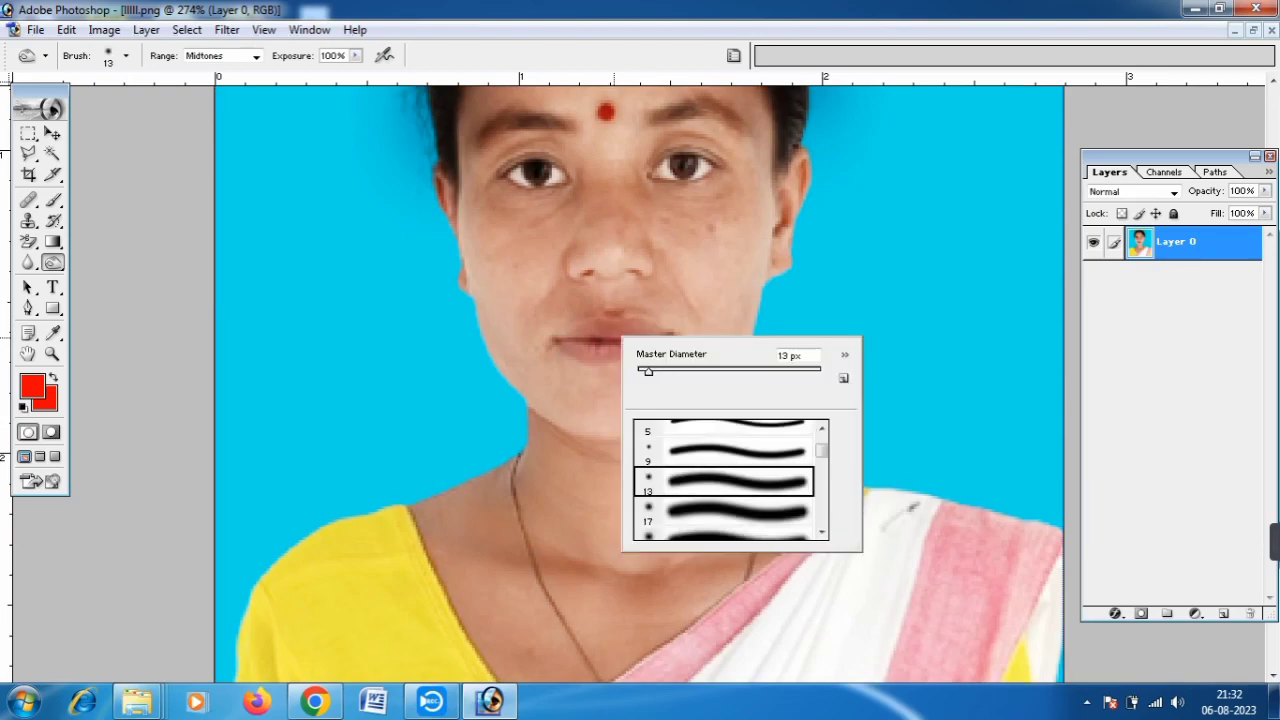
key("Escape")
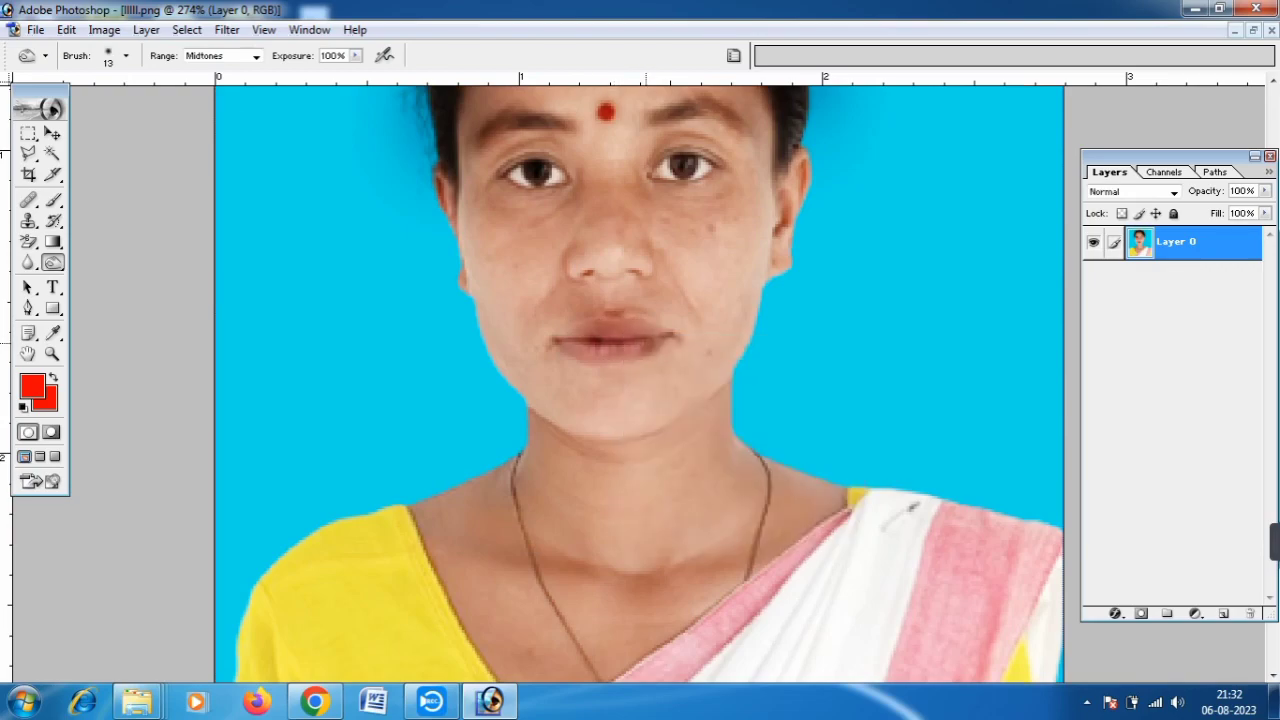
left_click(579, 342)
left_click(567, 338)
left_click(577, 335)
left_click(608, 346)
left_click(643, 340)
left_click(652, 333)
left_click(663, 334)
left_click(646, 326)
left_click(620, 322)
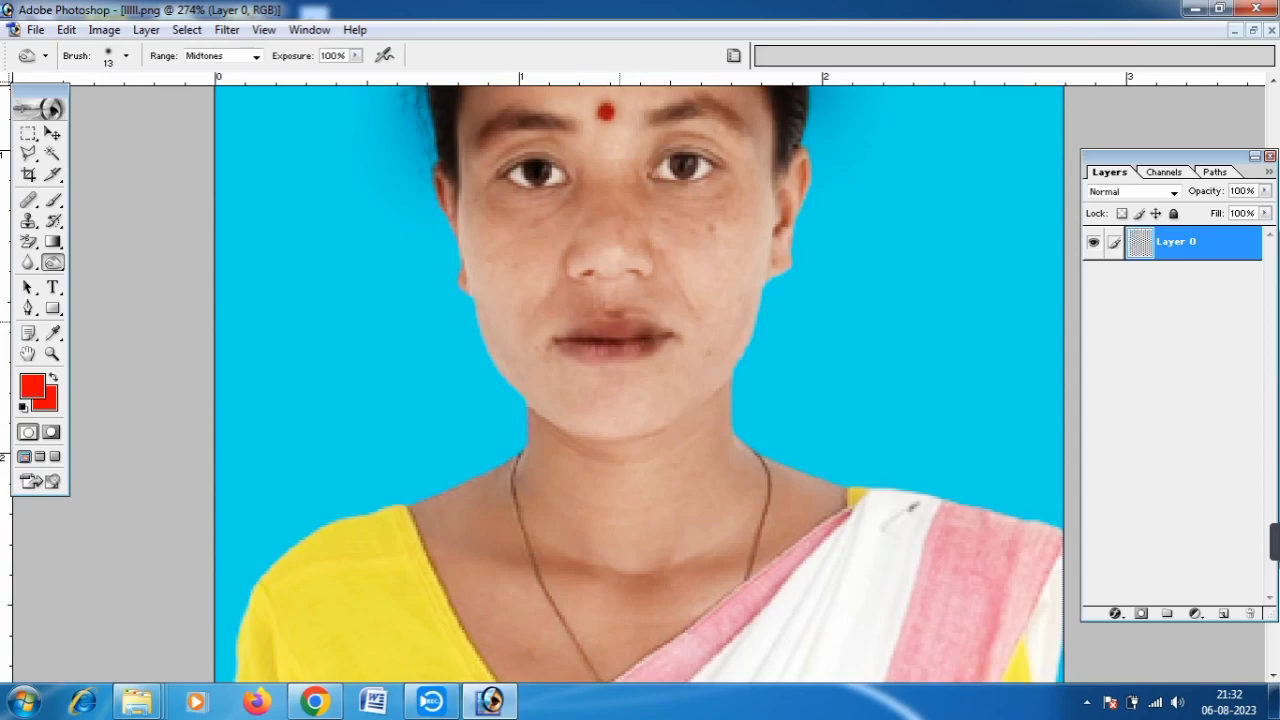
scroll(620, 322, "up", 1)
key("ctrl+0")
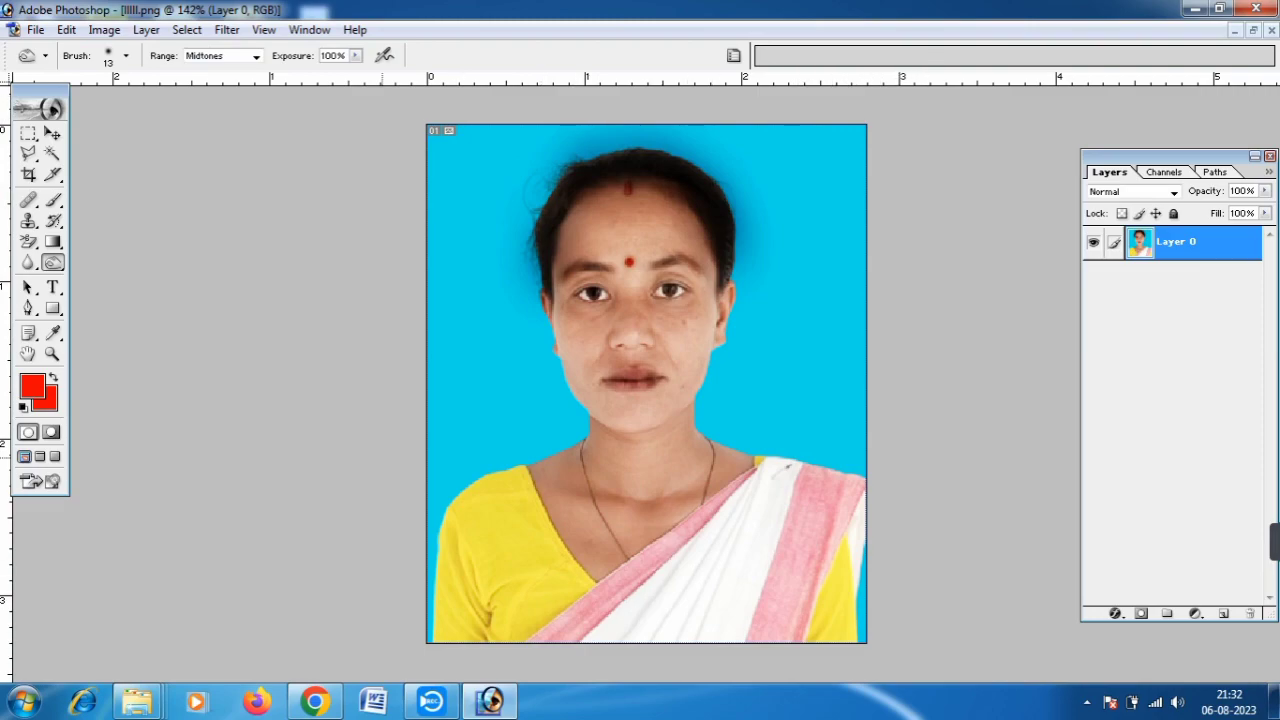
left_click(52, 133)
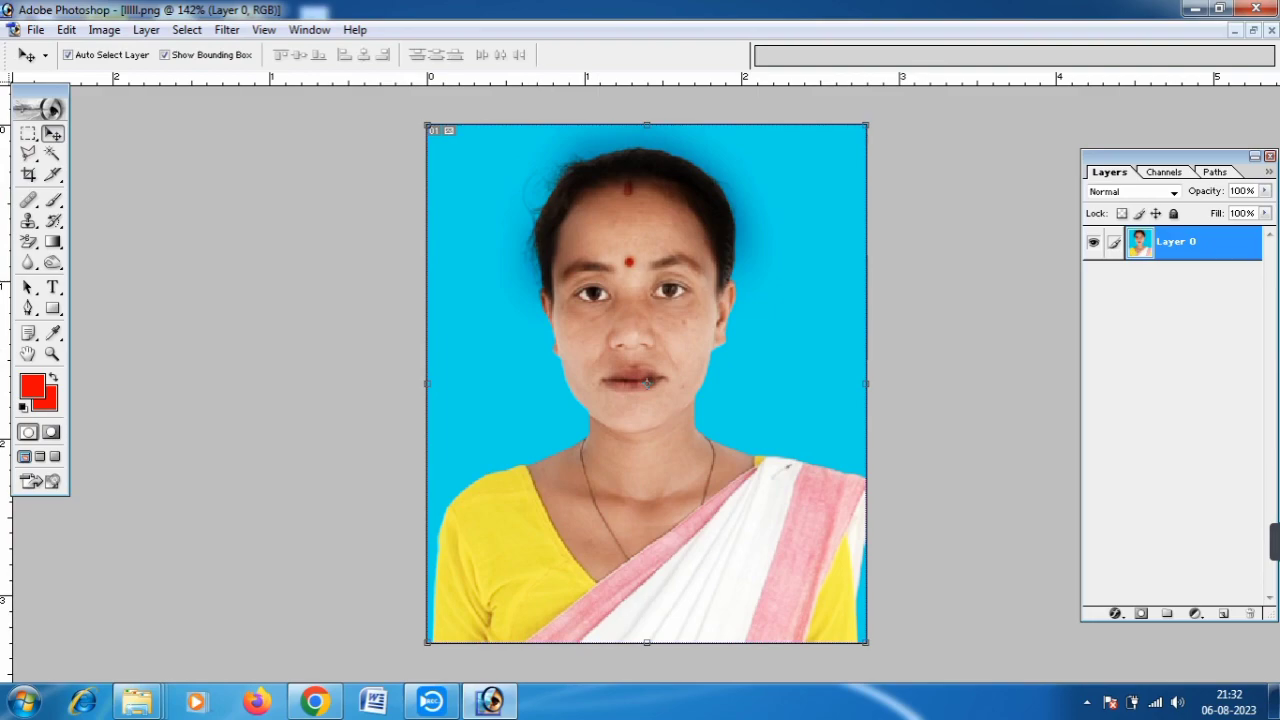
mouse_move(1274, 542)
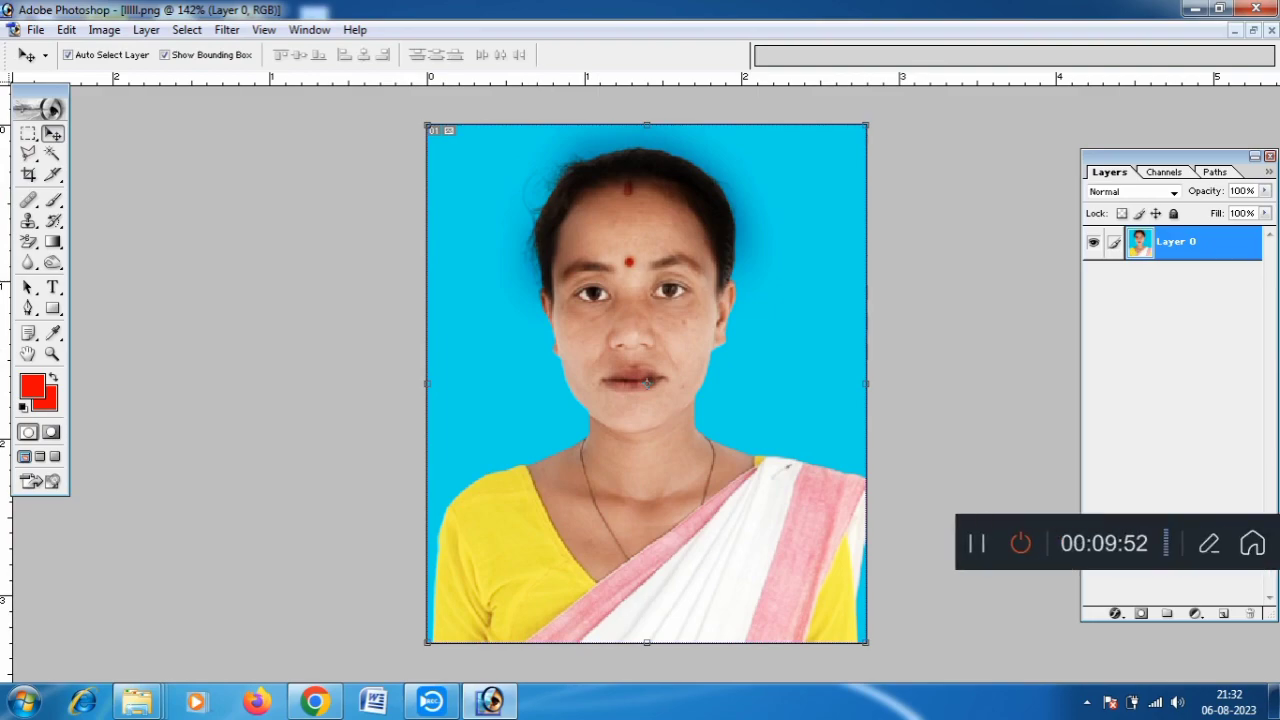
left_click(1209, 543)
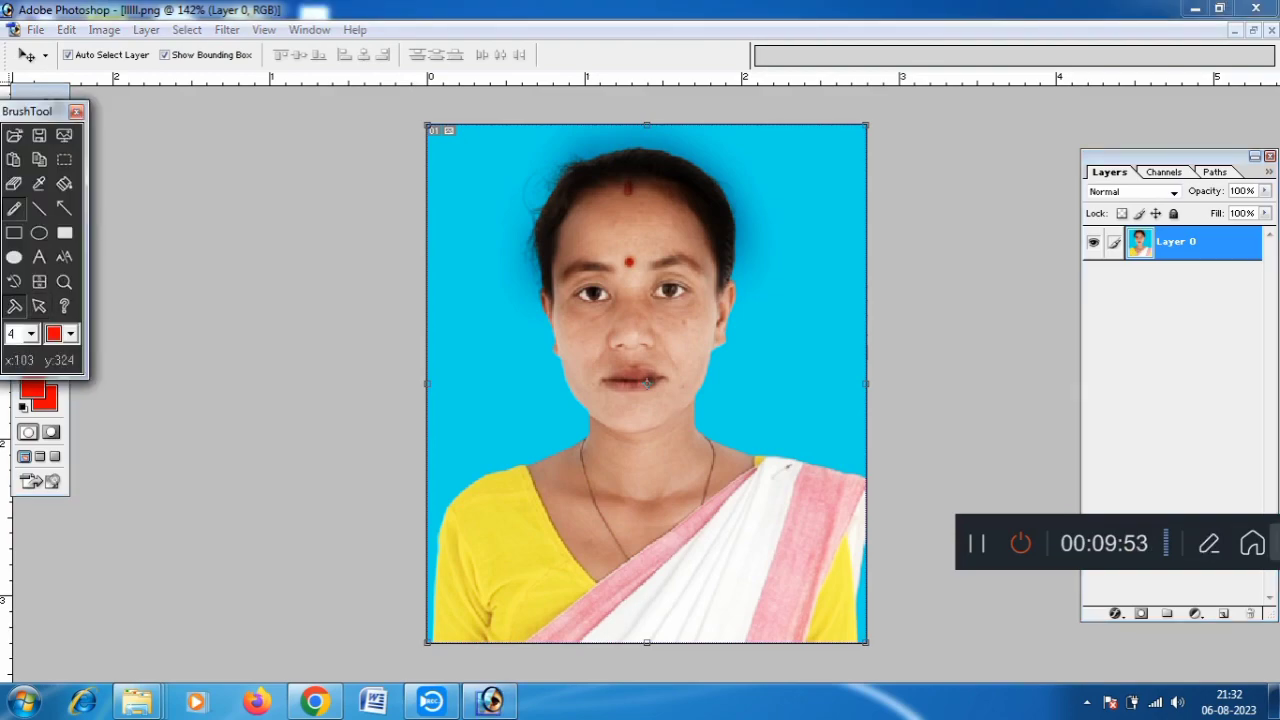
left_click(14, 233)
mouse_move(430, 128)
left_mouse_down()
mouse_move(849, 551)
mouse_move(868, 644)
left_mouse_up()
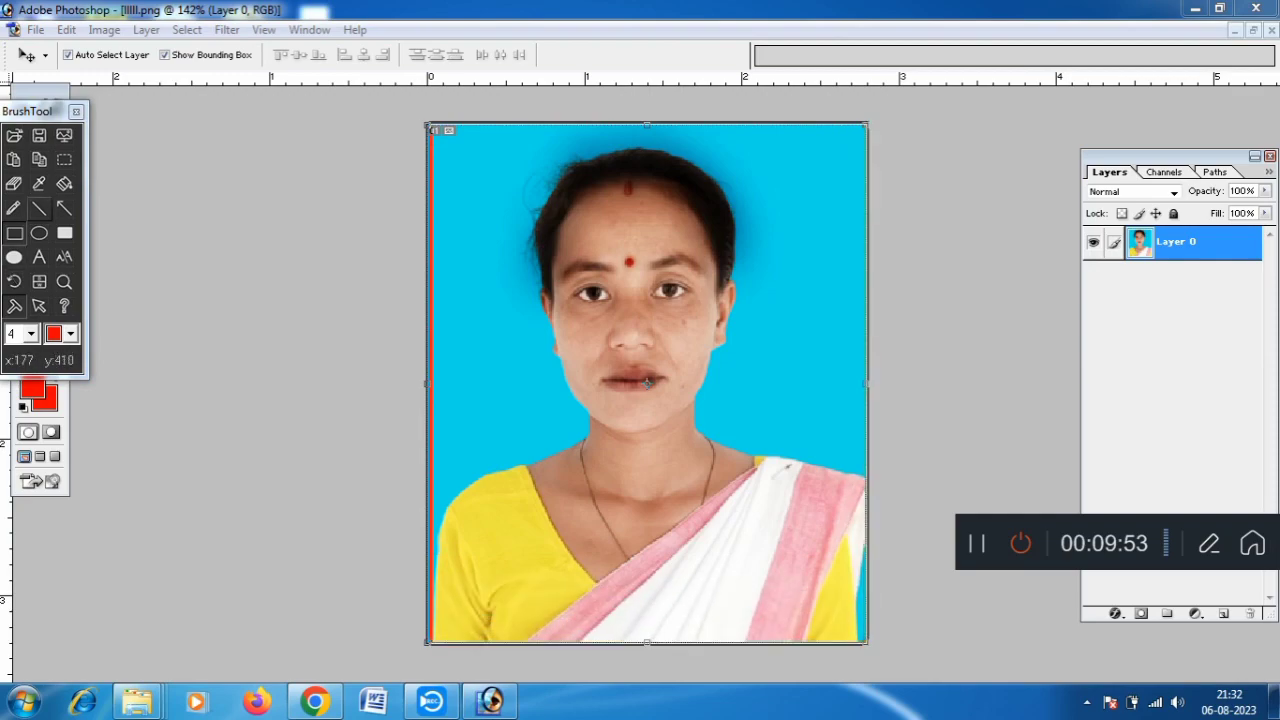
left_click(76, 111)
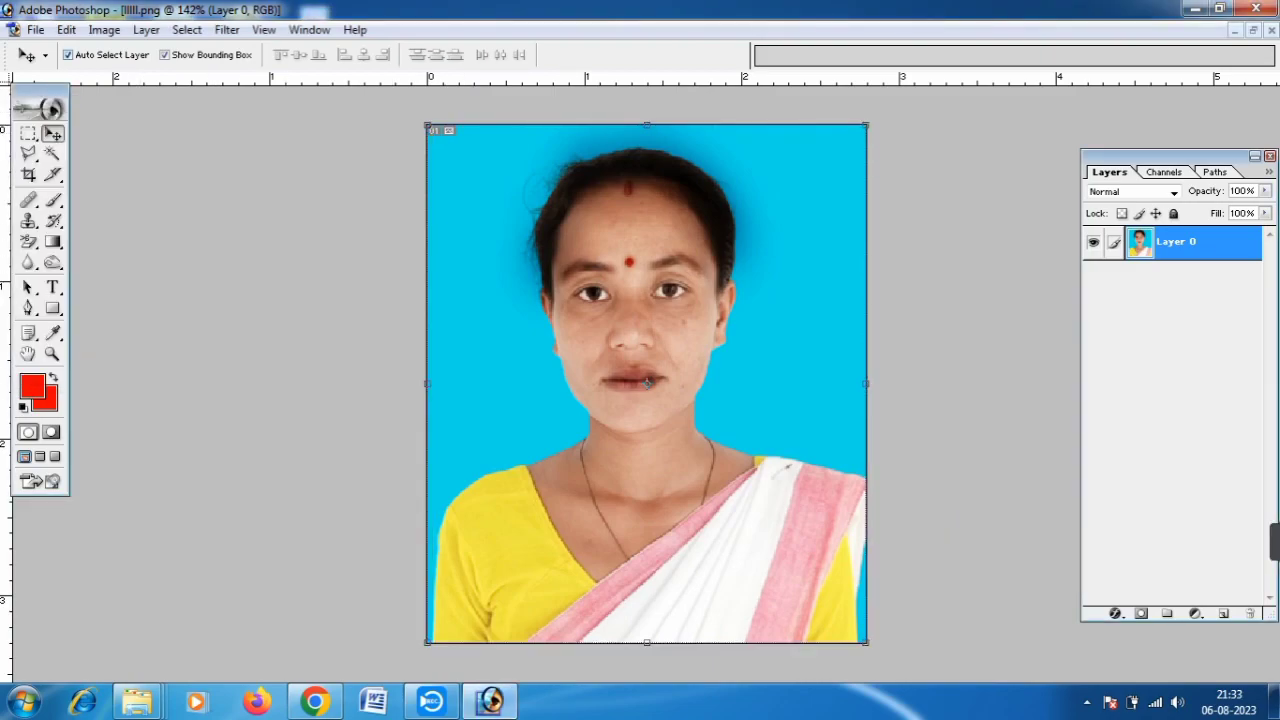
Step: Start a stroke on the portrait layer and set its colour to near-black (010101)
left_click(104, 29)
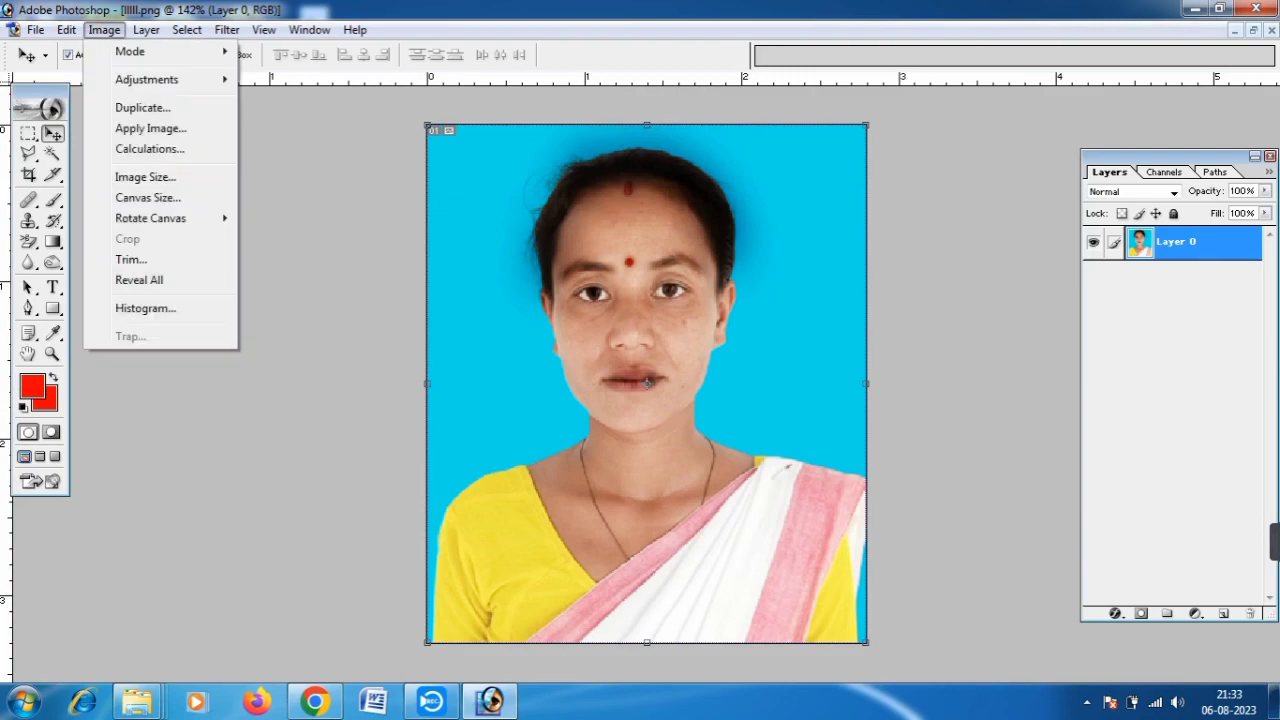
mouse_move(66, 29)
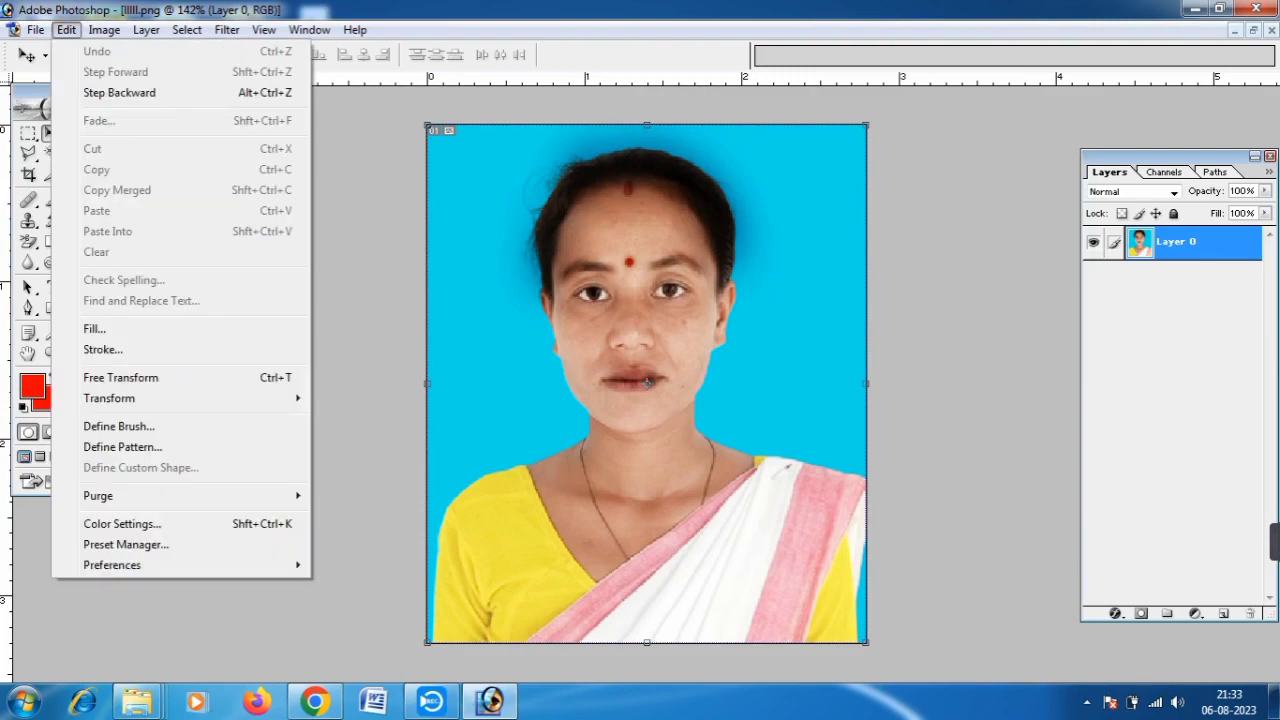
left_click(66, 30)
left_click(66, 30)
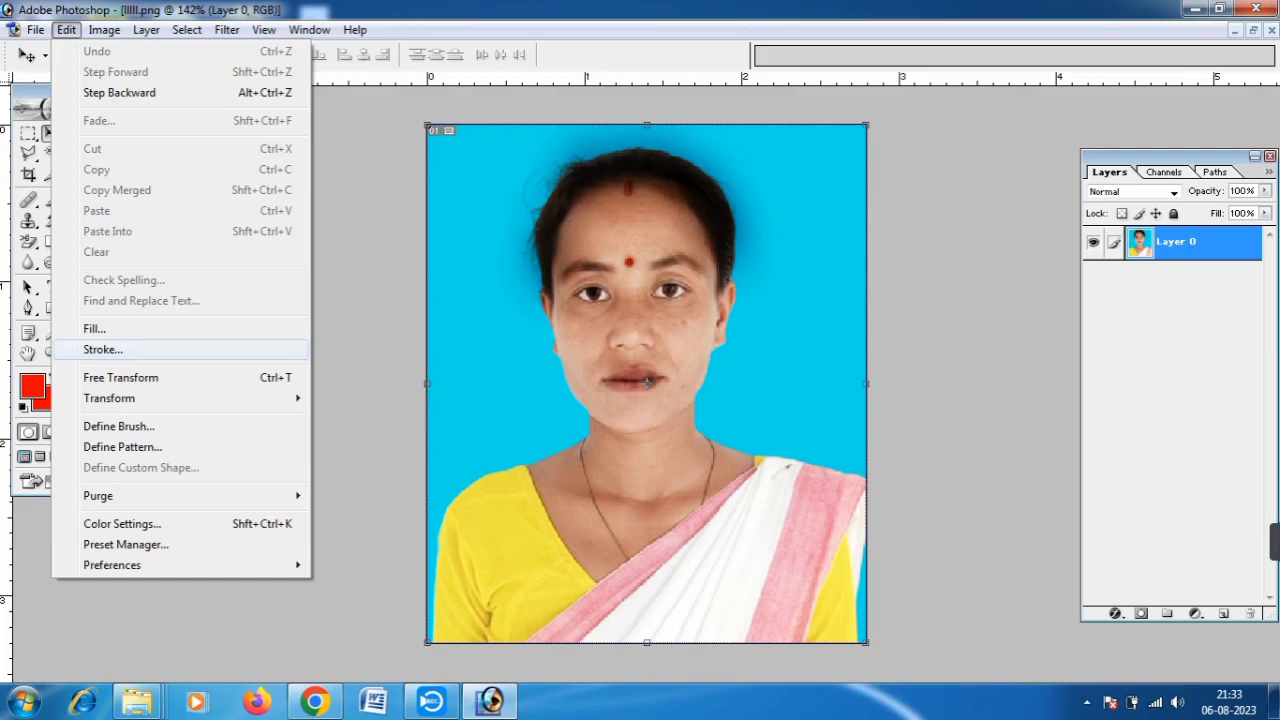
key("Return")
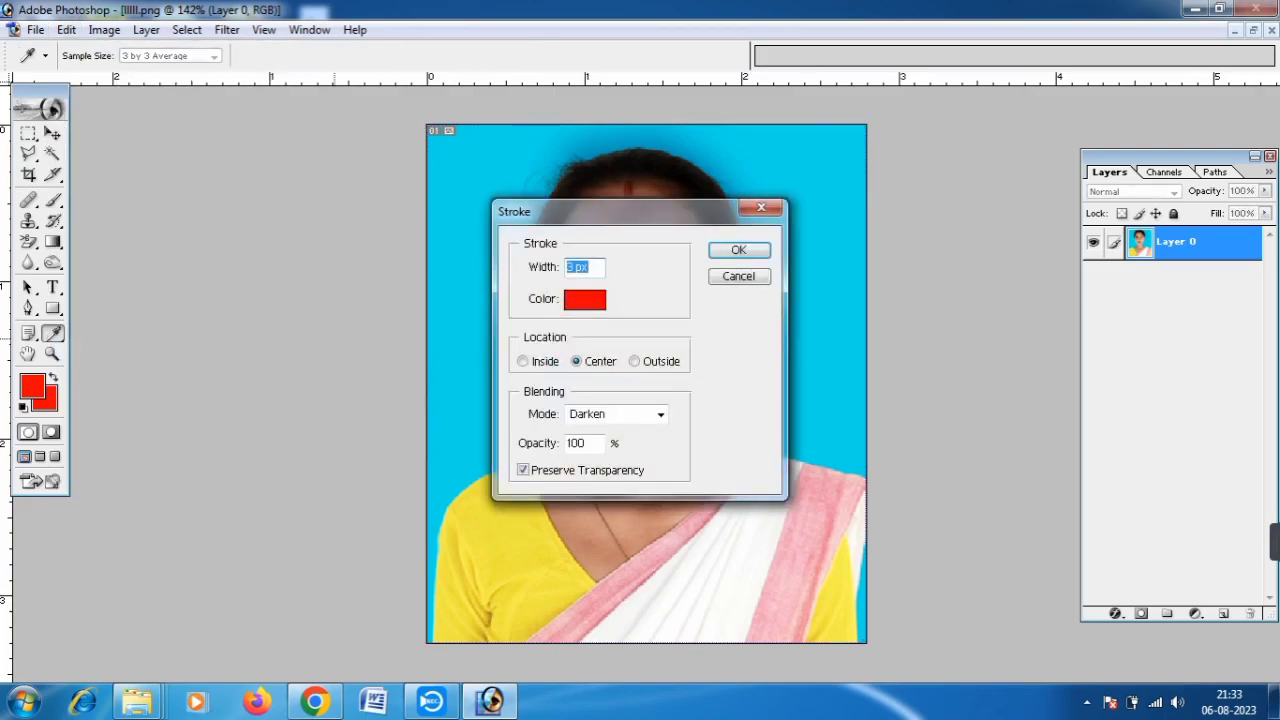
left_click(576, 267)
left_click(585, 300)
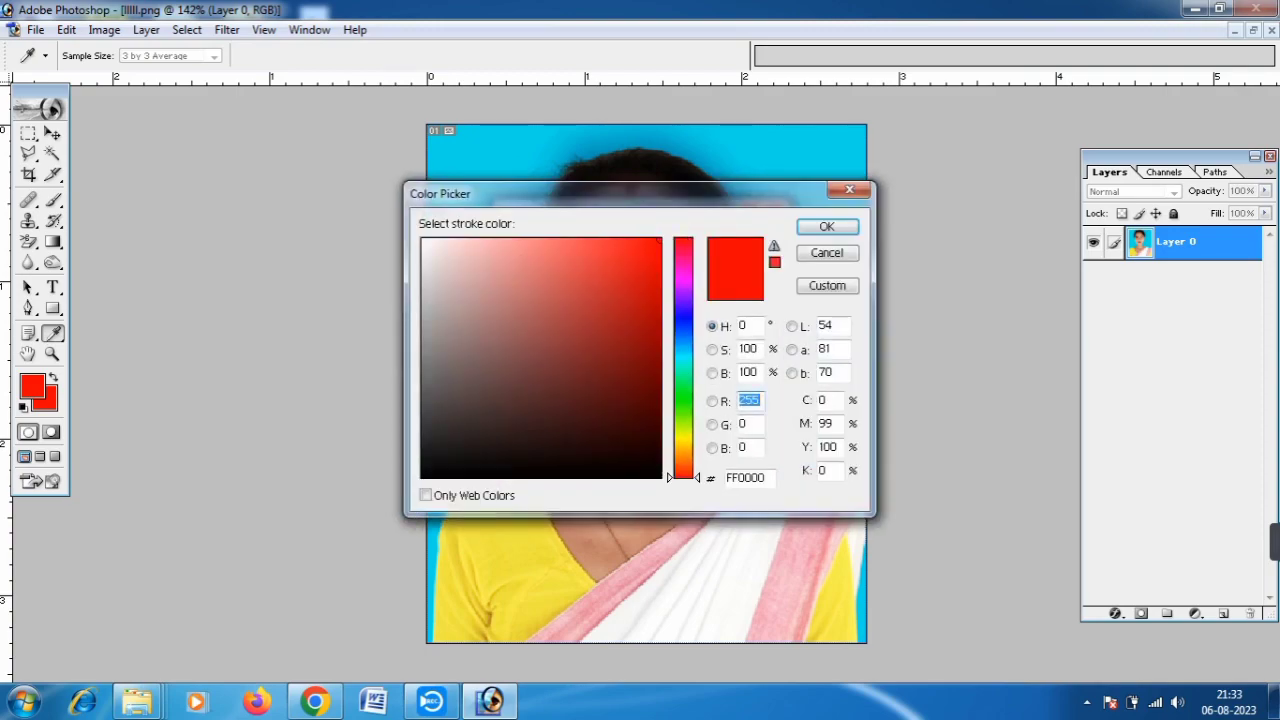
key("Return")
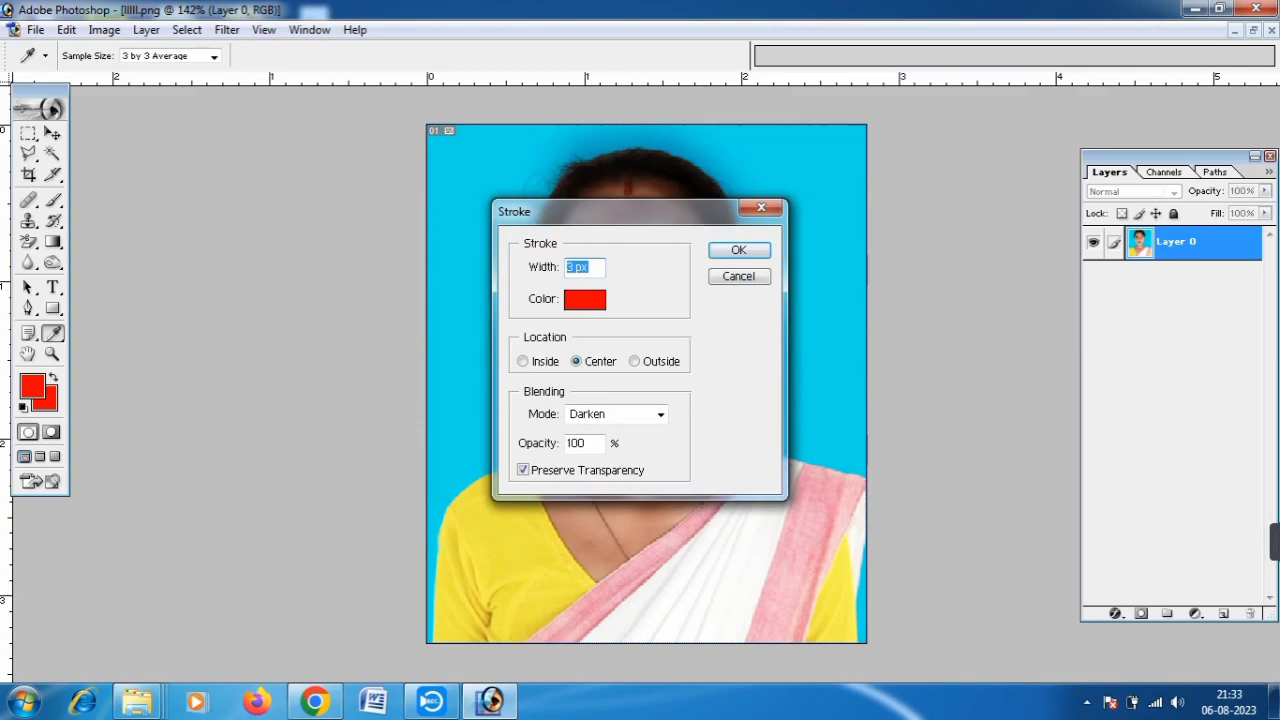
left_click(585, 300)
left_click_drag(585, 300, 531, 476)
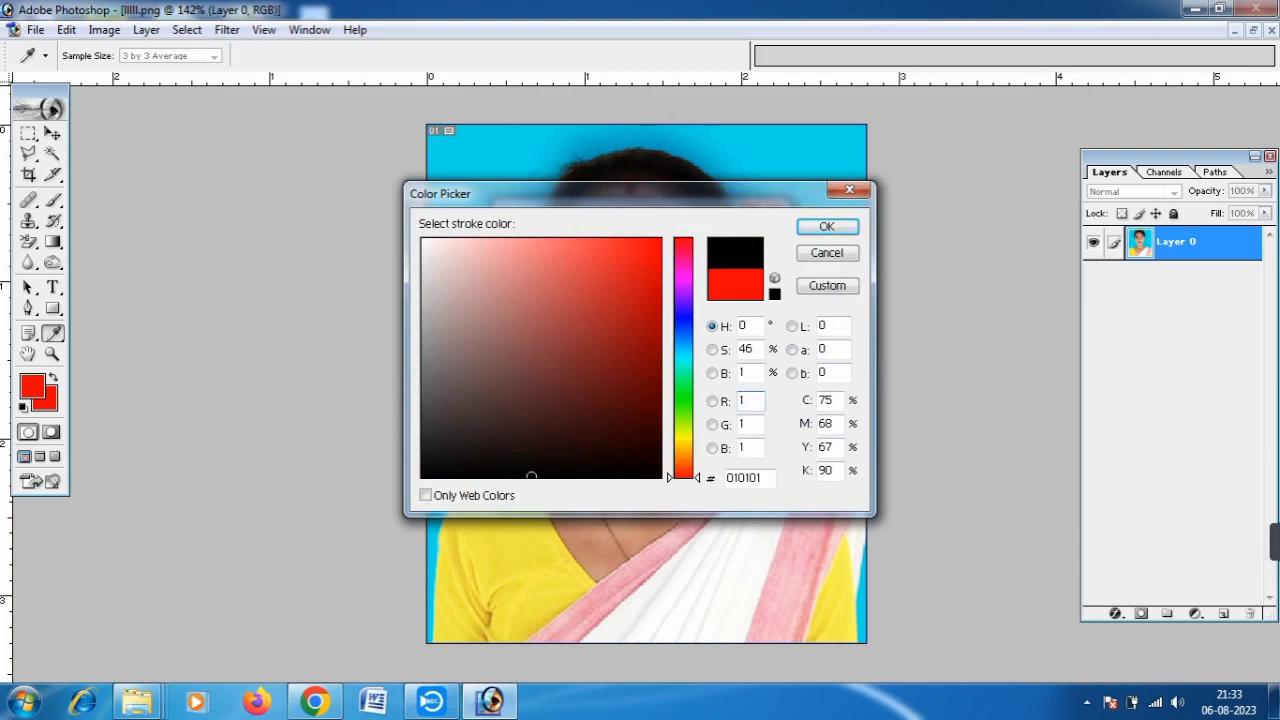
key("Return")
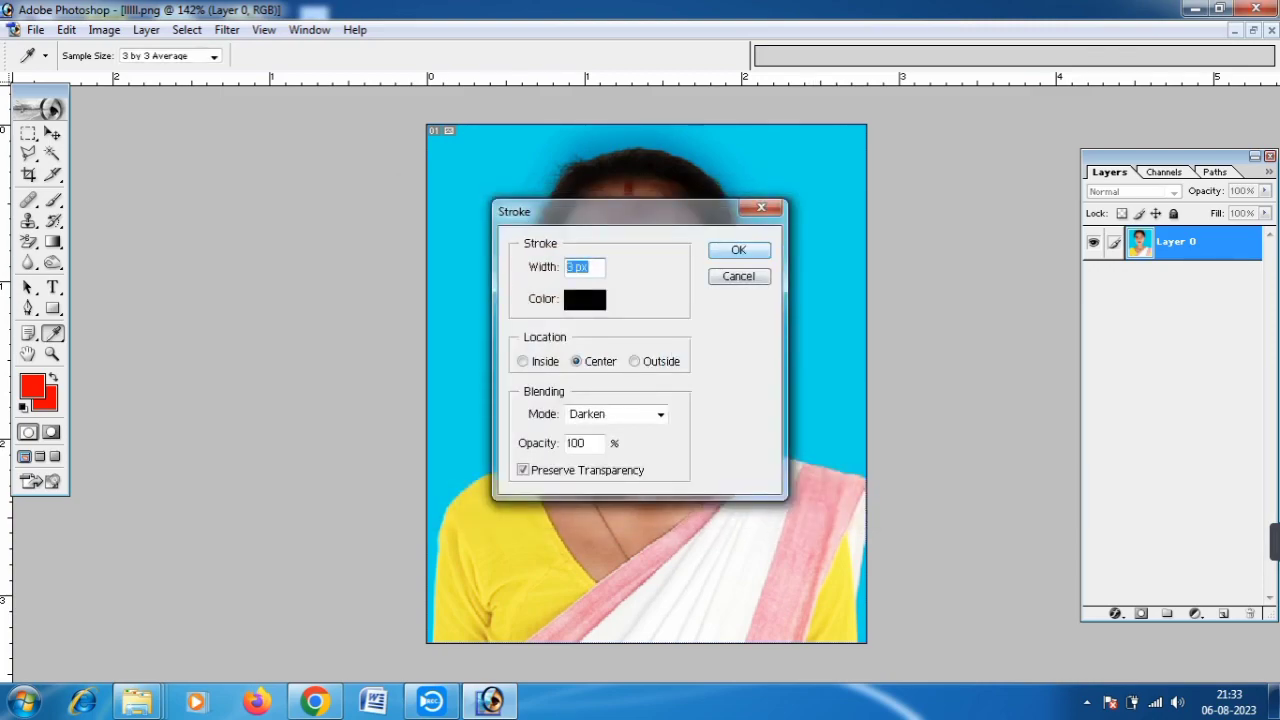
Step: Set the stroke location to Center and apply the 3 px border around the photo
left_click(522, 361)
left_click(634, 361)
left_click(576, 361)
left_click(739, 250)
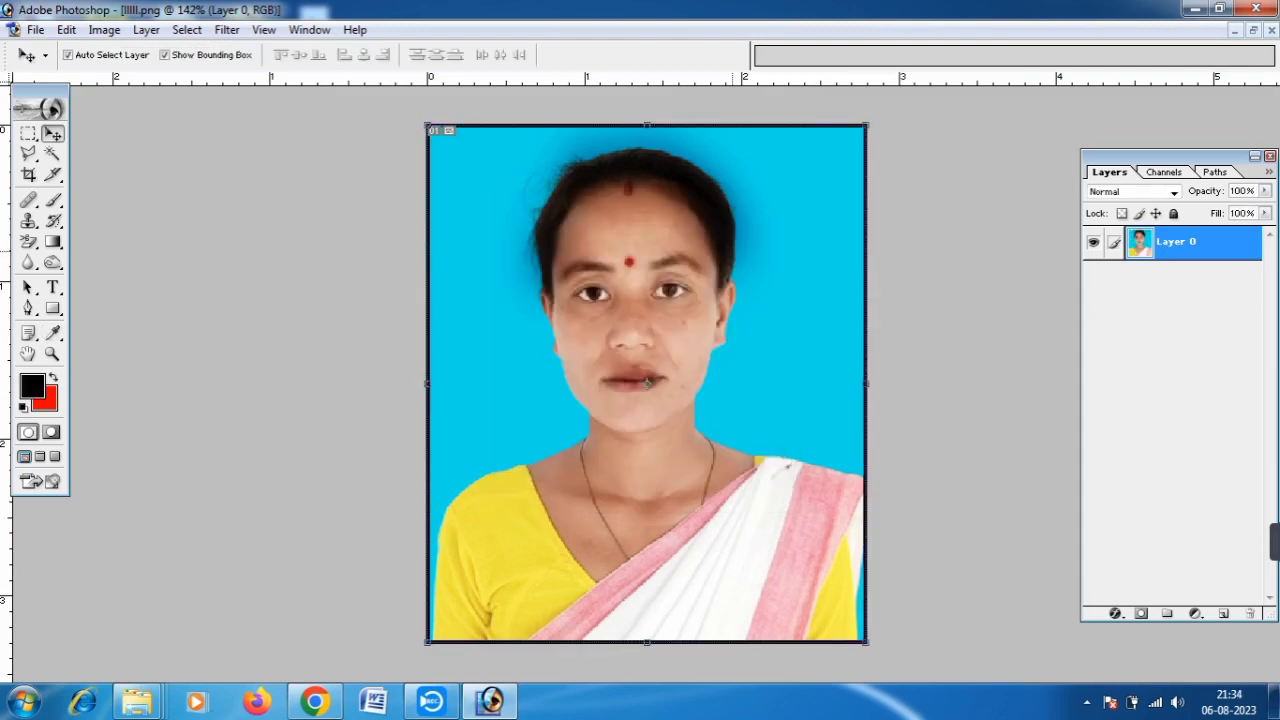
Step: Examine the black border around the whole photo at several magnifications
scroll(777, 215, "down", 5)
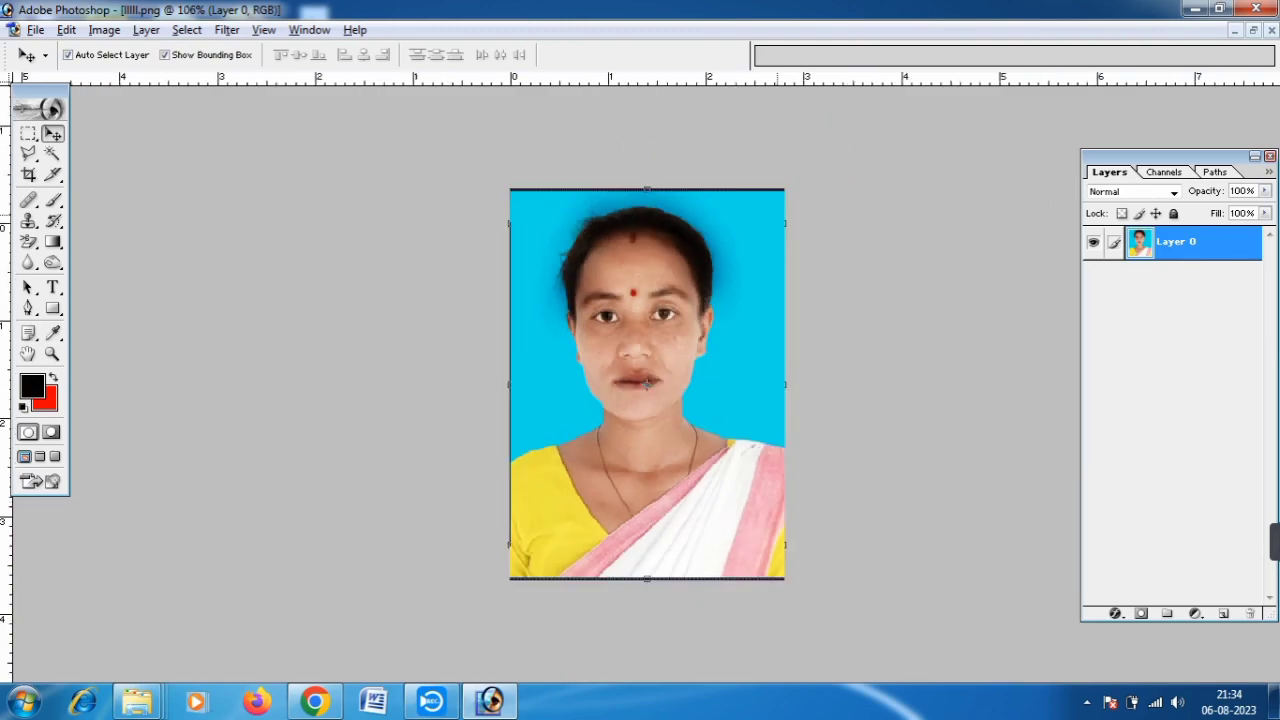
scroll(647, 384, "up", 5)
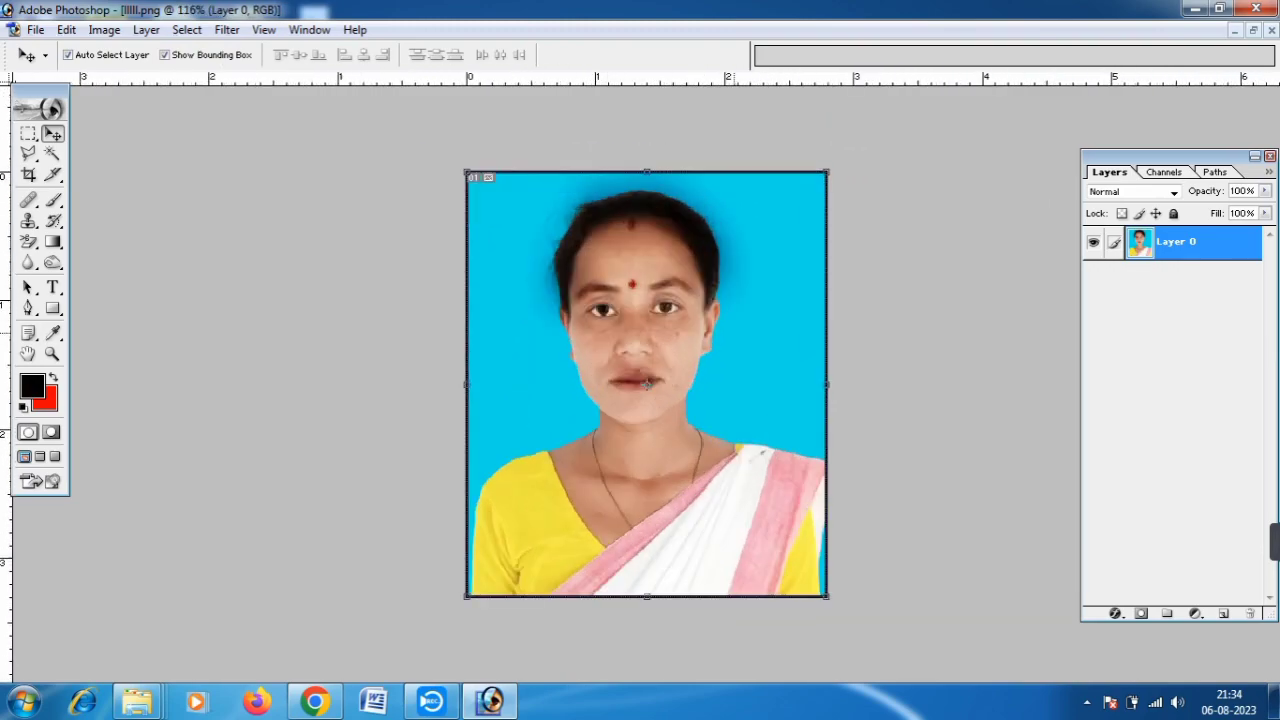
scroll(647, 384, "down", 3)
scroll(647, 384, "up", 4)
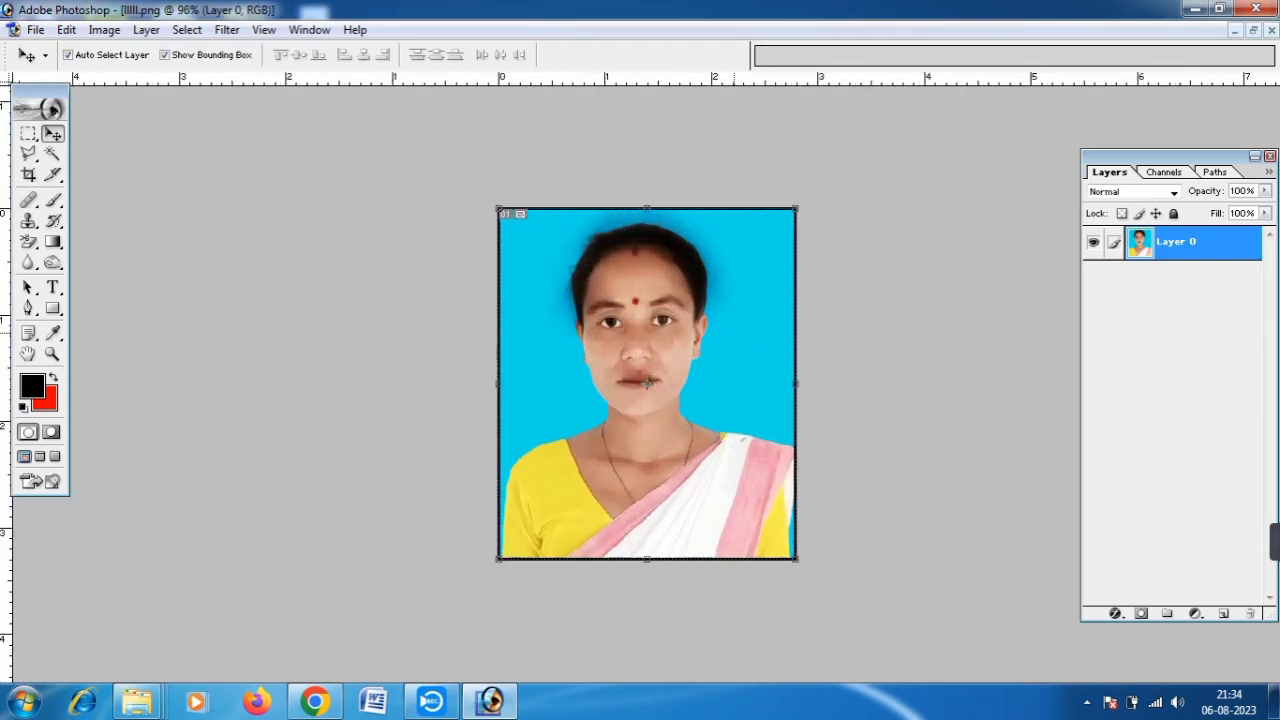
scroll(647, 384, "down", 2)
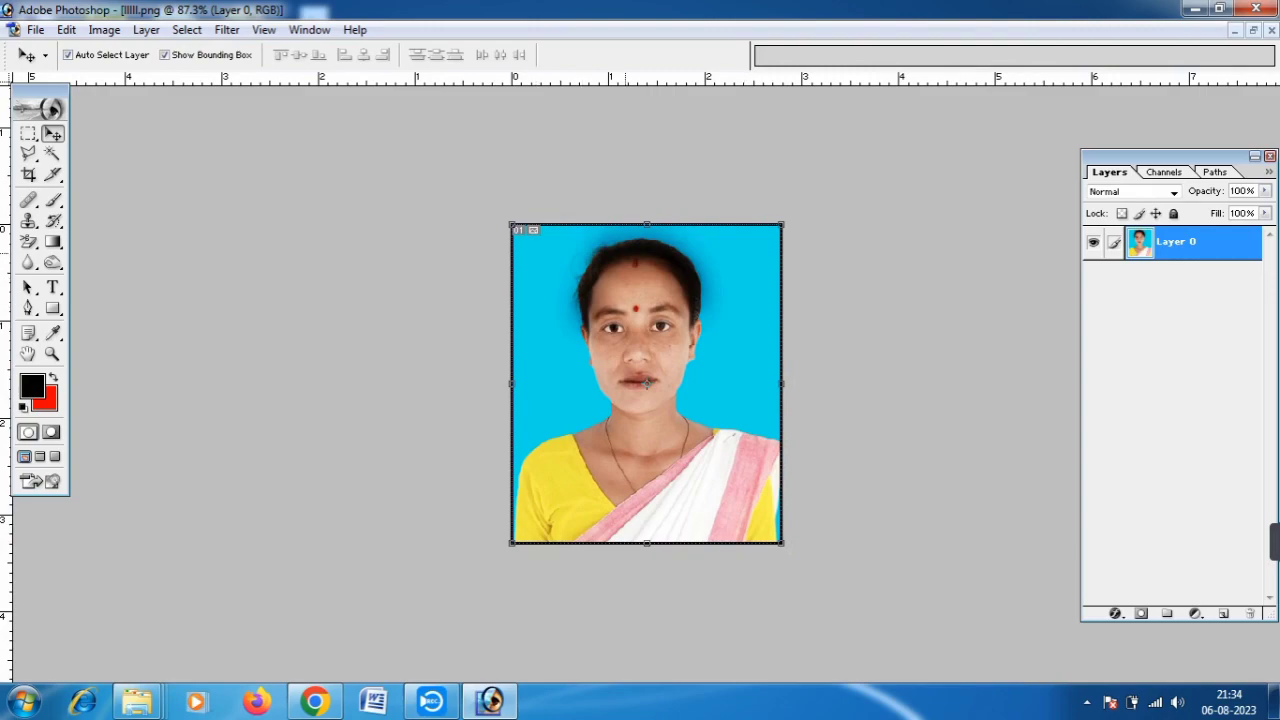
key("ctrl+minus")
scroll(628, 302, "up", 6)
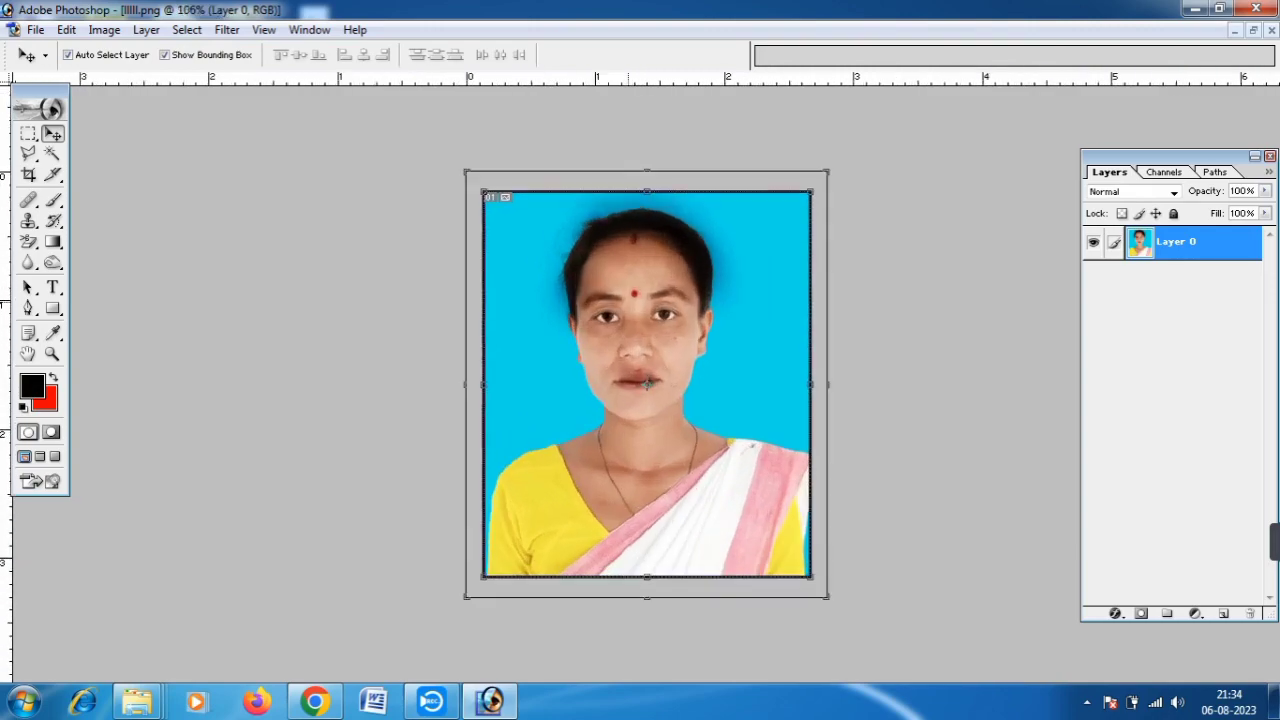
scroll(628, 302, "down", 2)
scroll(628, 302, "up", 2)
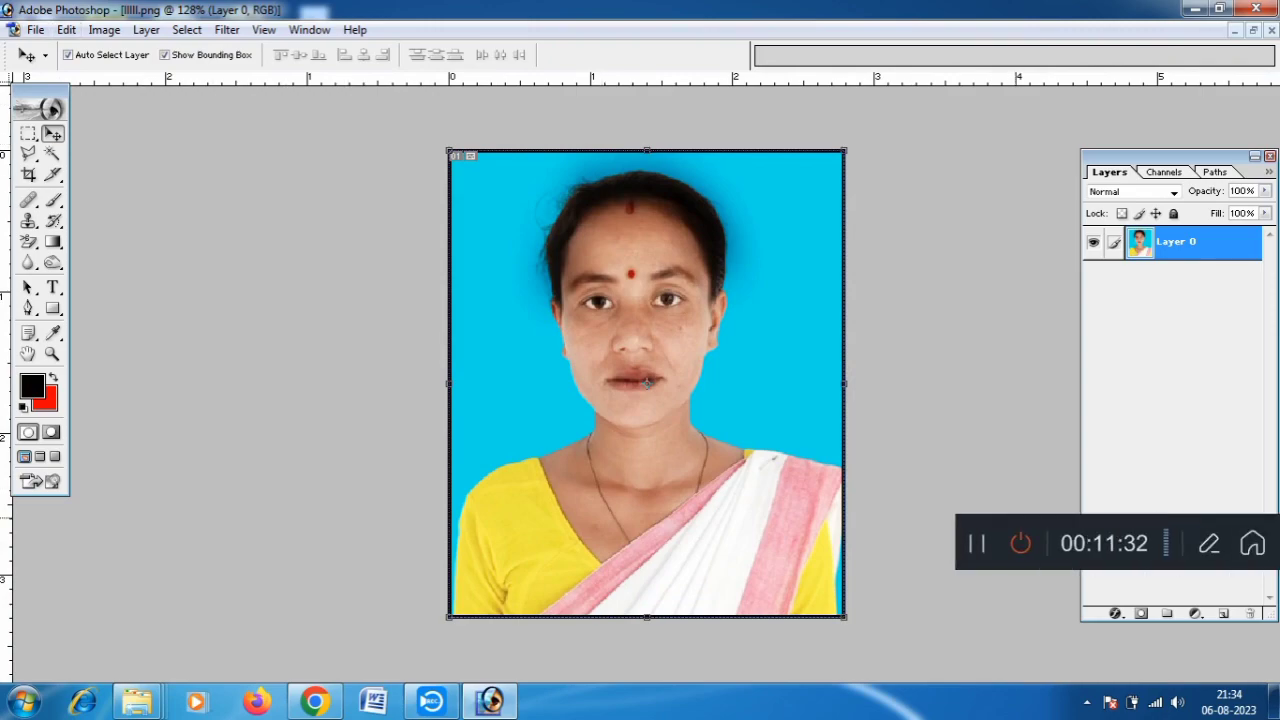
left_click(1209, 543)
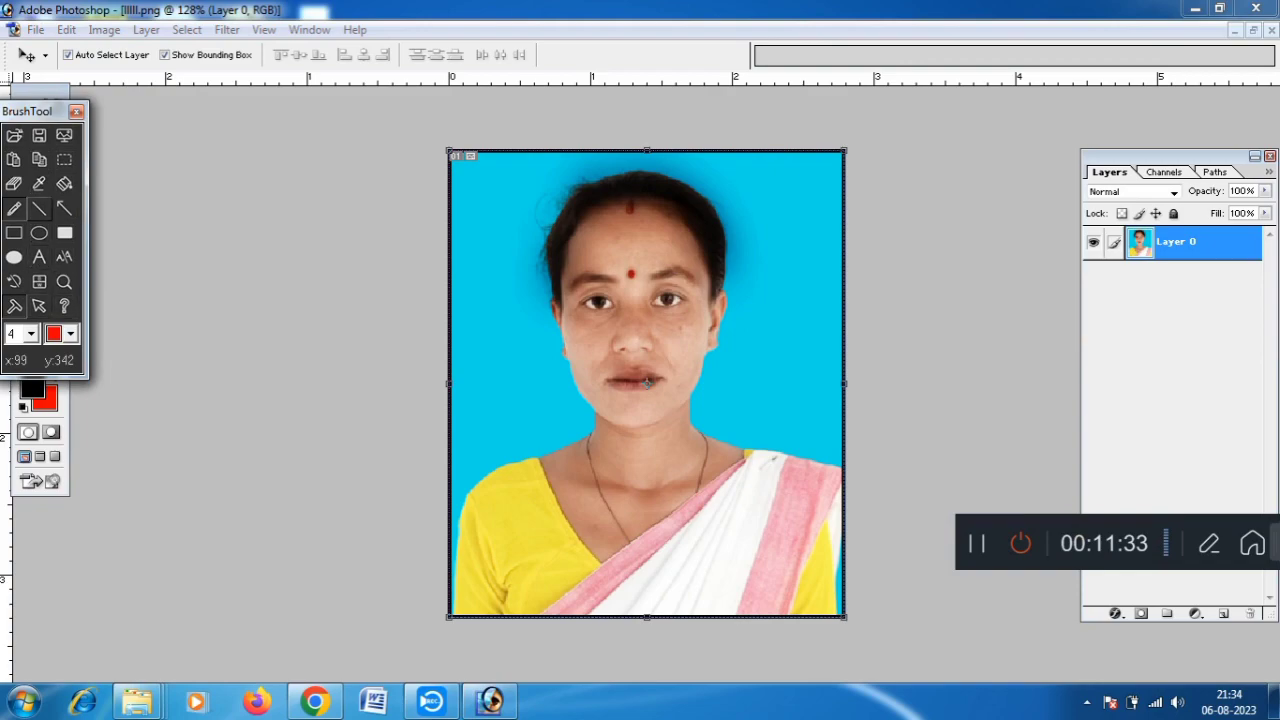
left_click(64, 208)
mouse_move(241, 274)
left_mouse_down()
mouse_move(86, 110)
mouse_move(40, 40)
left_mouse_up()
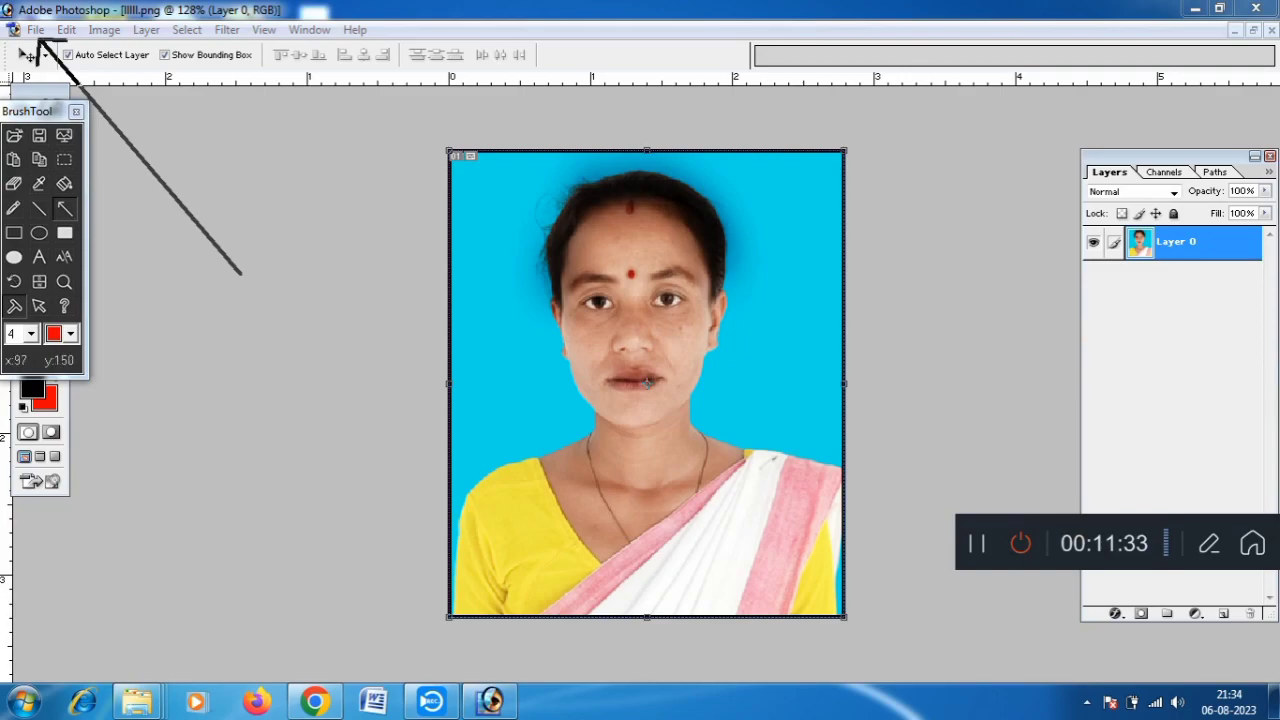
left_click(76, 111)
left_click(35, 29)
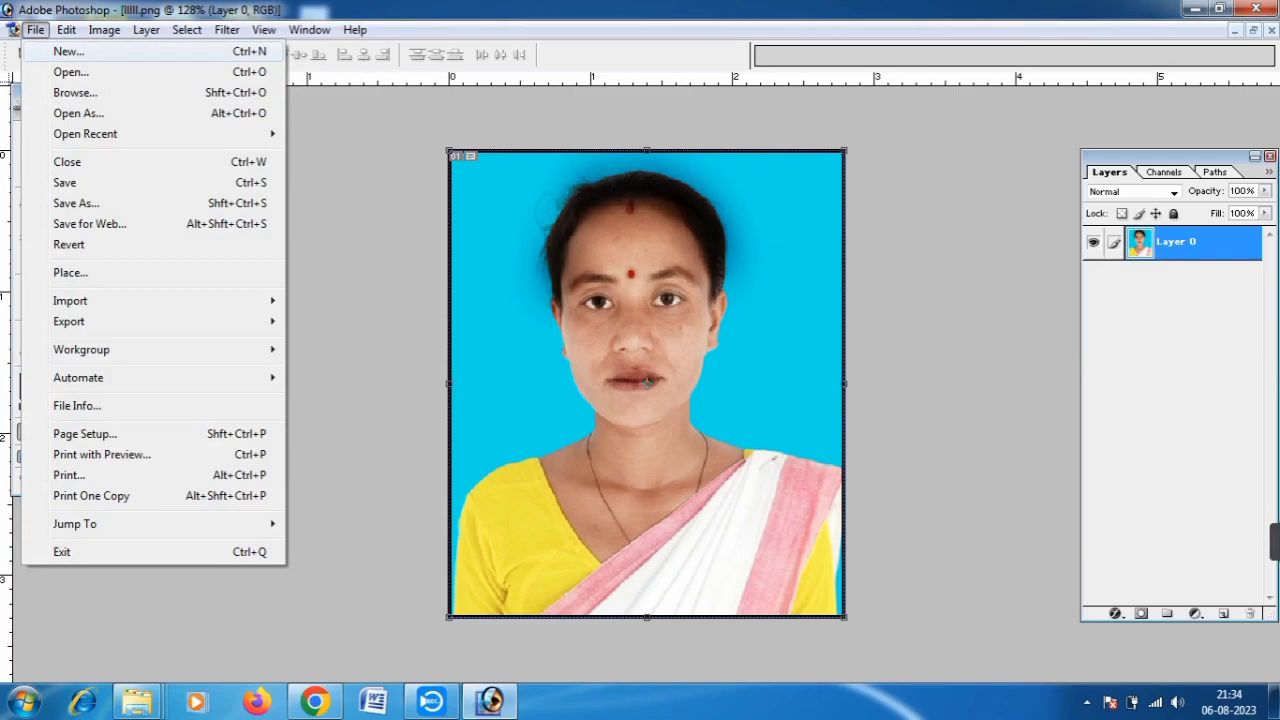
key("Escape")
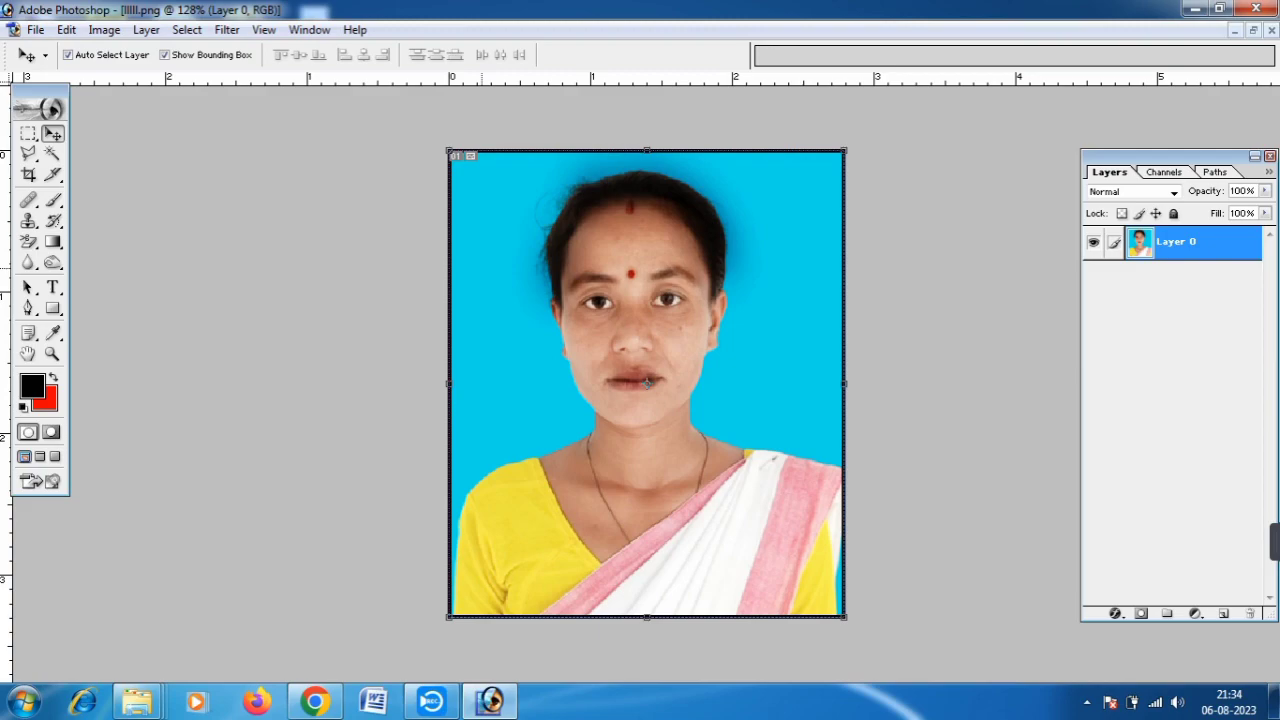
key("ctrl+n")
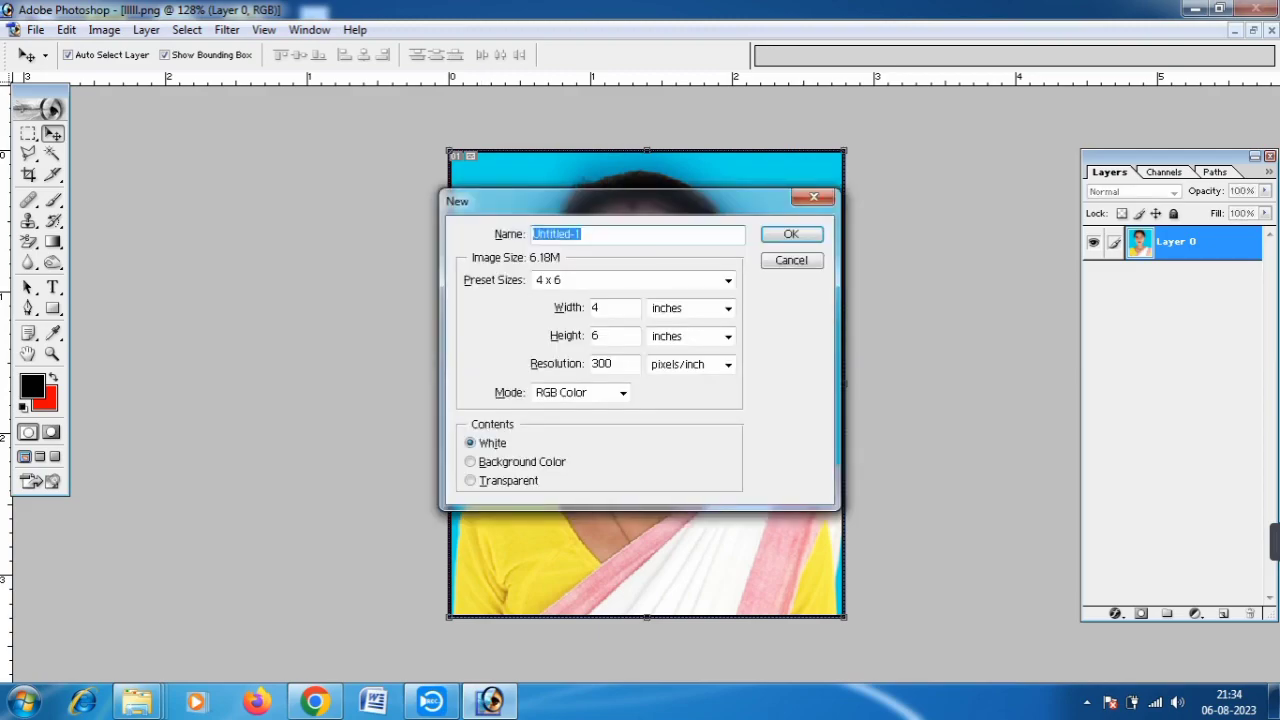
key("Escape")
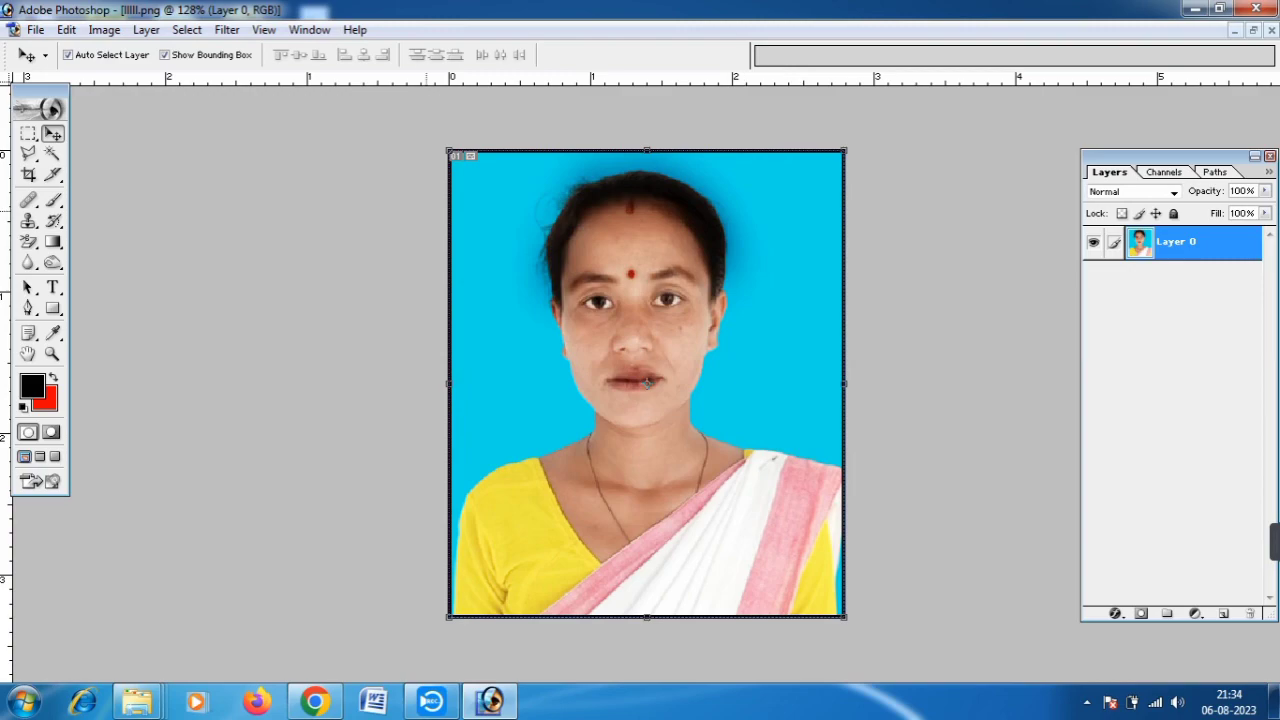
Step: Create a new white A4 document, 210 x 297 mm, at 300 pixels/inch in RGB Color mode
key("alt+f")
key("Down")
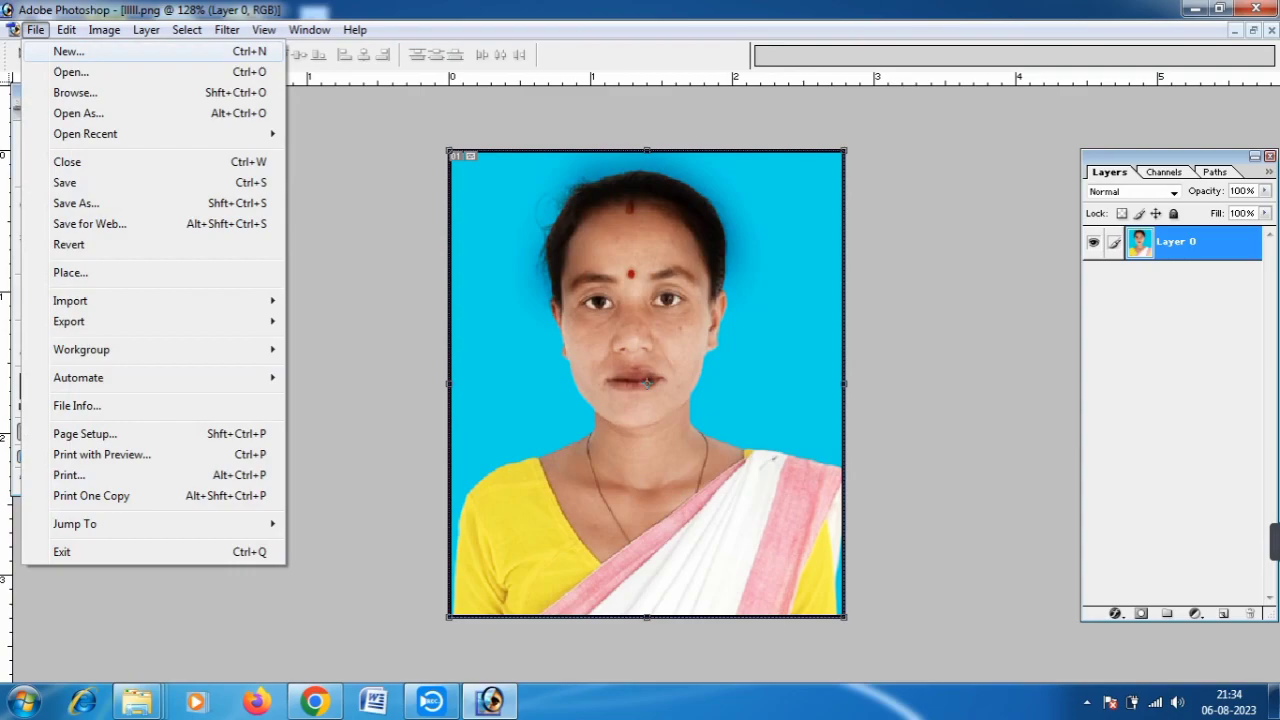
key("Return")
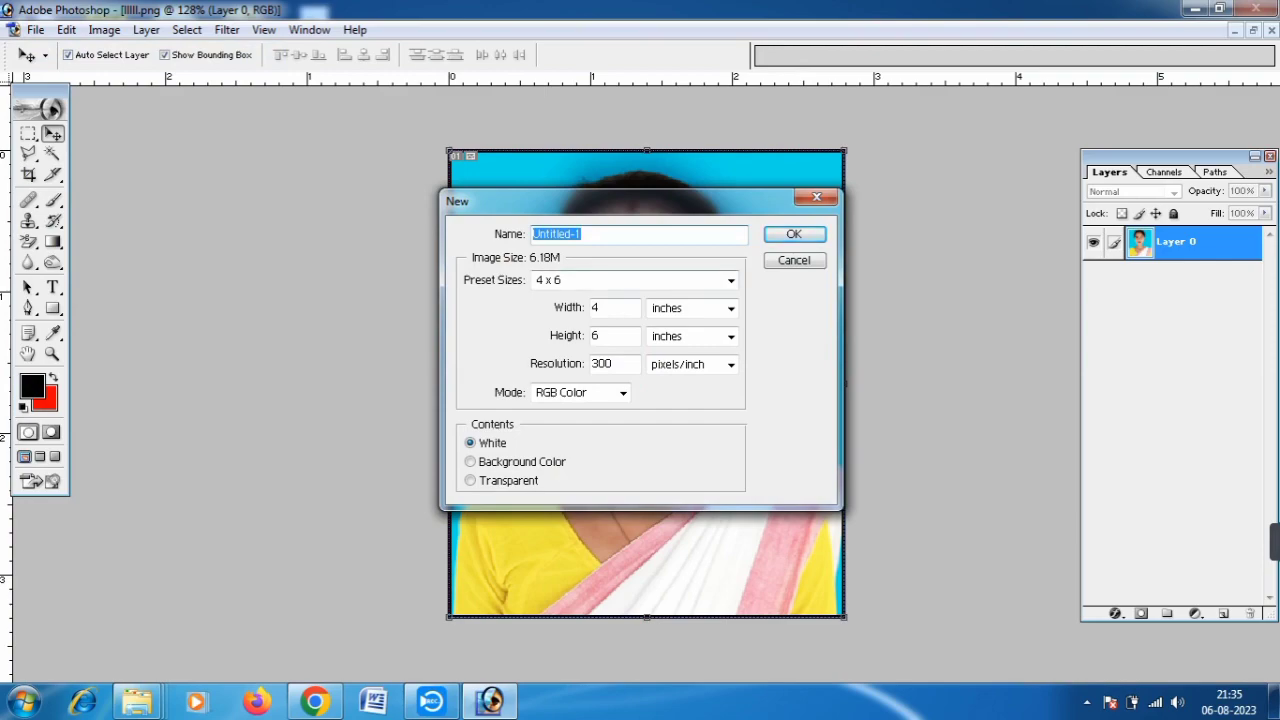
left_click(731, 280)
scroll(628, 226, "up", 1)
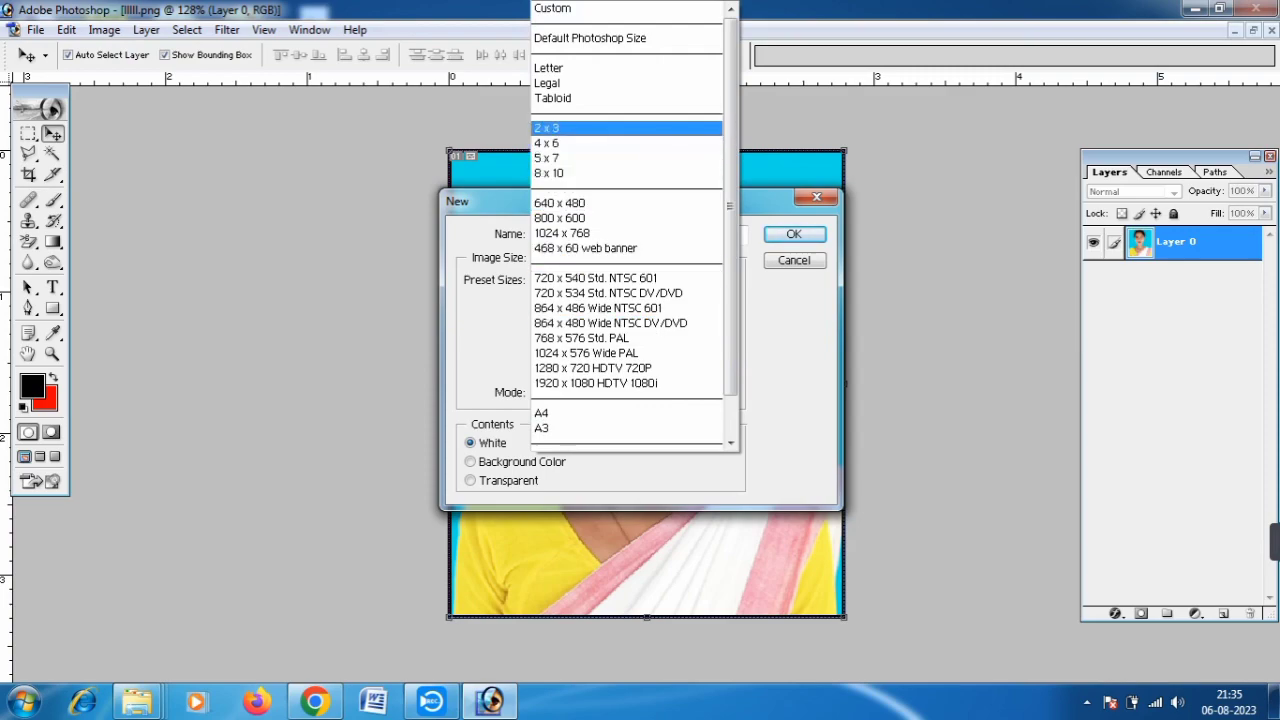
left_click(547, 143)
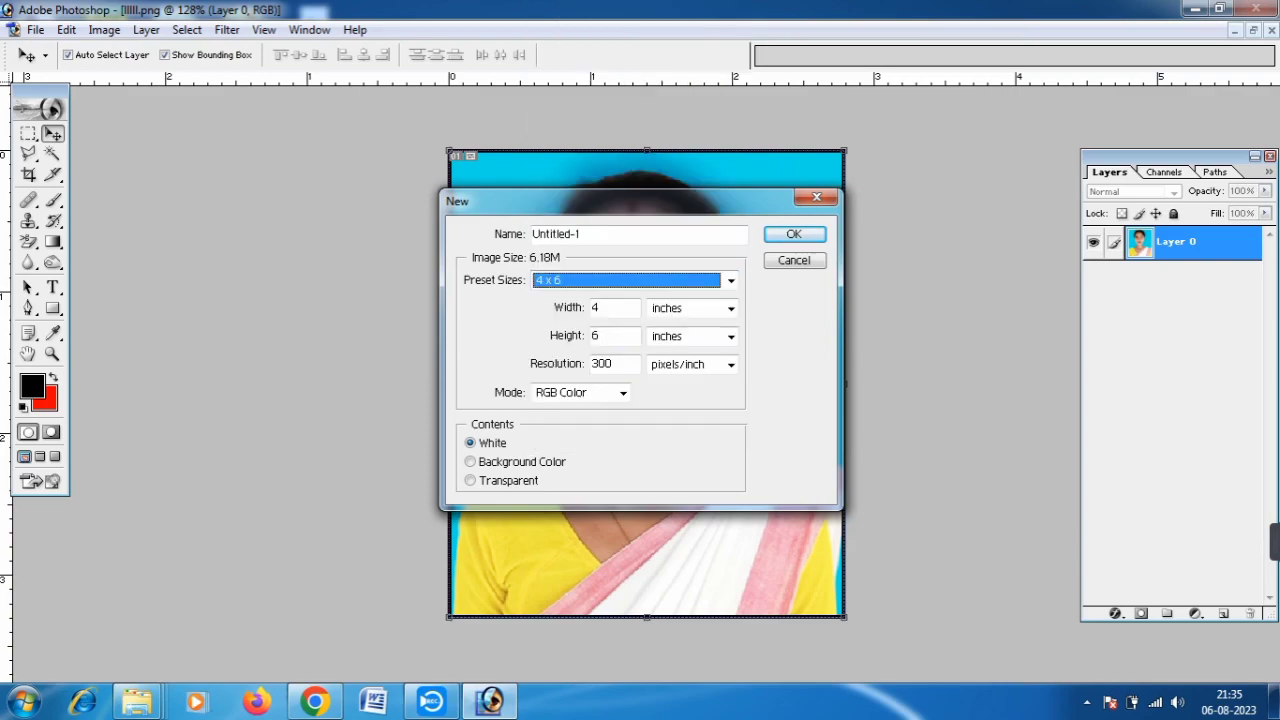
left_click(630, 280)
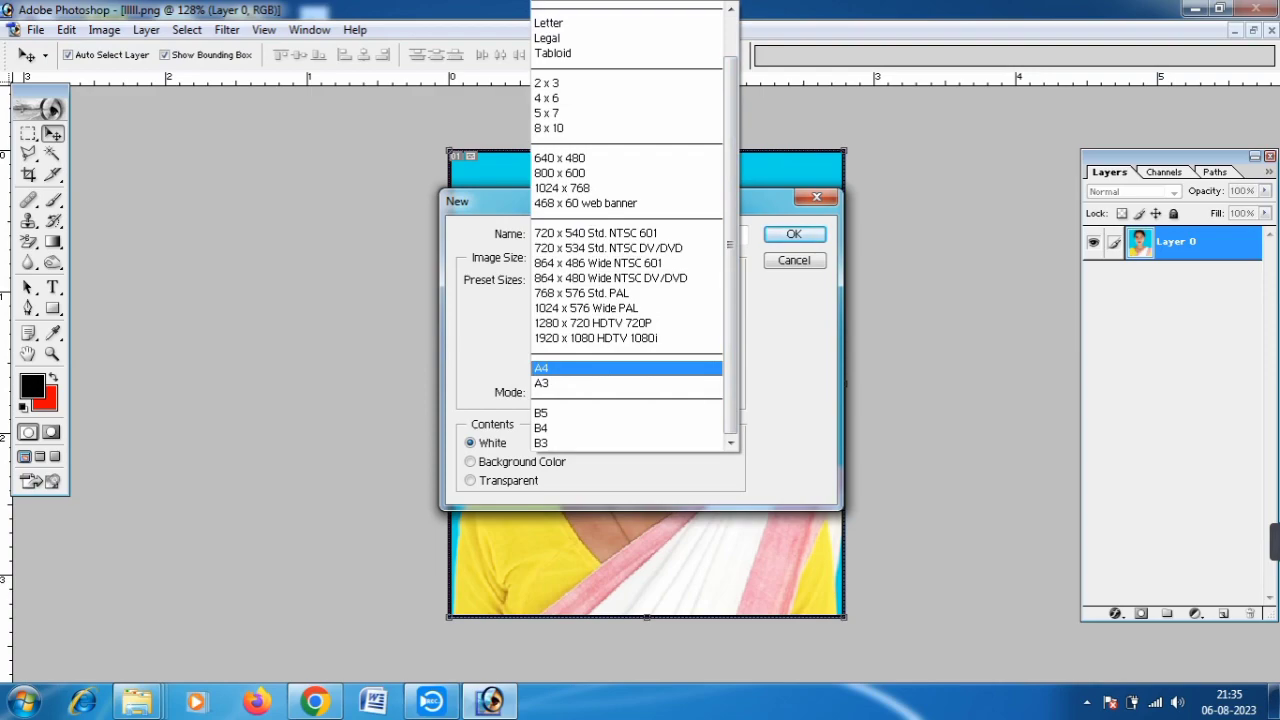
key("Return")
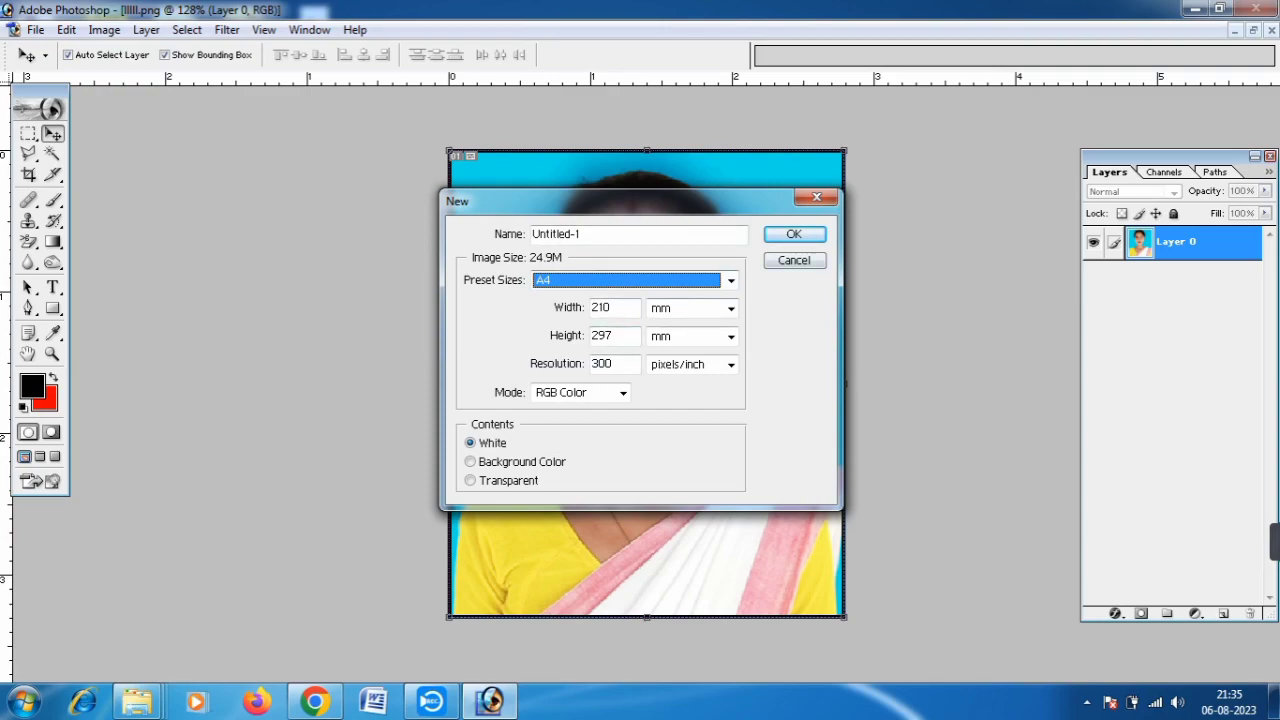
left_click(692, 280)
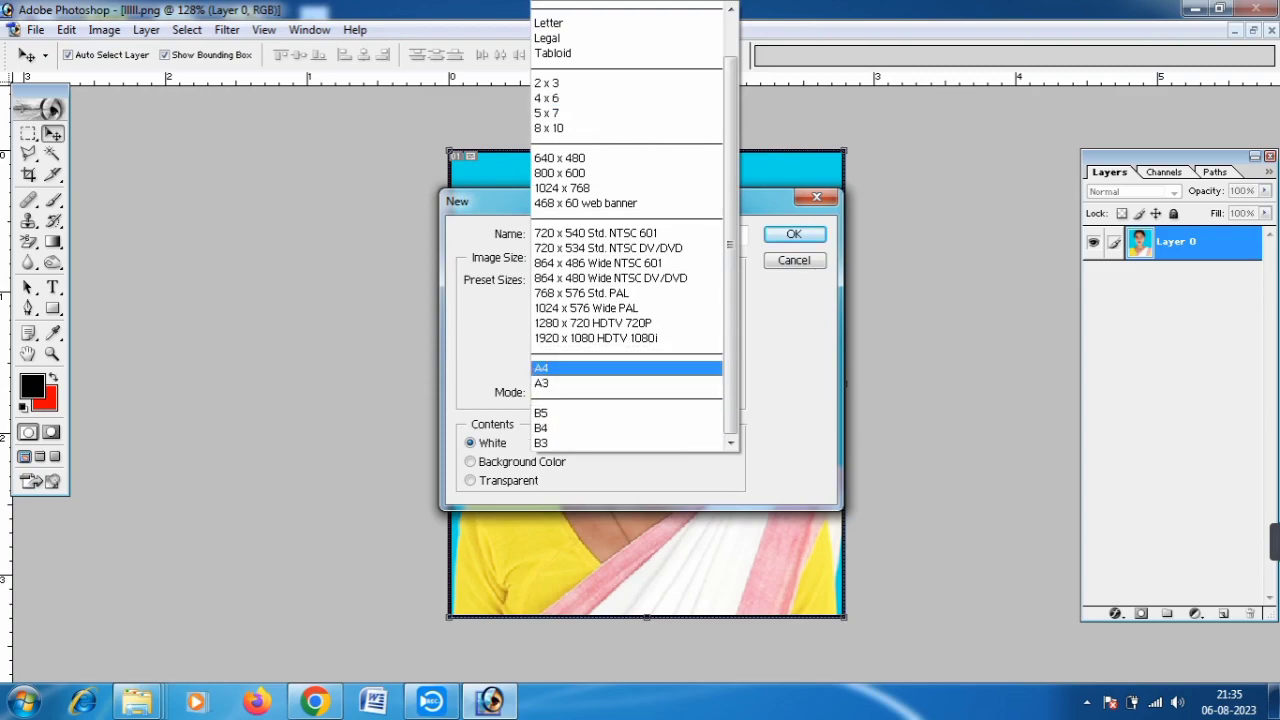
left_click(600, 368)
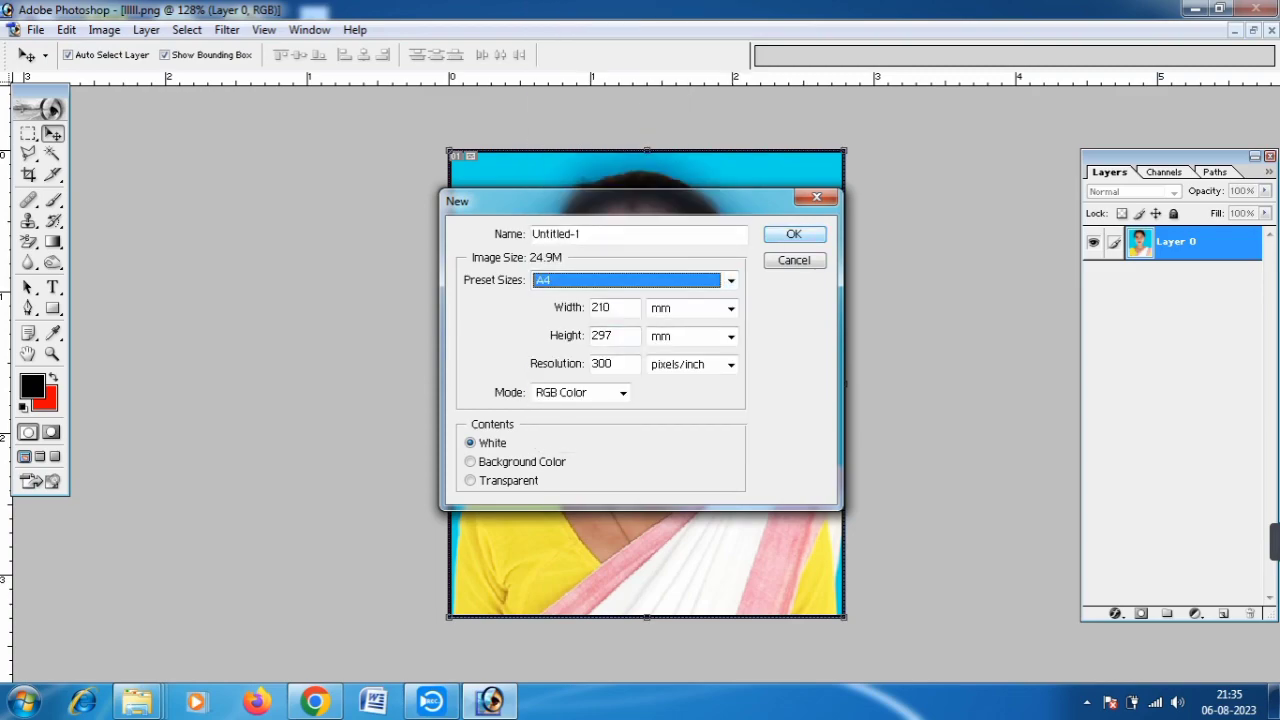
key("Return")
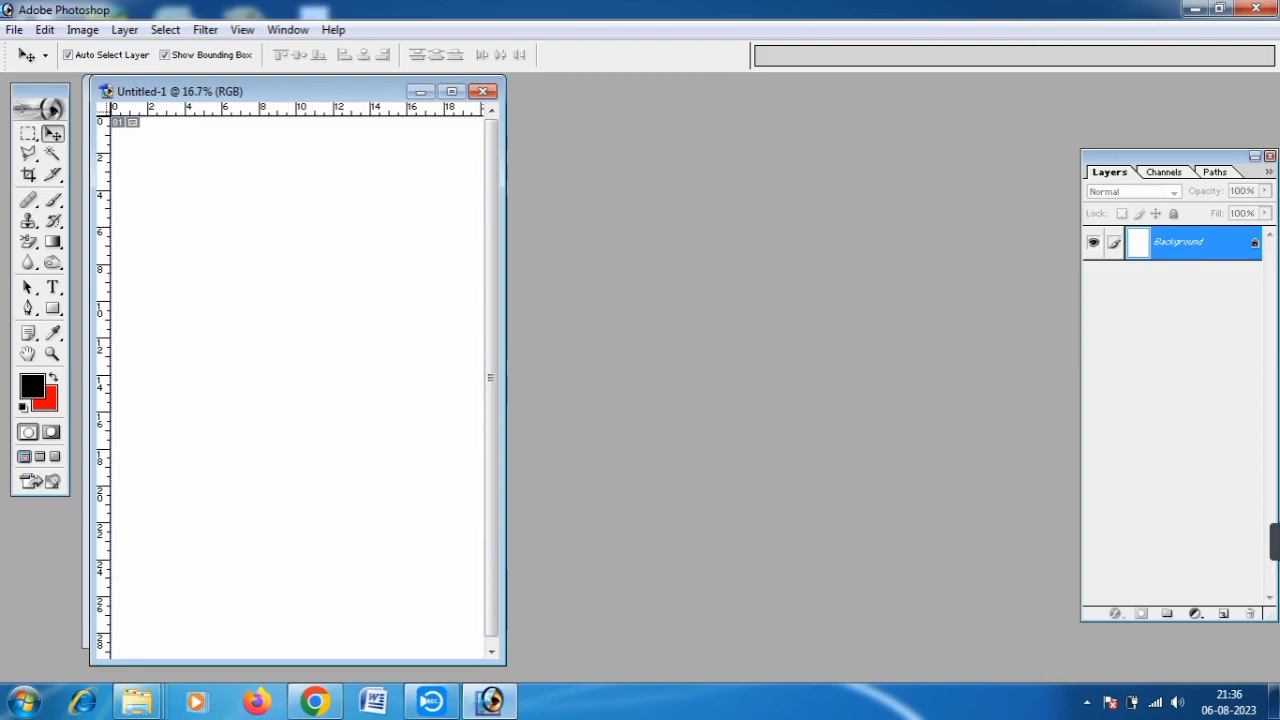
Step: Copy the bordered portrait into the new A4 document and position it in the upper part of the page
left_click_drag(296, 91, 715, 95)
left_click(258, 240)
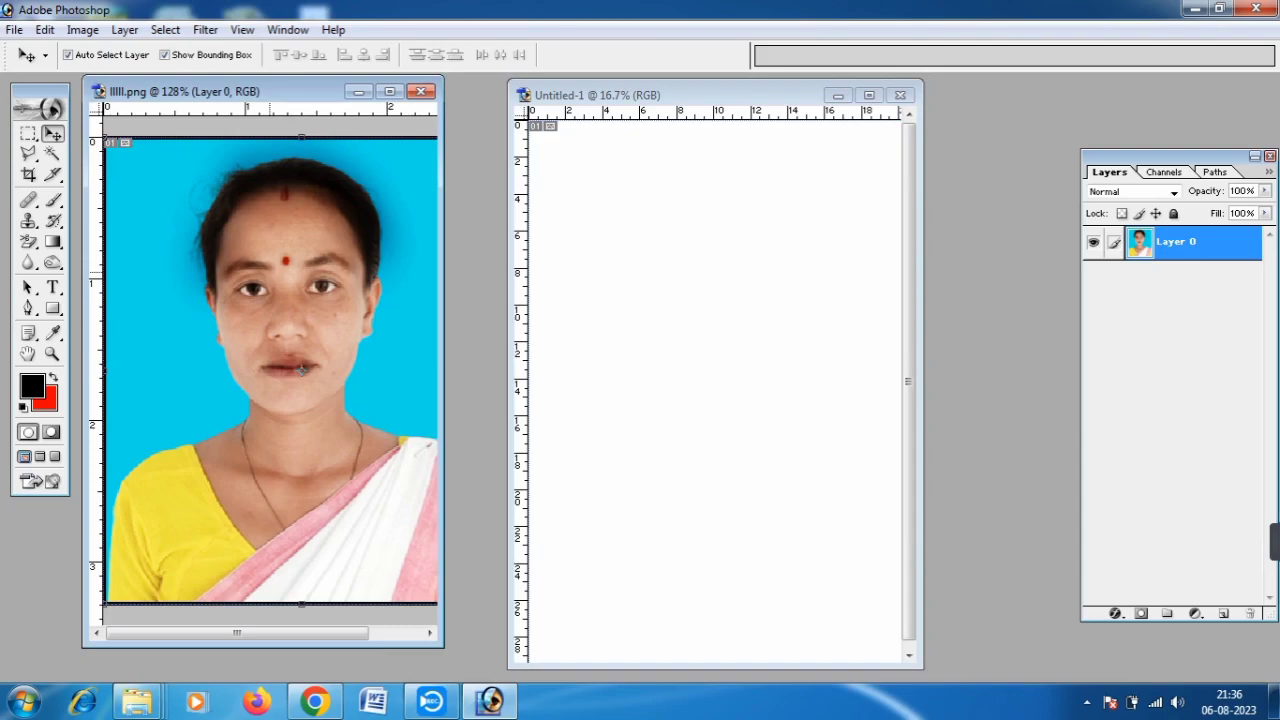
left_click_drag(290, 368, 597, 238)
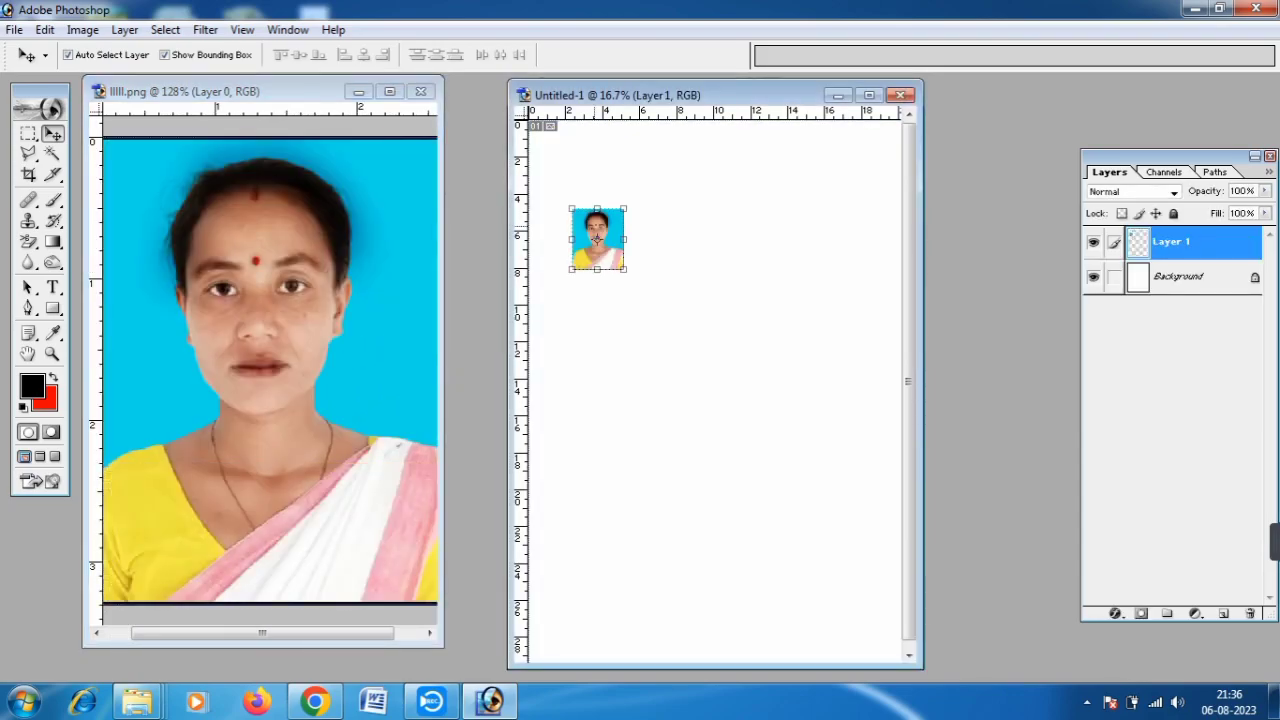
left_click_drag(597, 238, 597, 192)
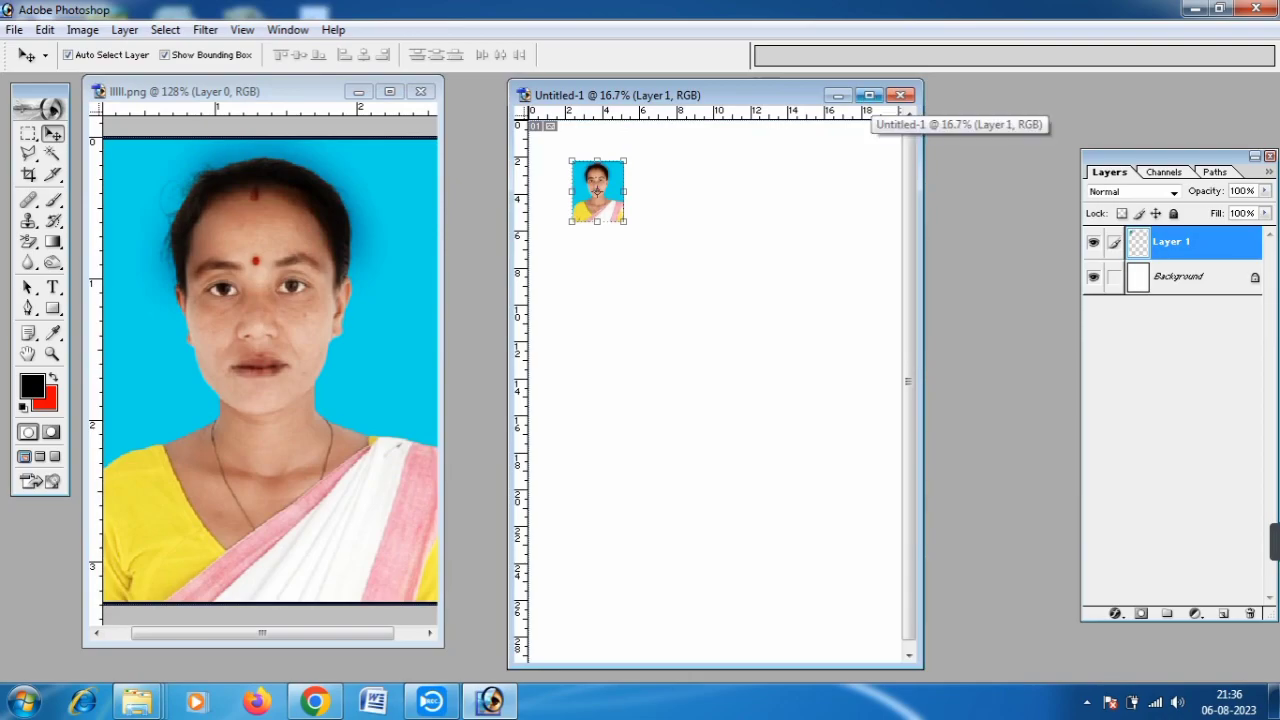
Step: Maximize the A4 document and move the photo into the page's upper-left corner, keeping a small margin
left_click(869, 95)
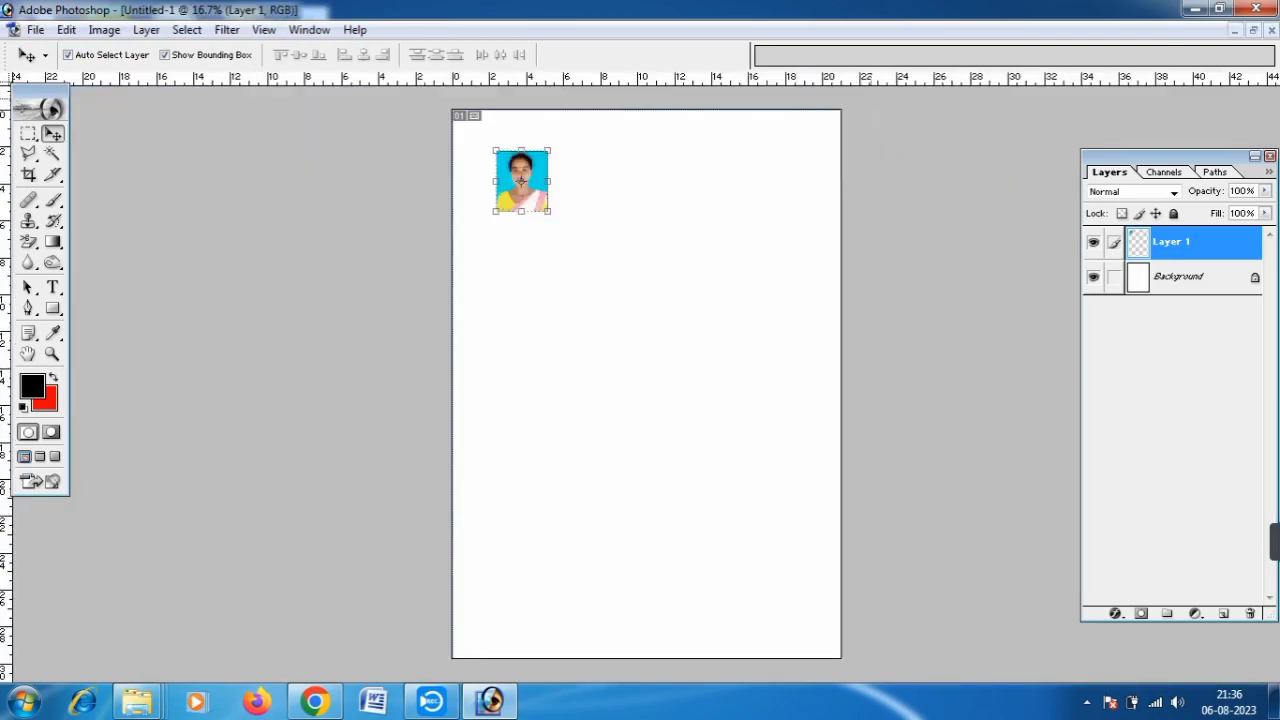
key("ctrl+0")
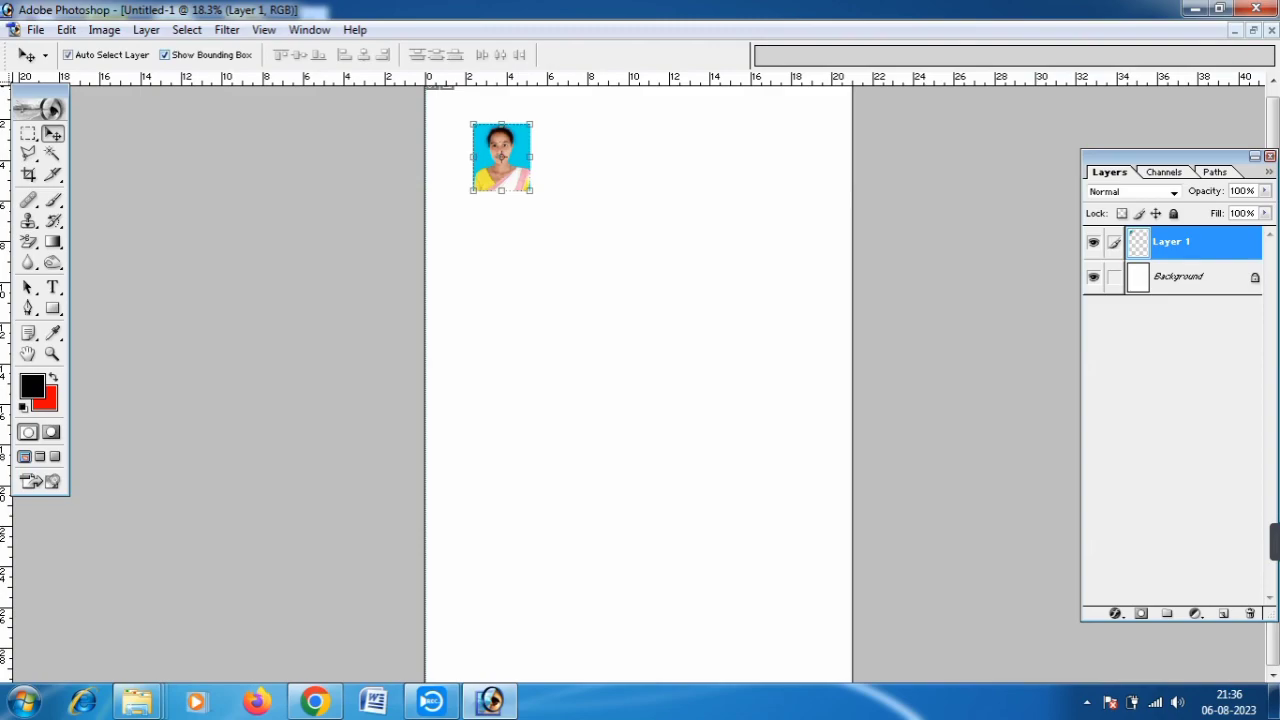
left_click(165, 55)
mouse_move(499, 163)
left_mouse_down()
mouse_move(517, 155)
mouse_move(485, 142)
mouse_move(488, 164)
mouse_move(491, 153)
left_mouse_up()
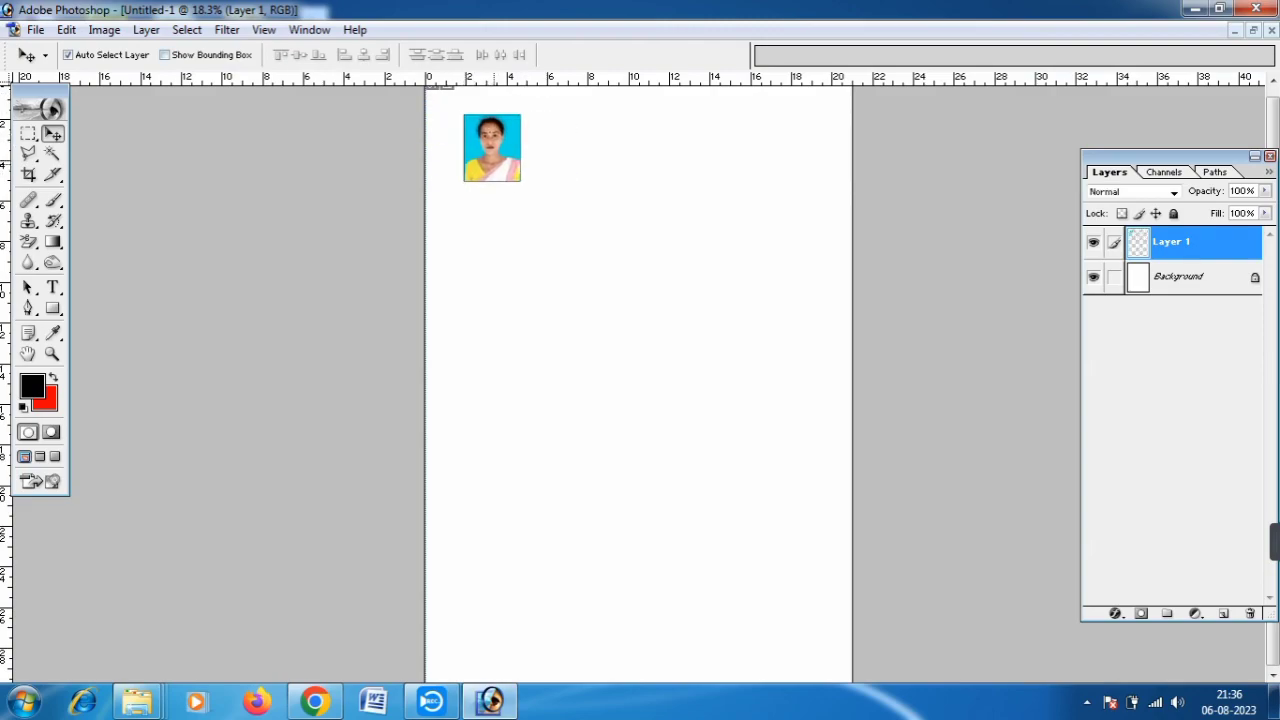
left_click(164, 55)
left_click_drag(491, 147, 462, 124)
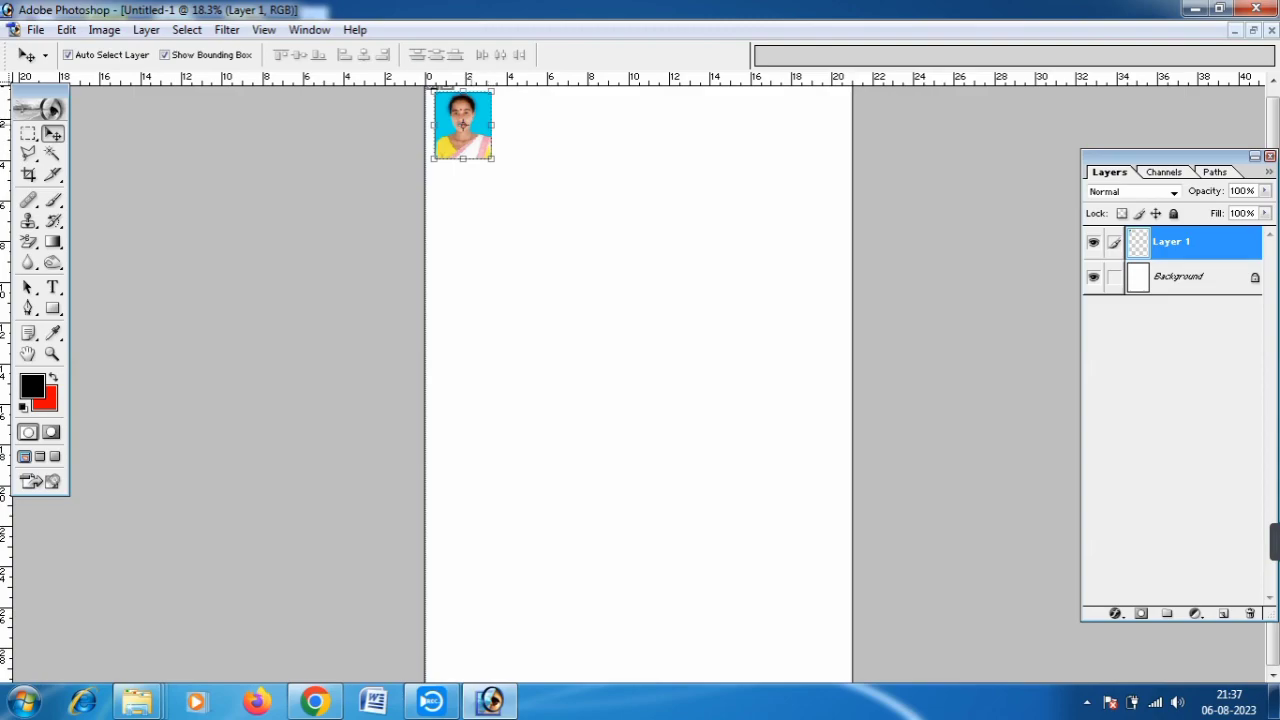
Step: Duplicate the photo across the page to form an evenly spaced row of six along the top edge
left_click_drag(462, 124, 530, 125)
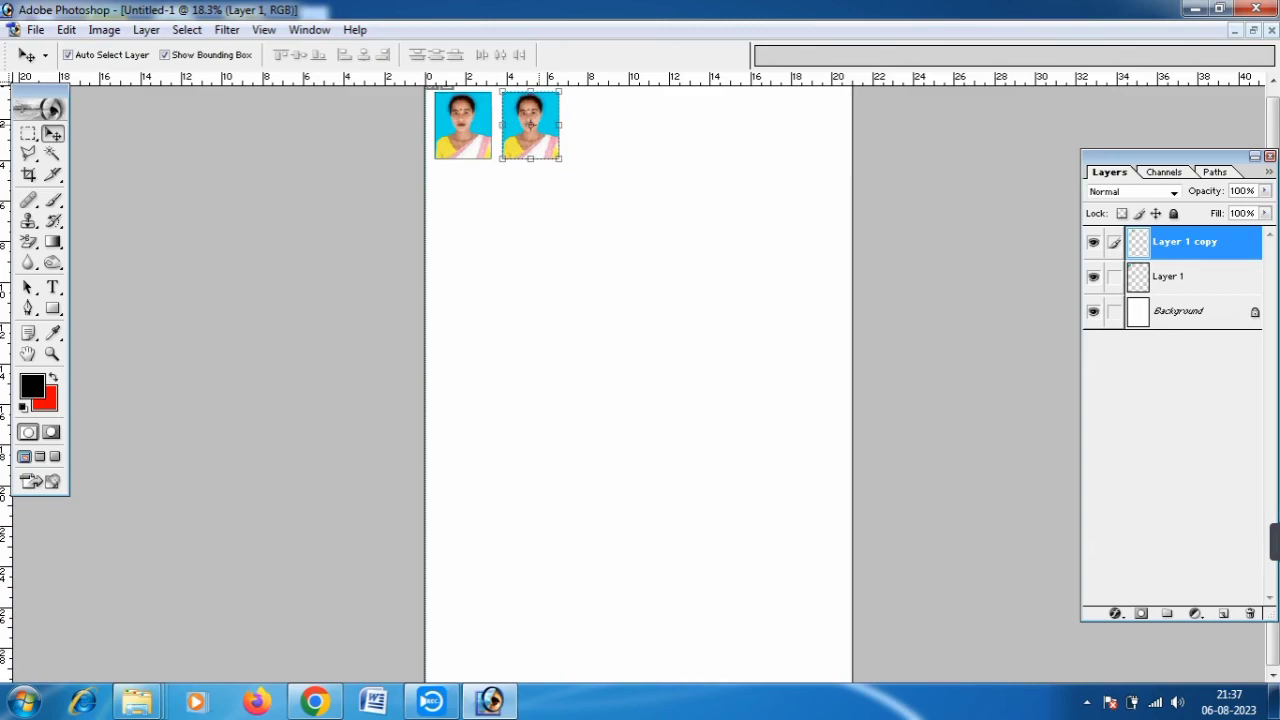
left_click_drag(530, 125, 806, 124)
left_click(784, 197)
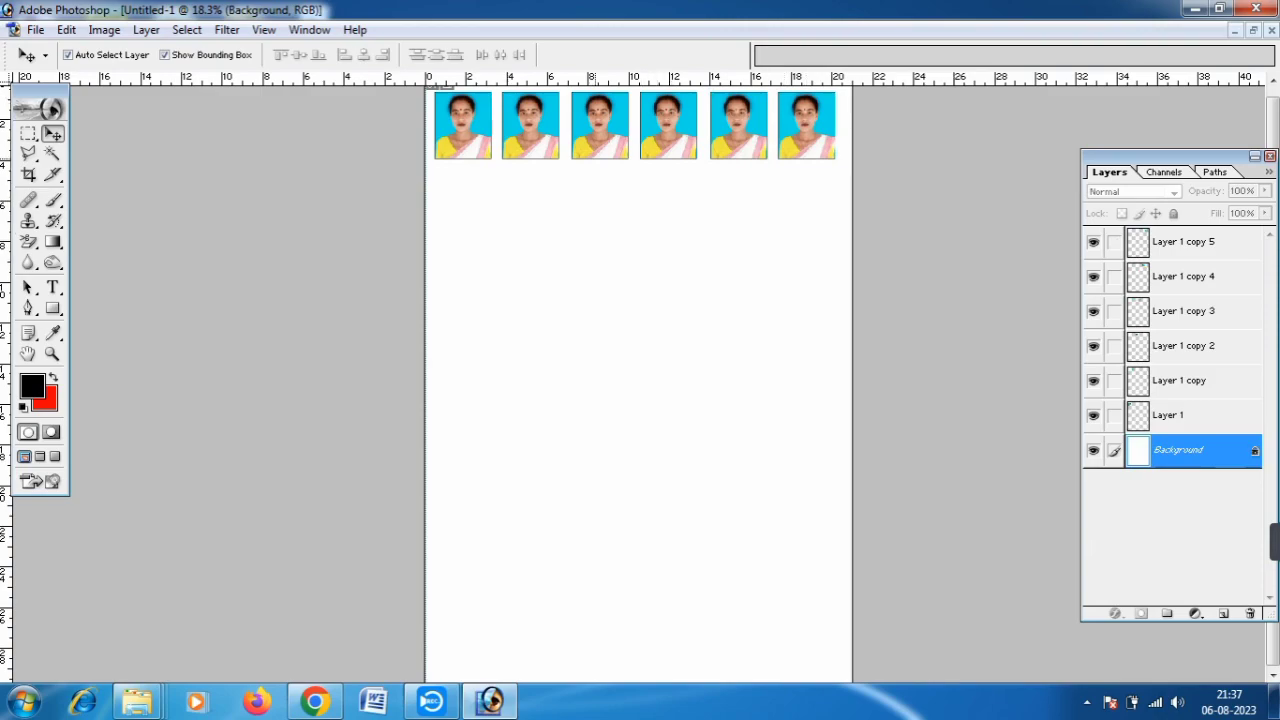
Step: Link the six photo layers and the Background to the third photo's layer
left_click_drag(437, 88, 439, 92)
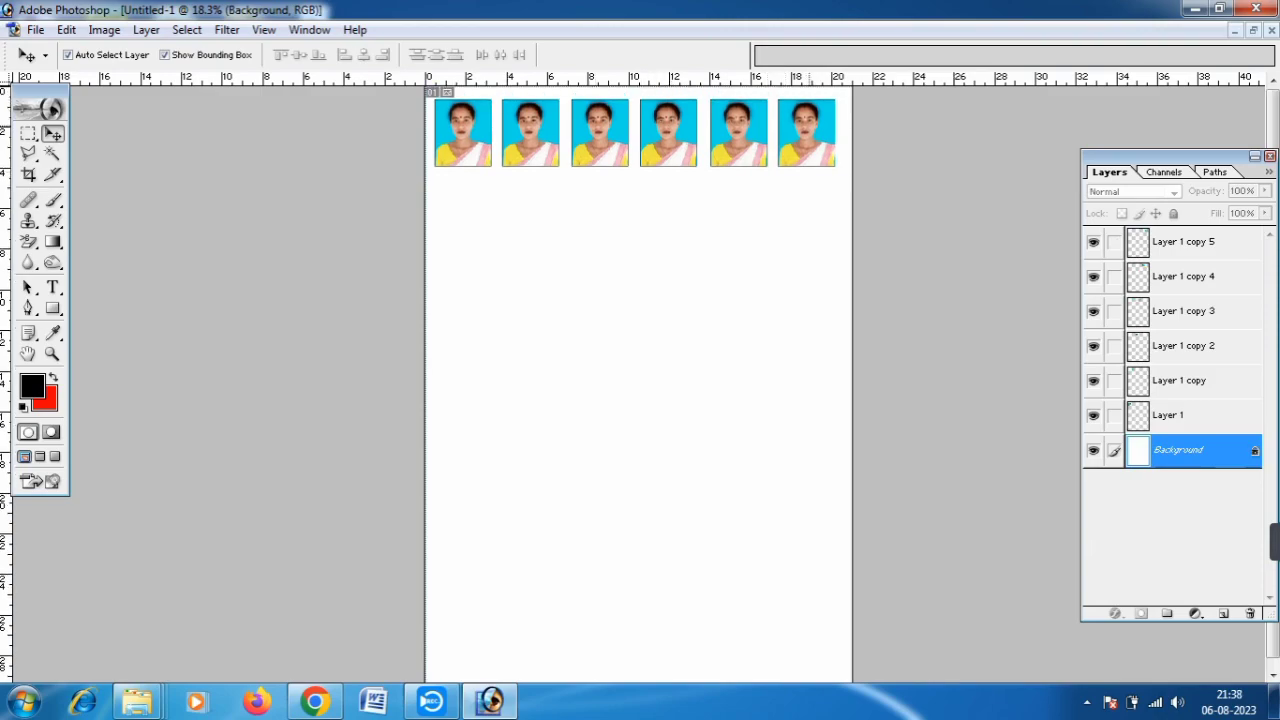
left_click(599, 128)
left_click(563, 132, "shift")
left_click(1114, 415)
left_click(1114, 311)
left_click(1114, 276)
left_click(1114, 241)
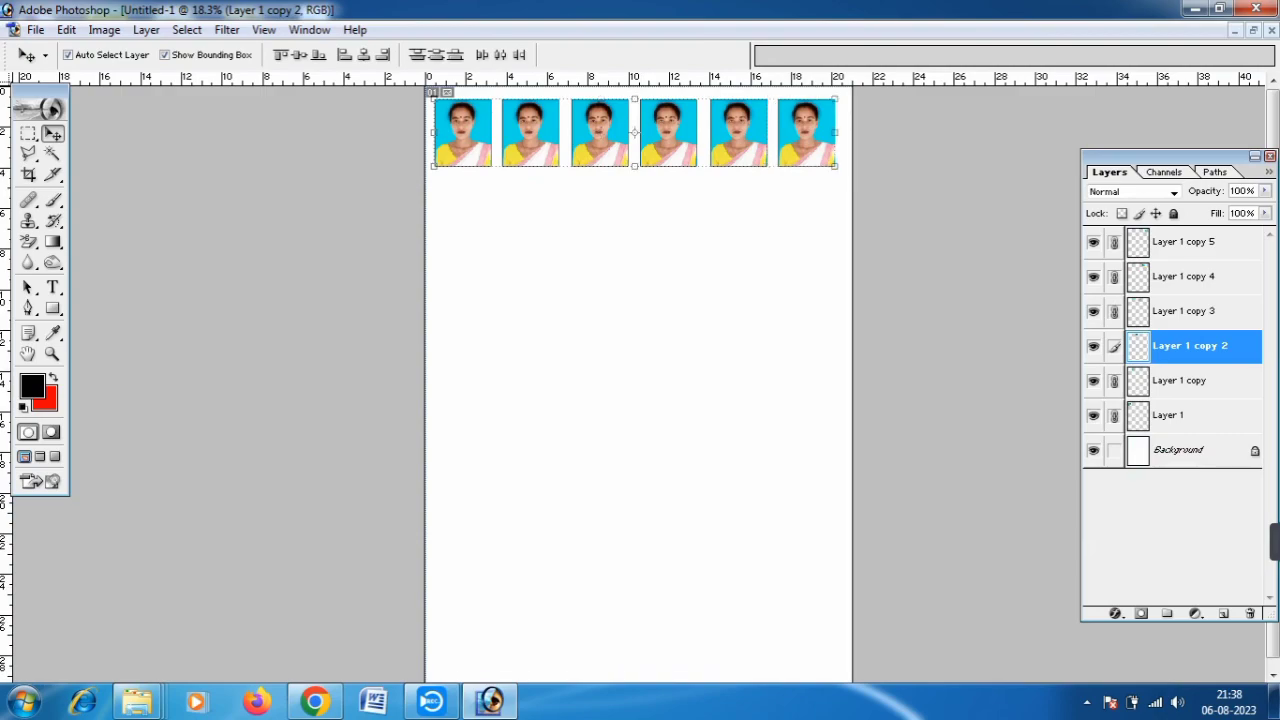
scroll(1114, 345, "down", 1)
left_click(1114, 450)
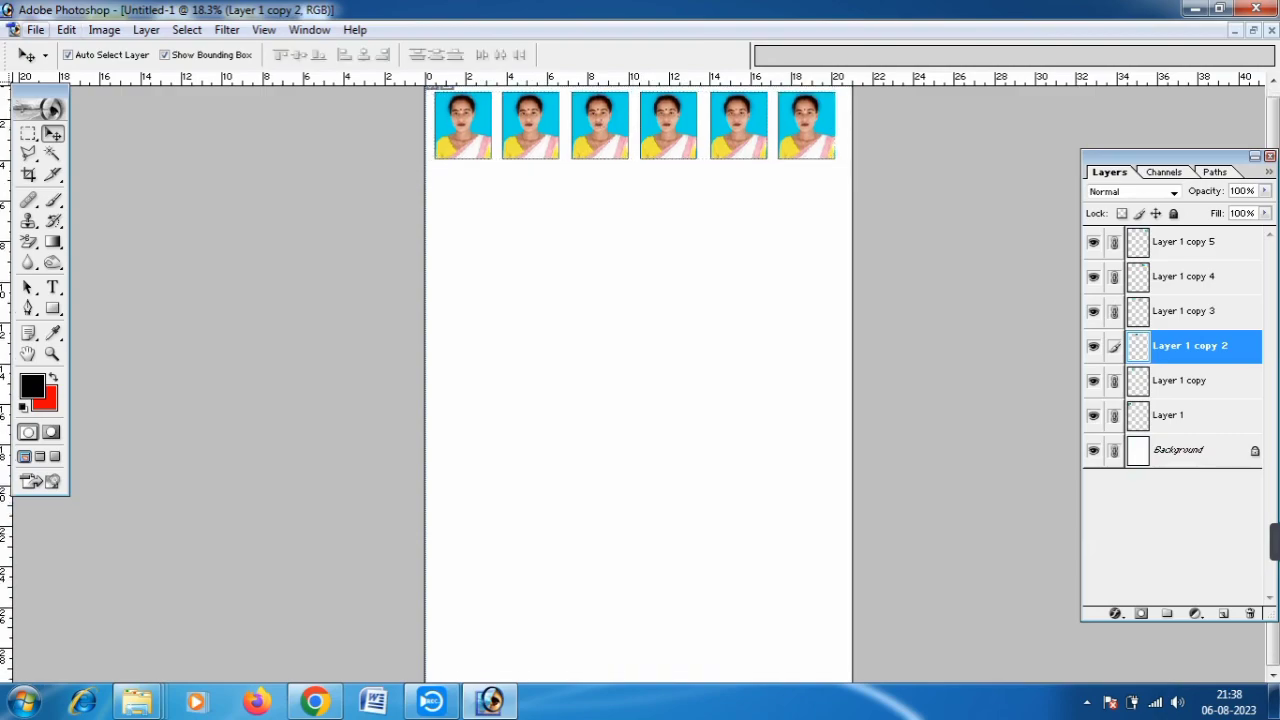
Step: Merge the linked photo layers with the Background into a single layer
key("alt")
key("e")
key("Right")
key("Right")
key("Down")
key("Down")
key("Down")
key("Down")
key("Down")
key("Down")
key("Down")
key("Down")
key("Down")
key("Down")
key("Down")
key("Down")
key("Down")
key("Down")
key("Down")
key("Down")
key("Down")
key("Down")
key("Down")
key("Down")
key("Return")
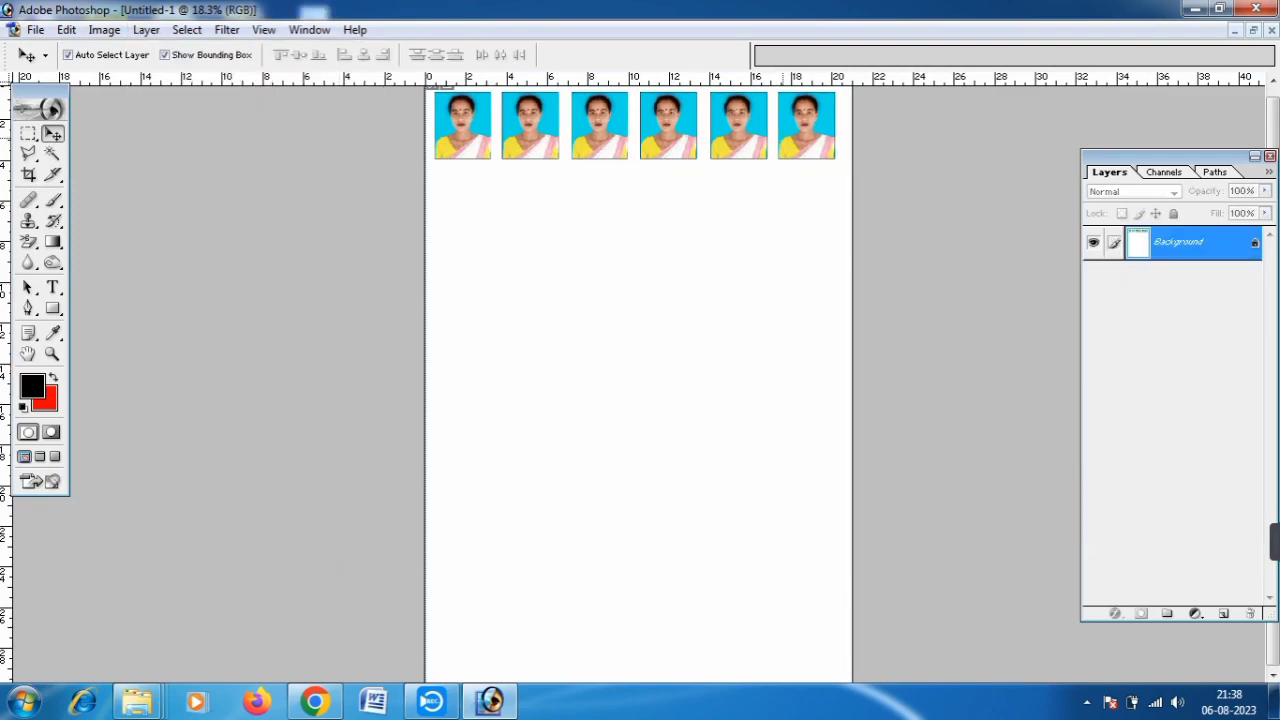
Step: Try to move and duplicate the merged photo row, and undo back to the separate photo layers
key("Right")
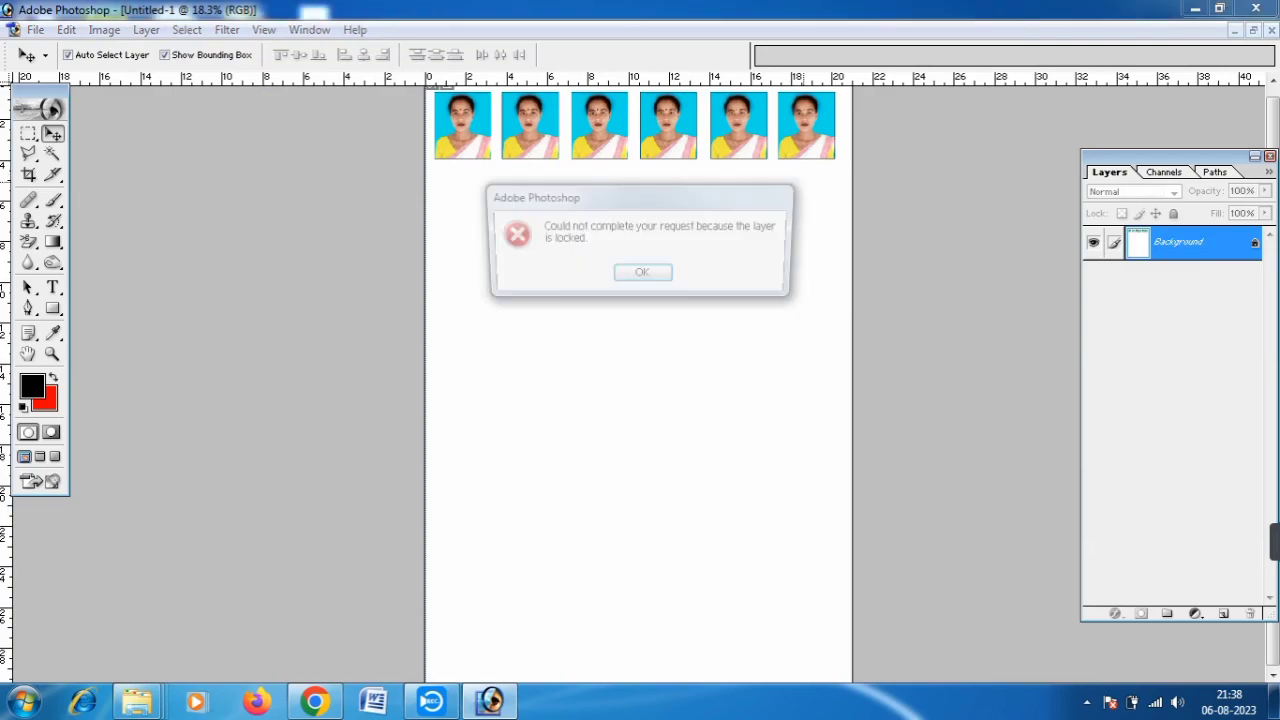
key("Return")
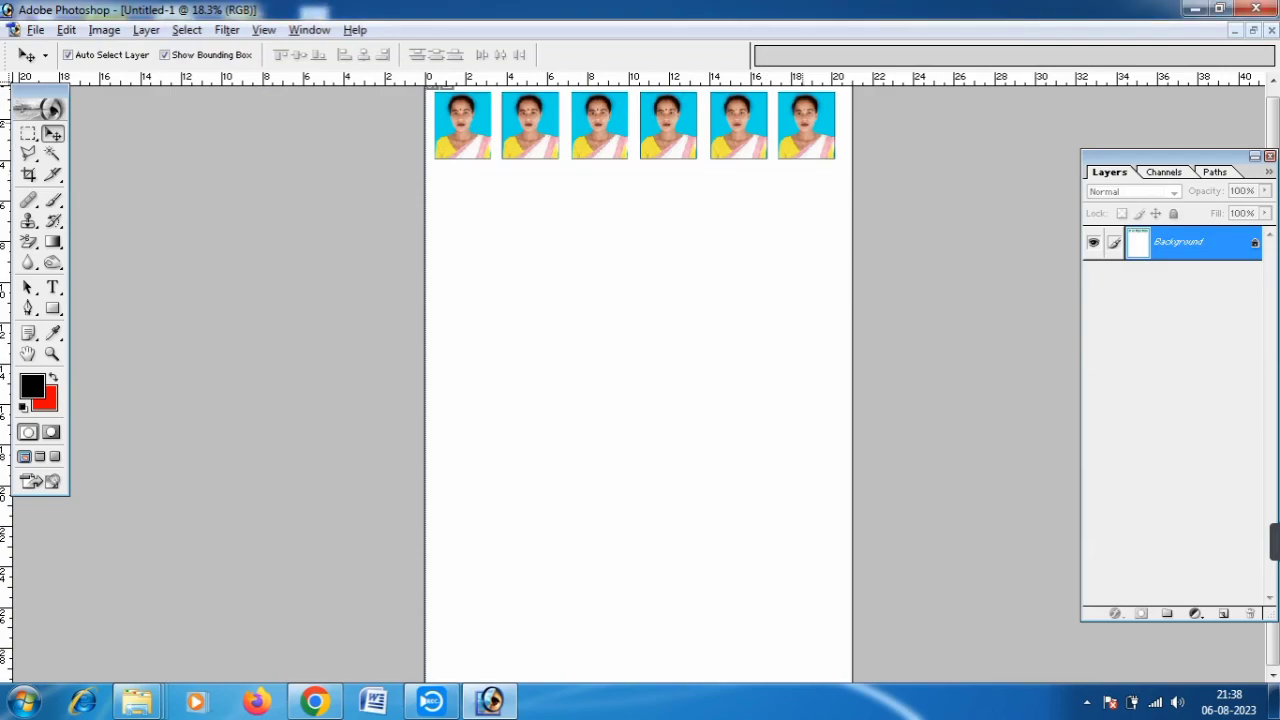
mouse_move(802, 122)
left_mouse_down()
mouse_move(802, 168)
mouse_move(815, 130)
left_mouse_up()
key("ctrl+j")
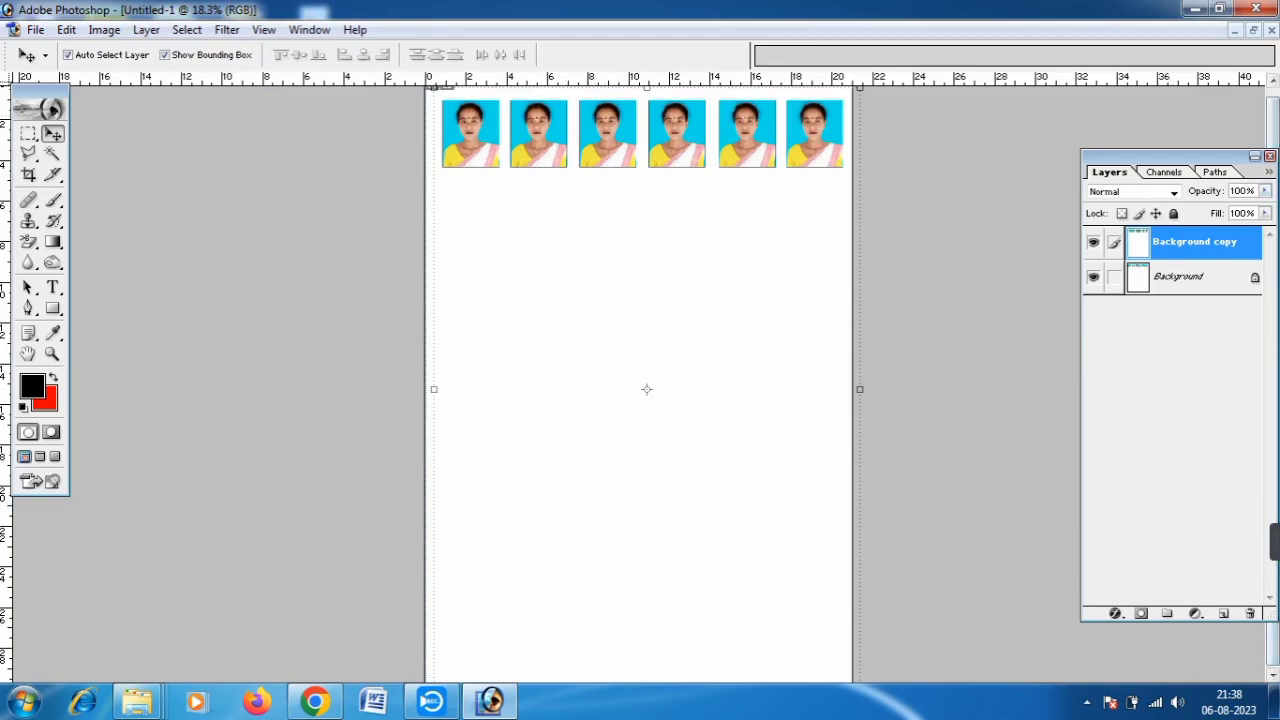
key("ctrl+z")
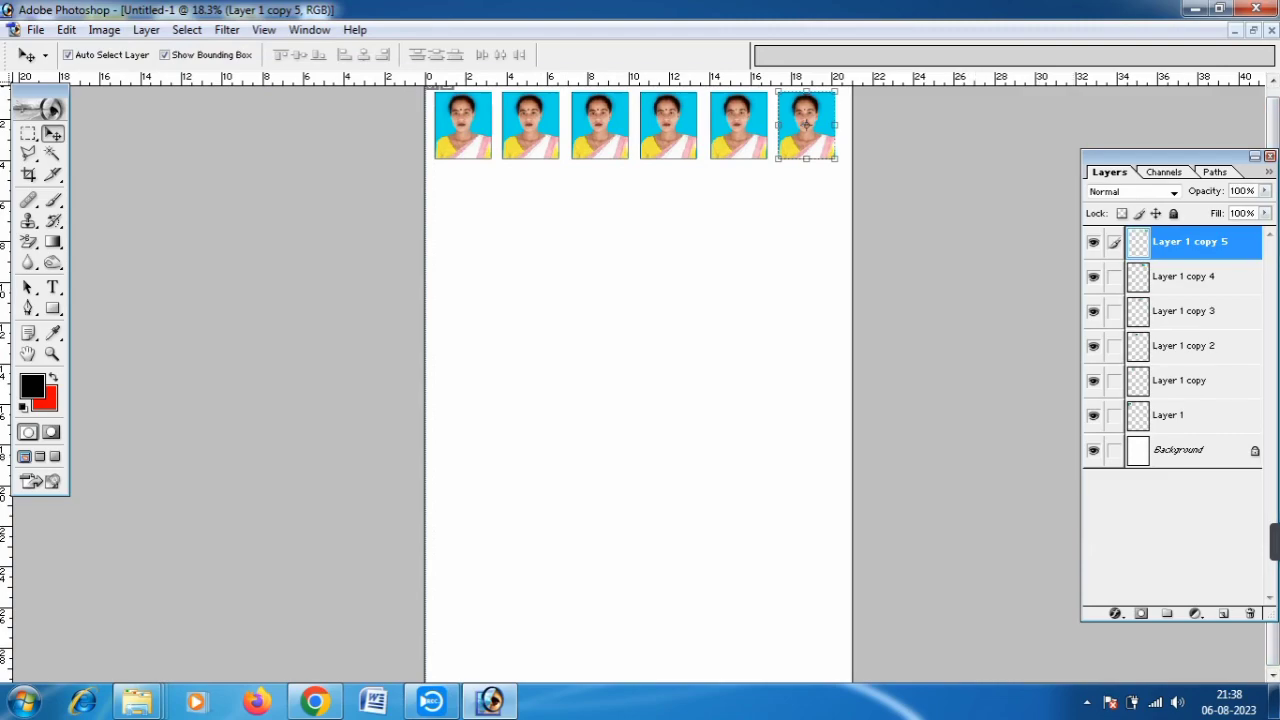
Step: Link the other photo layers and the Background to the sixth photo's layer and merge them with Merge Linked
left_click(1114, 415)
left_click(1114, 381)
left_click(1114, 346)
left_click(1114, 311)
left_click(1114, 276)
key("shift+Down")
key("shift+Down")
key("shift+Down")
key("shift+Down")
key("shift+Down")
key("shift+Down")
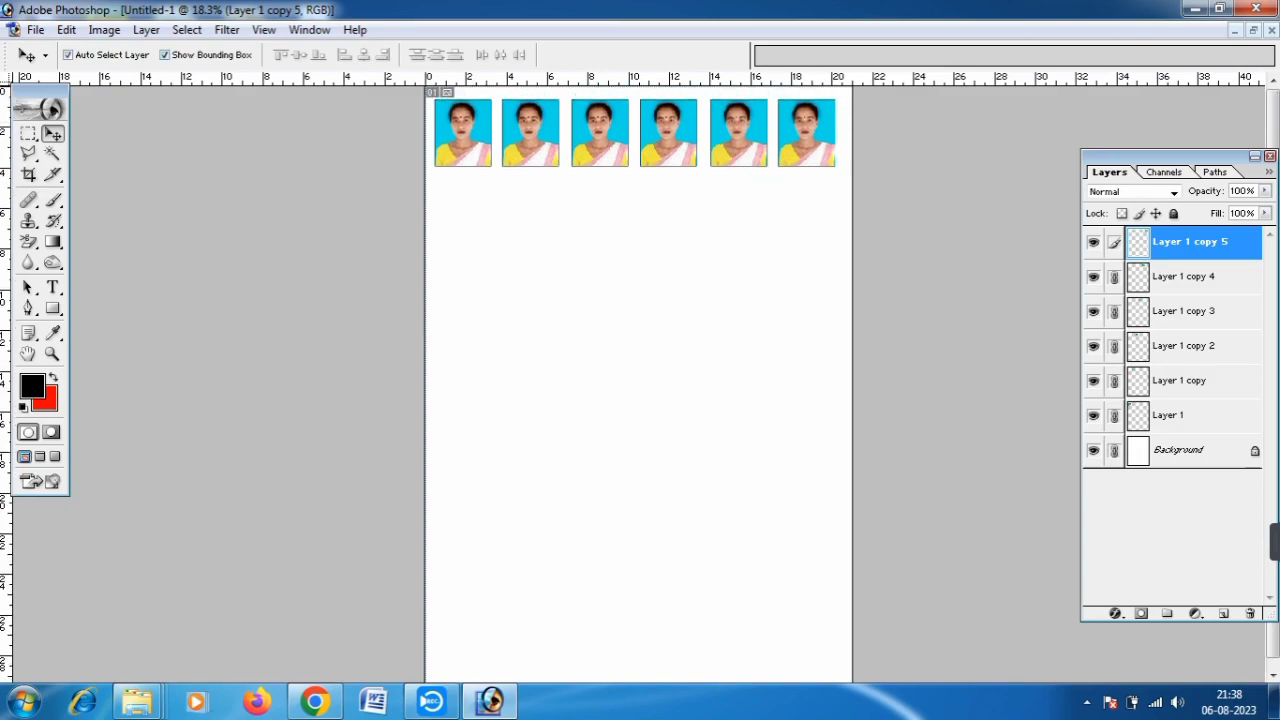
left_click(146, 29)
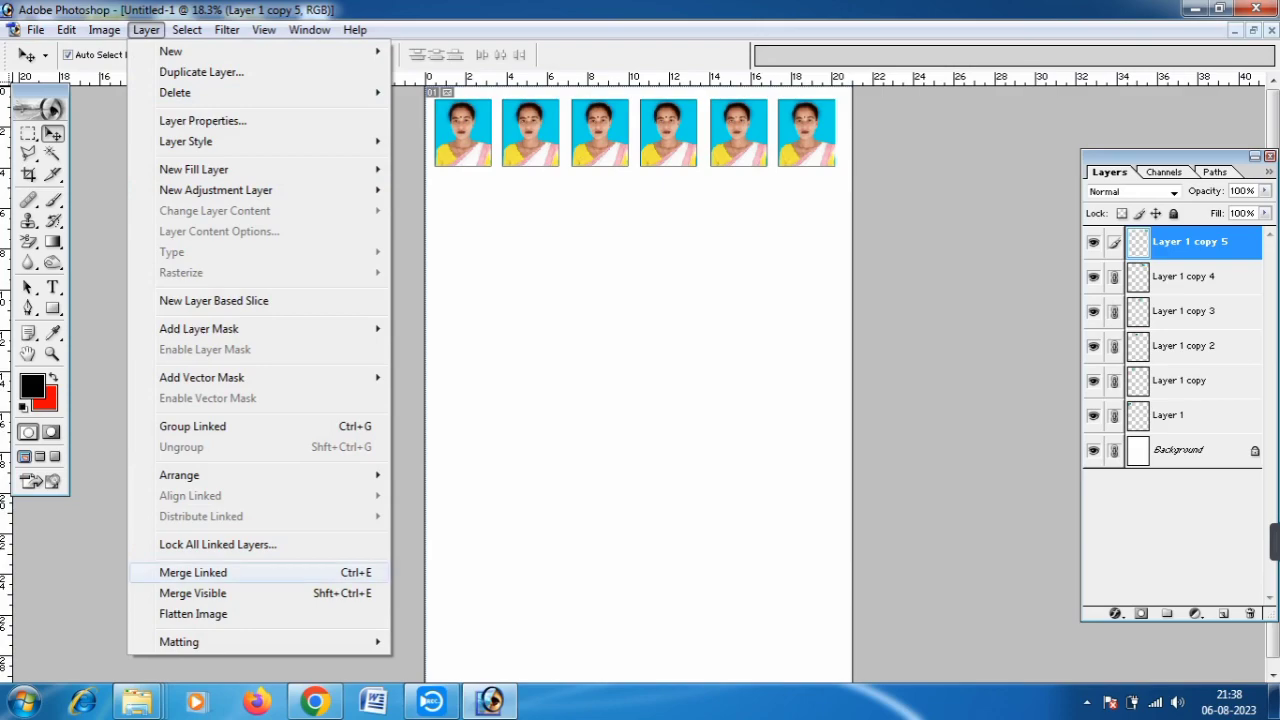
left_click(193, 572)
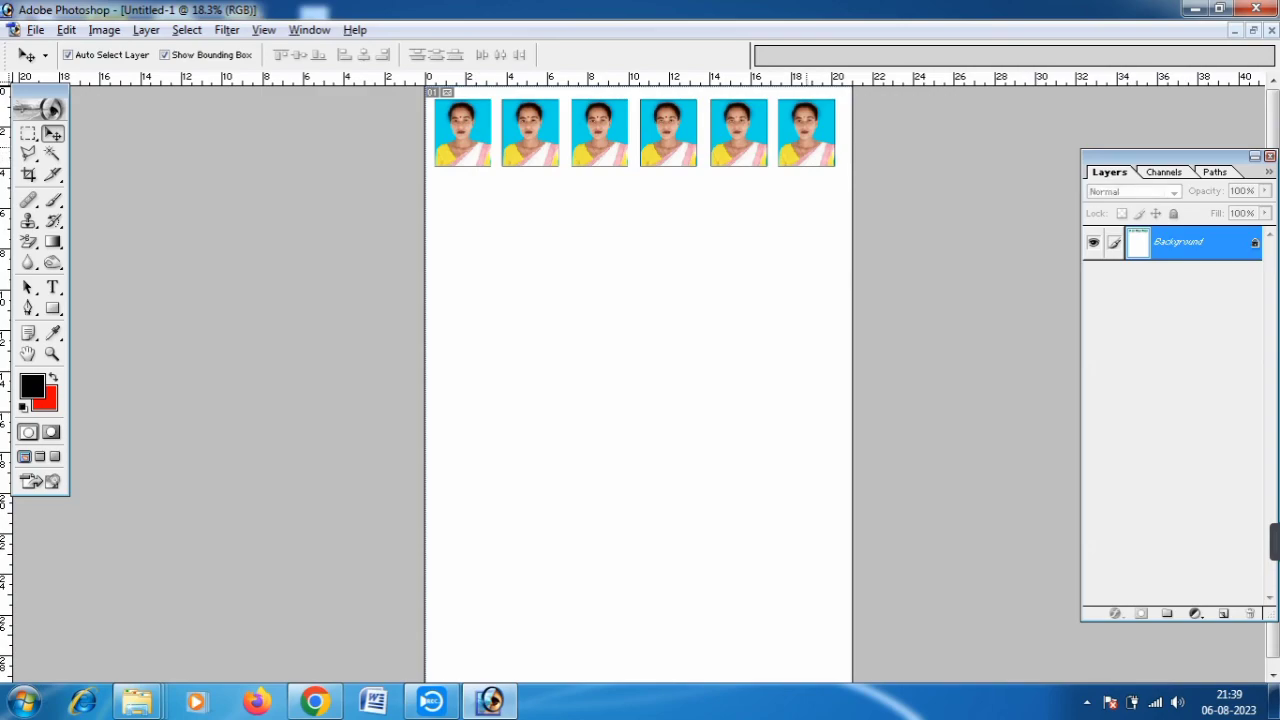
Step: Duplicate the merged photo row down the page to make seven rows of six photos
left_click_drag(806, 147, 817, 637)
scroll(825, 548, "down", 1)
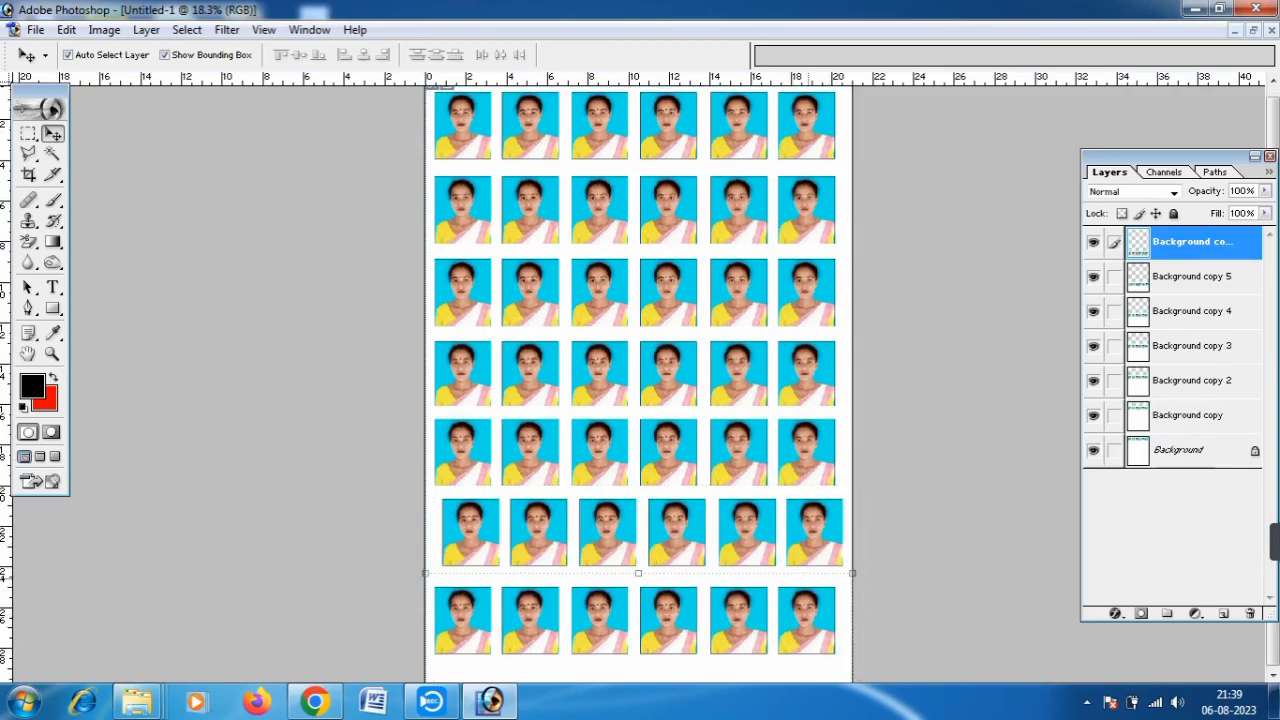
Step: Shift the bottom photo row slightly right and the sixth row left so their columns line up
key("ctrl+t")
left_click_drag(530, 620, 533, 620)
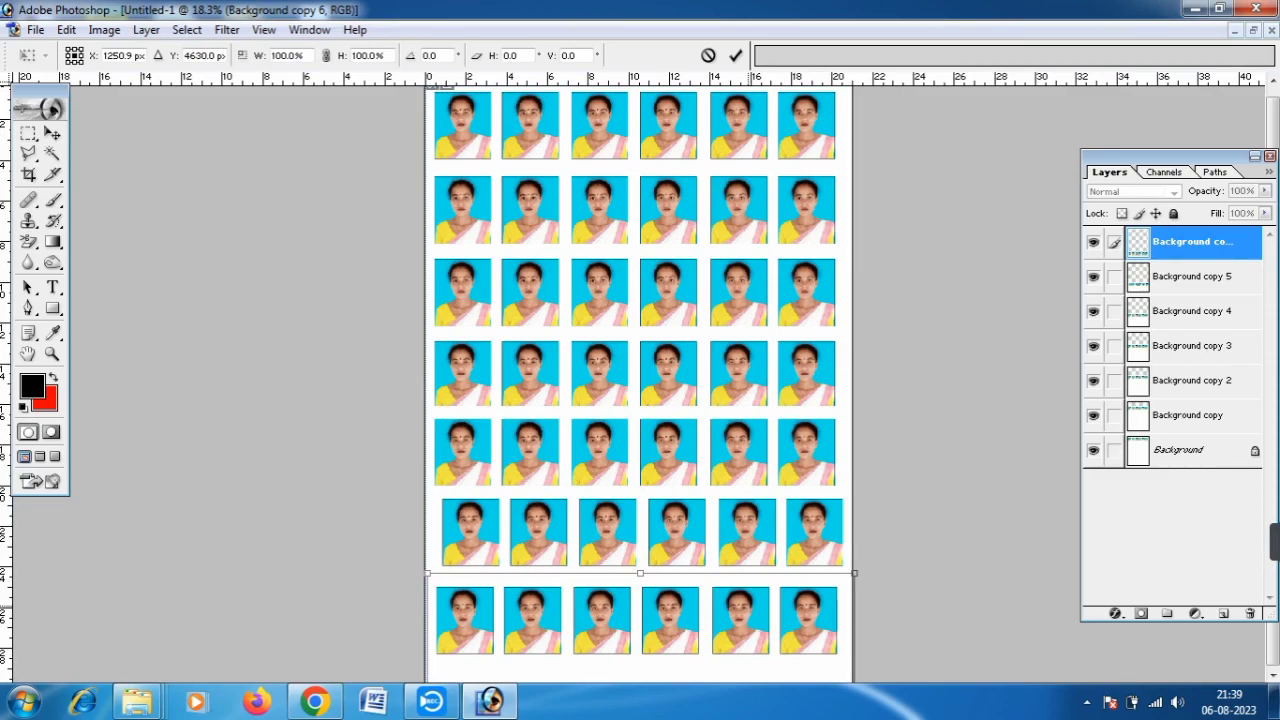
key("Return")
left_click(537, 538)
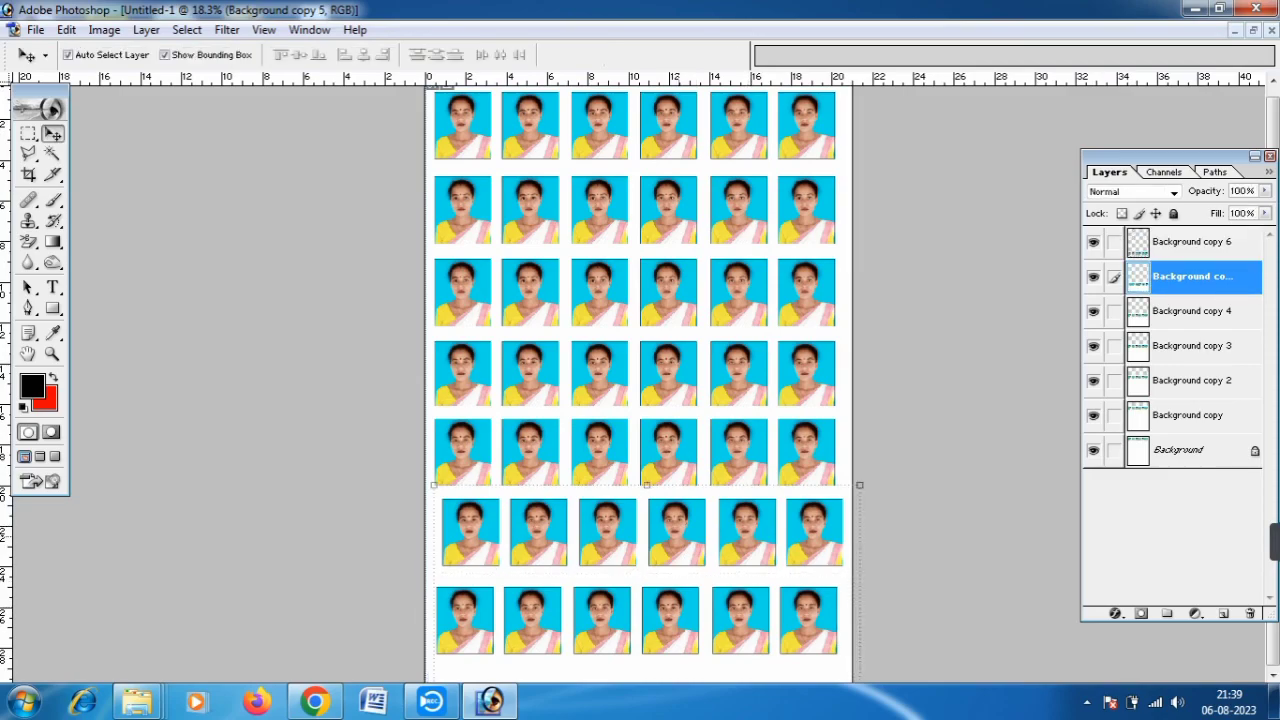
key("shift+Left")
key("shift+Left")
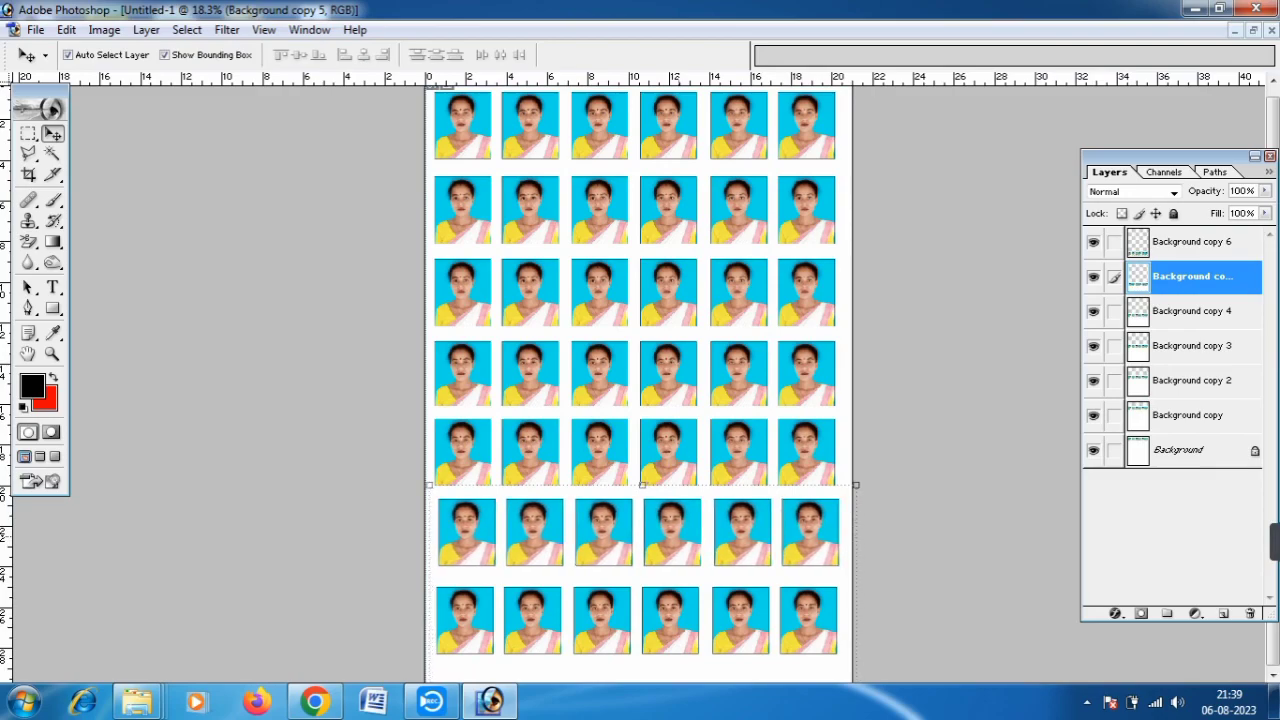
Step: Nudge the fourth photo row up so its gap below the third row matches the other gaps
scroll(679, 390, "up", 5)
scroll(679, 390, "down", 4)
scroll(679, 390, "down", 2)
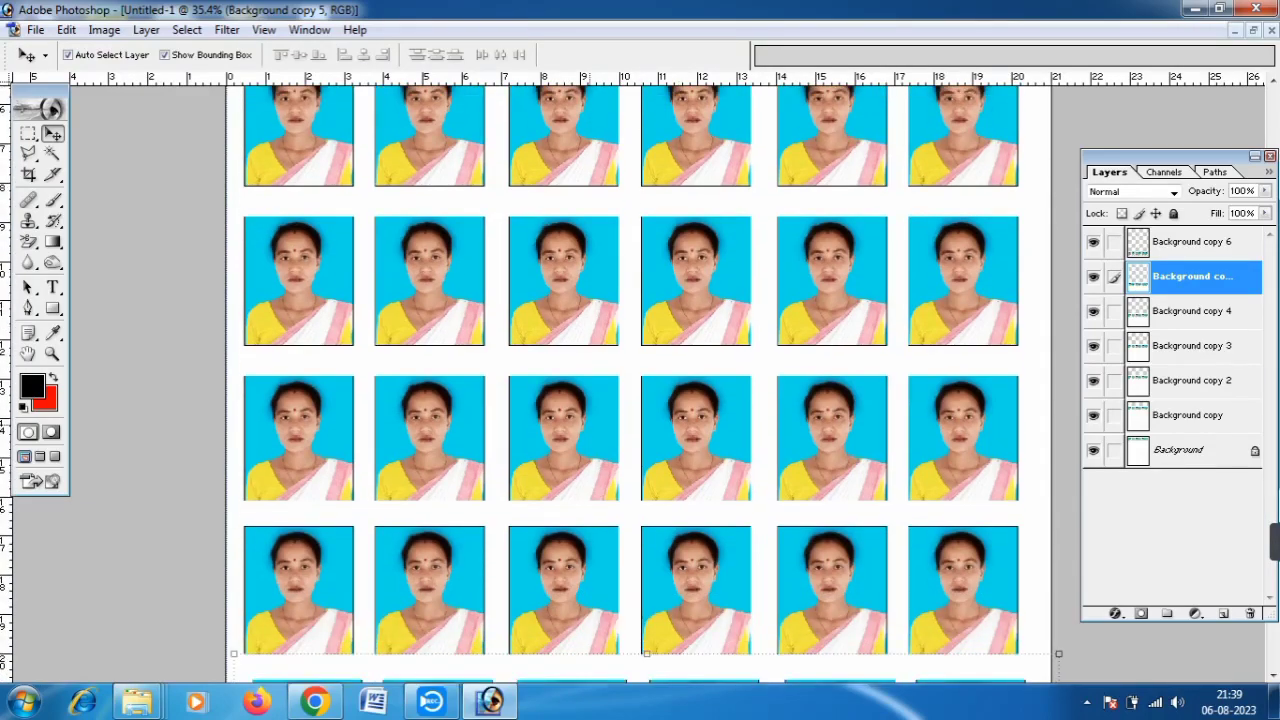
left_click(575, 293)
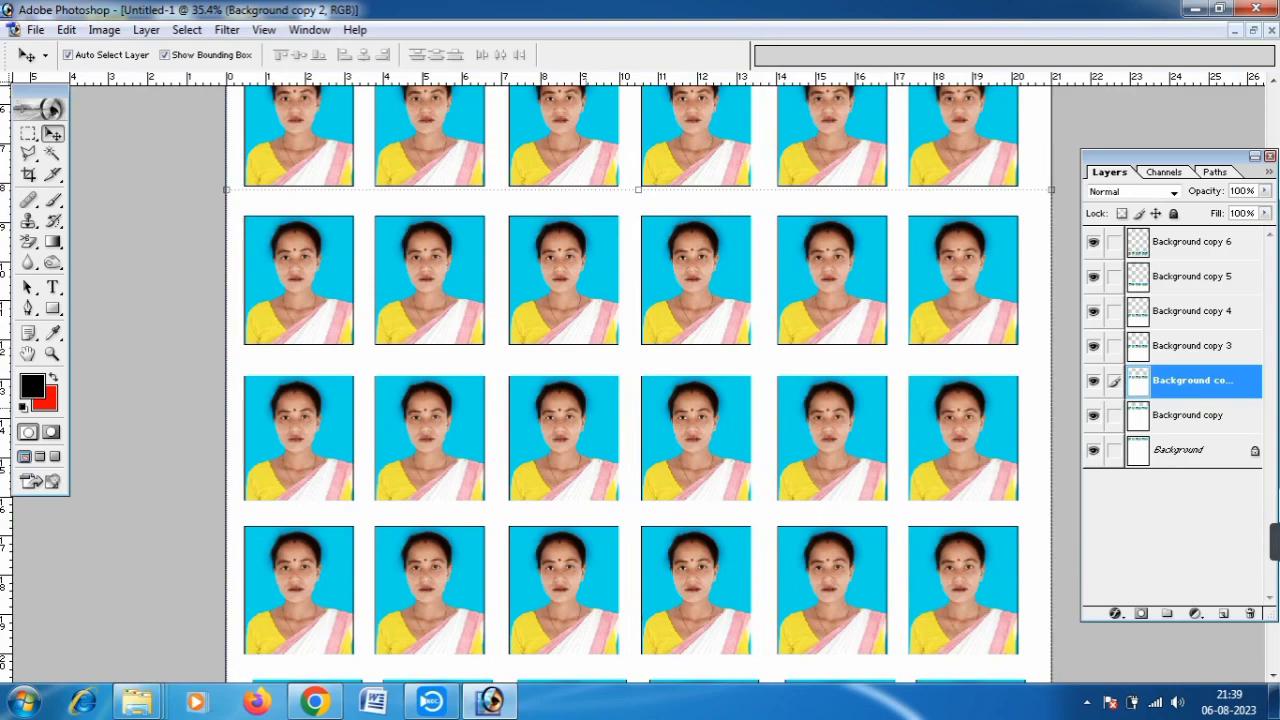
key("alt+bracketright")
key("Up")
key("Up")
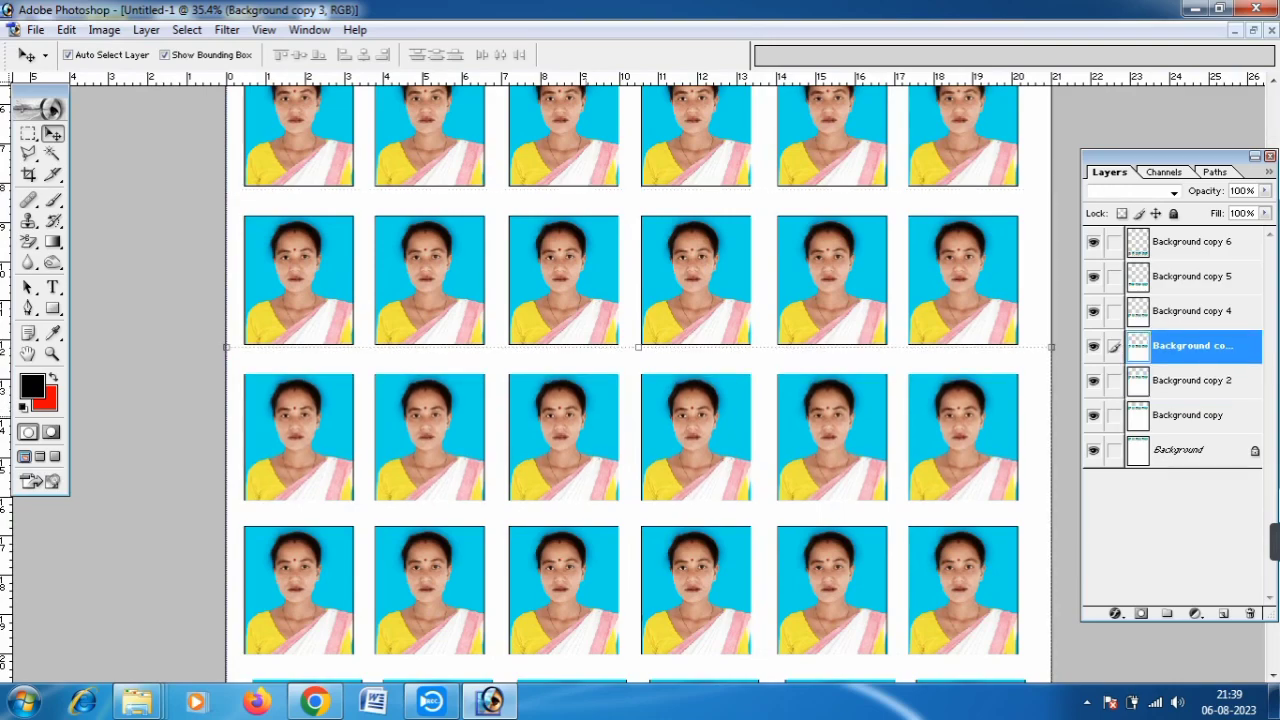
scroll(640, 385, "down", 2)
key("Up")
key("Up")
key("Up")
key("Up")
key("Up")
key("Up")
key("Up")
key("Up")
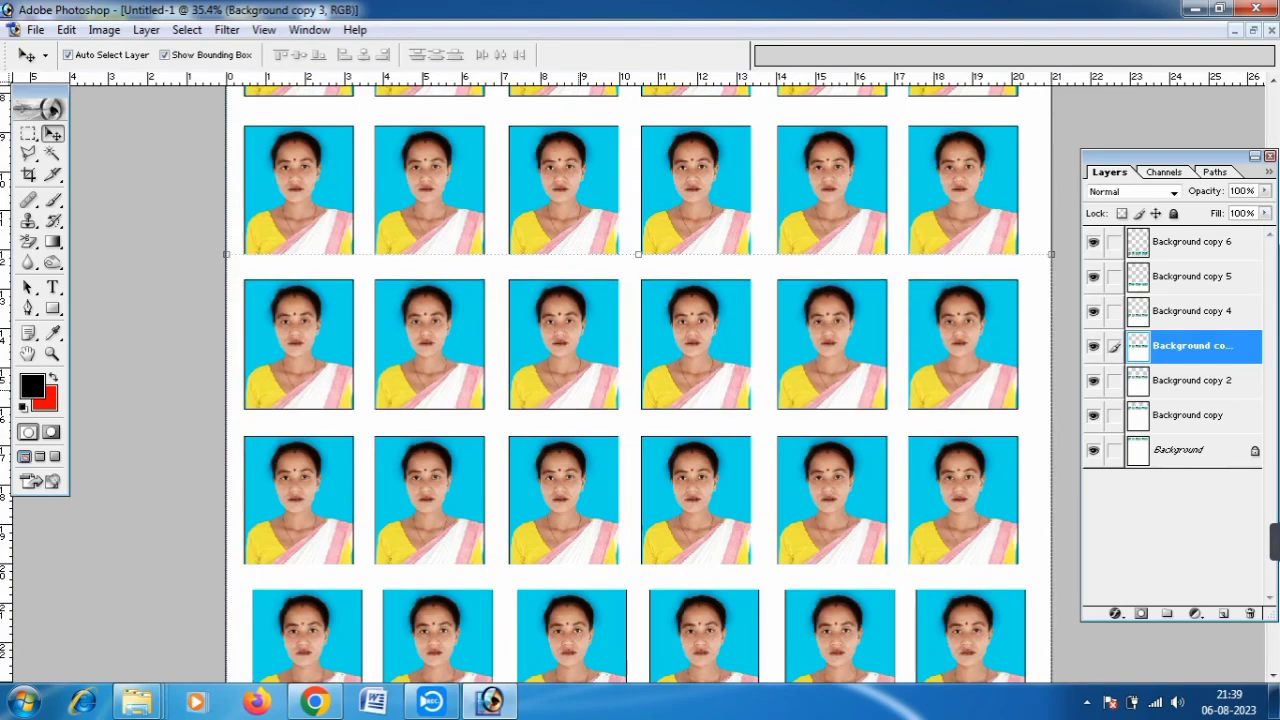
Step: Nudge the third and fifth photo rows up slightly to even out the vertical spacing
key("alt+bracketleft")
key("Up")
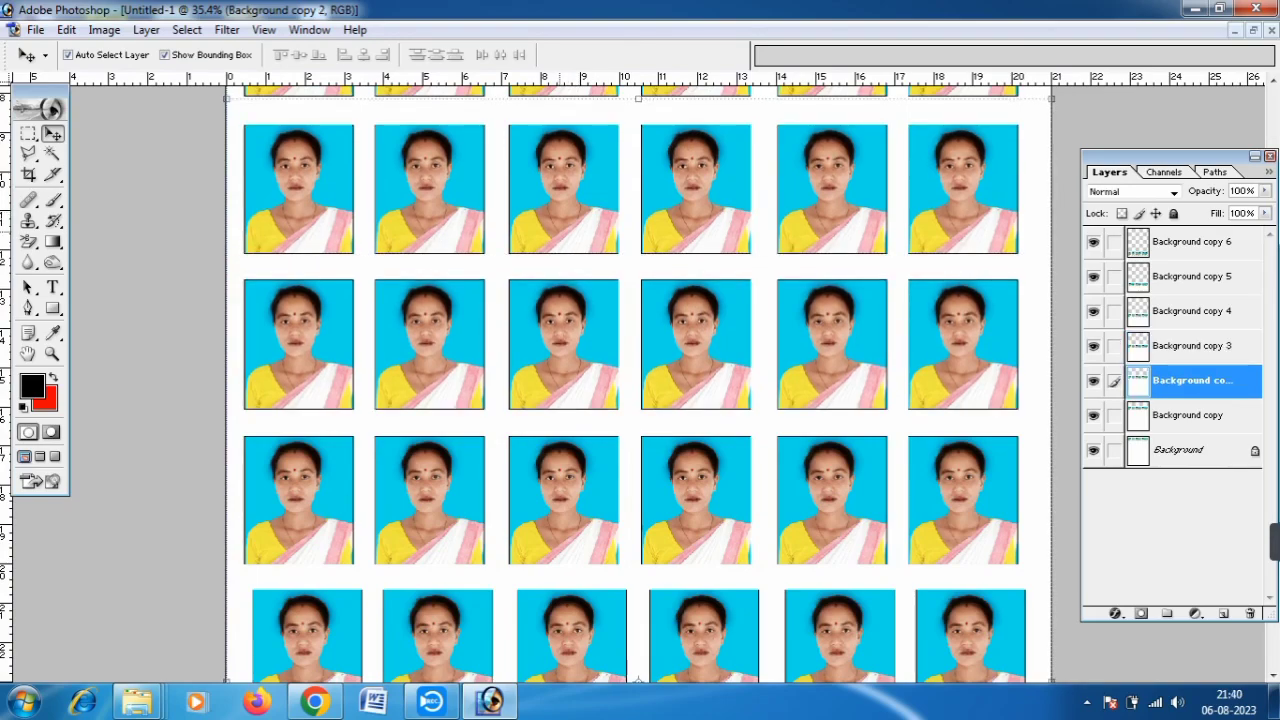
key("alt+bracketright")
key("alt+bracketright")
key("Up")
key("Up")
key("Up")
key("Up")
key("Up")
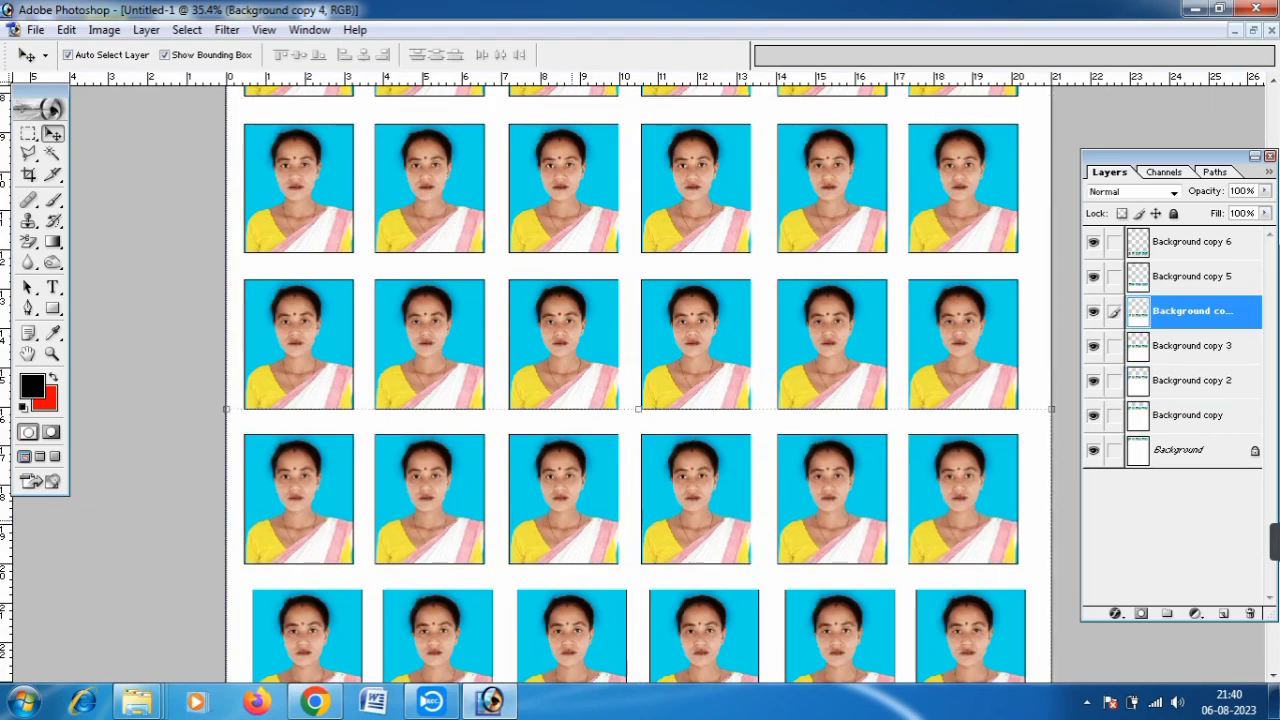
Step: Nudge the sixth photo row slightly left toward the columns of the rows above
scroll(640, 380, "down", 3)
key("alt+bracketright")
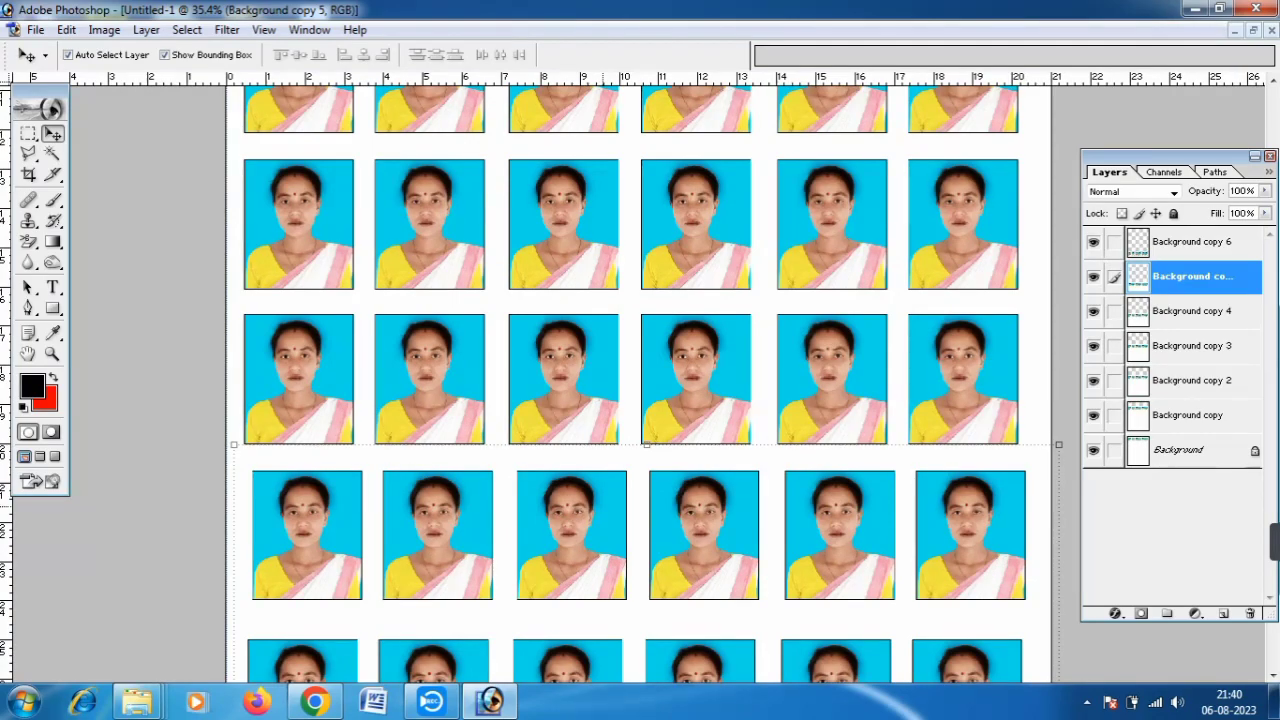
key("Left")
key("Left")
key("Left")
key("Left")
key("Left")
key("Left")
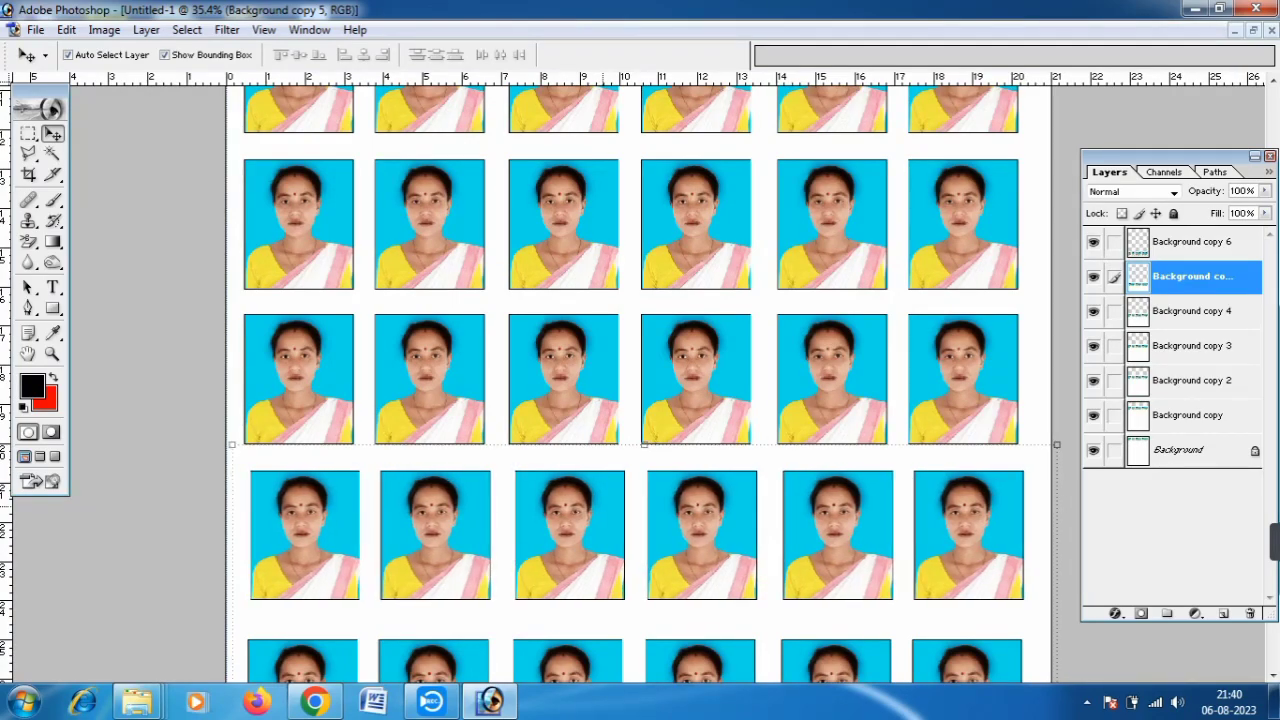
Step: Move the bottom photo row up to narrow its gap below the sixth row
scroll(640, 380, "down", 3)
key("alt+bracketright")
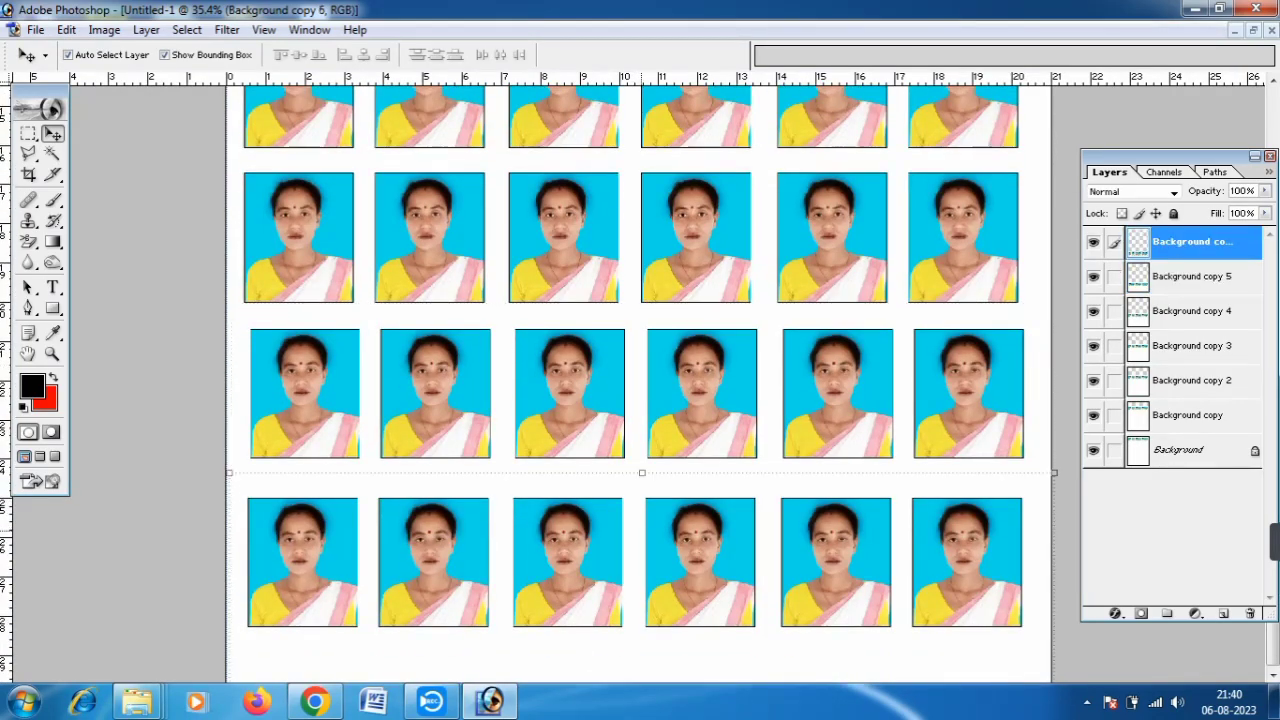
key("Up")
key("Up")
key("Up")
key("Up")
key("Up")
key("Up")
key("Up")
key("Up")
key("Up")
key("Up")
key("Up")
key("Up")
key("Up")
key("Up")
key("Up")
key("Up")
key("Up")
key("Up")
key("Up")
key("Up")
key("Up")
key("Up")
key("Up")
key("Up")
key("Up")
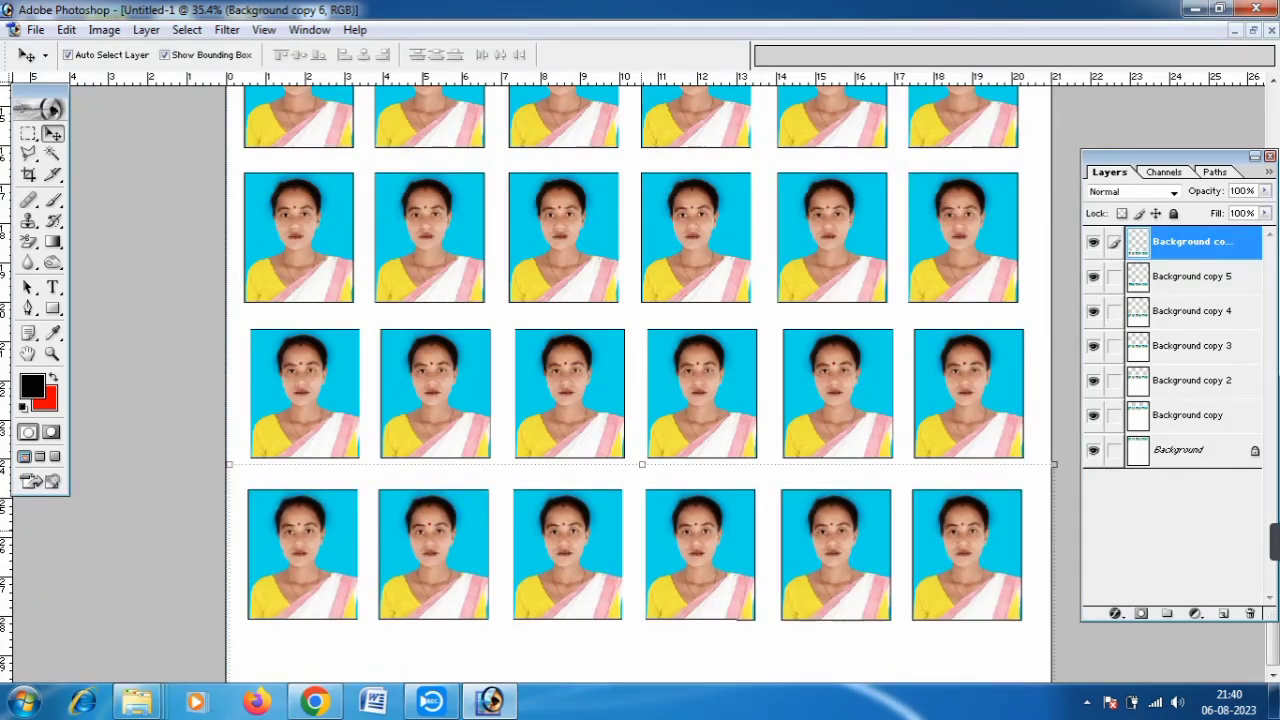
Step: Nudge the bottom photo row right toward the columns of the sixth row
key("Right")
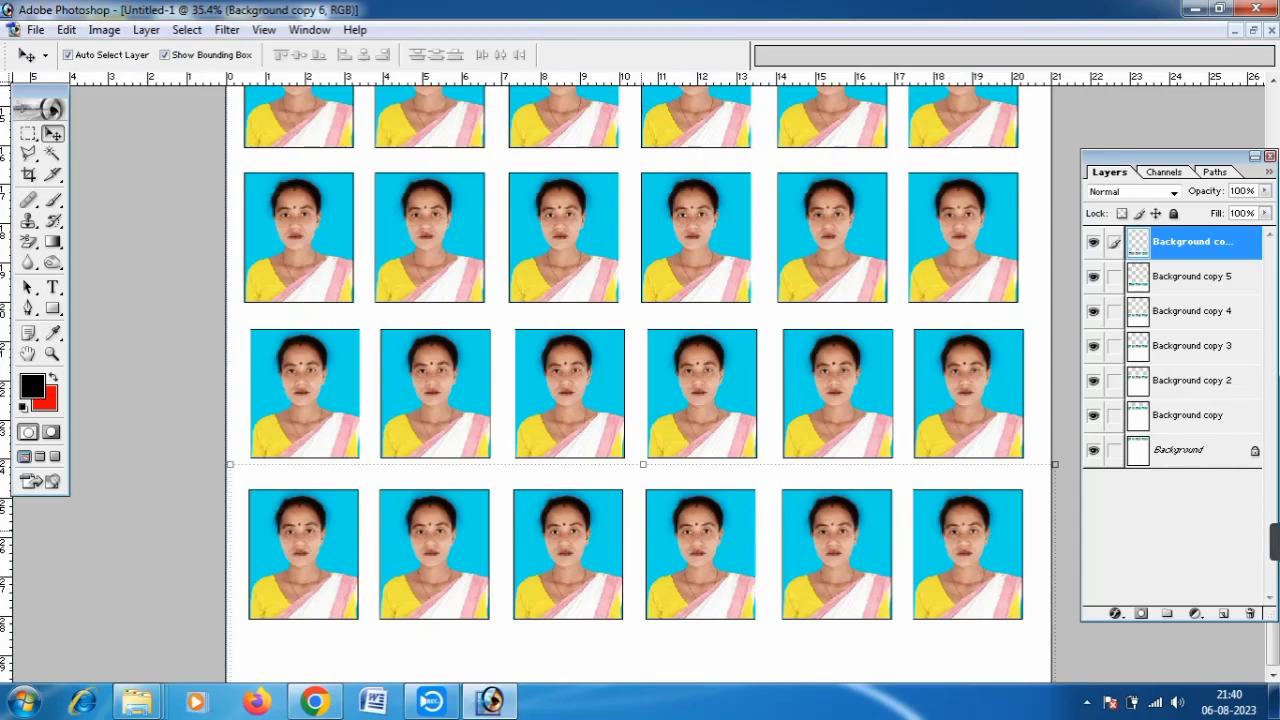
key("Right")
key("Right")
key("Right")
key("Right")
key("Right")
key("Right")
key("Right")
key("Right")
key("Right")
key("Right")
key("Right")
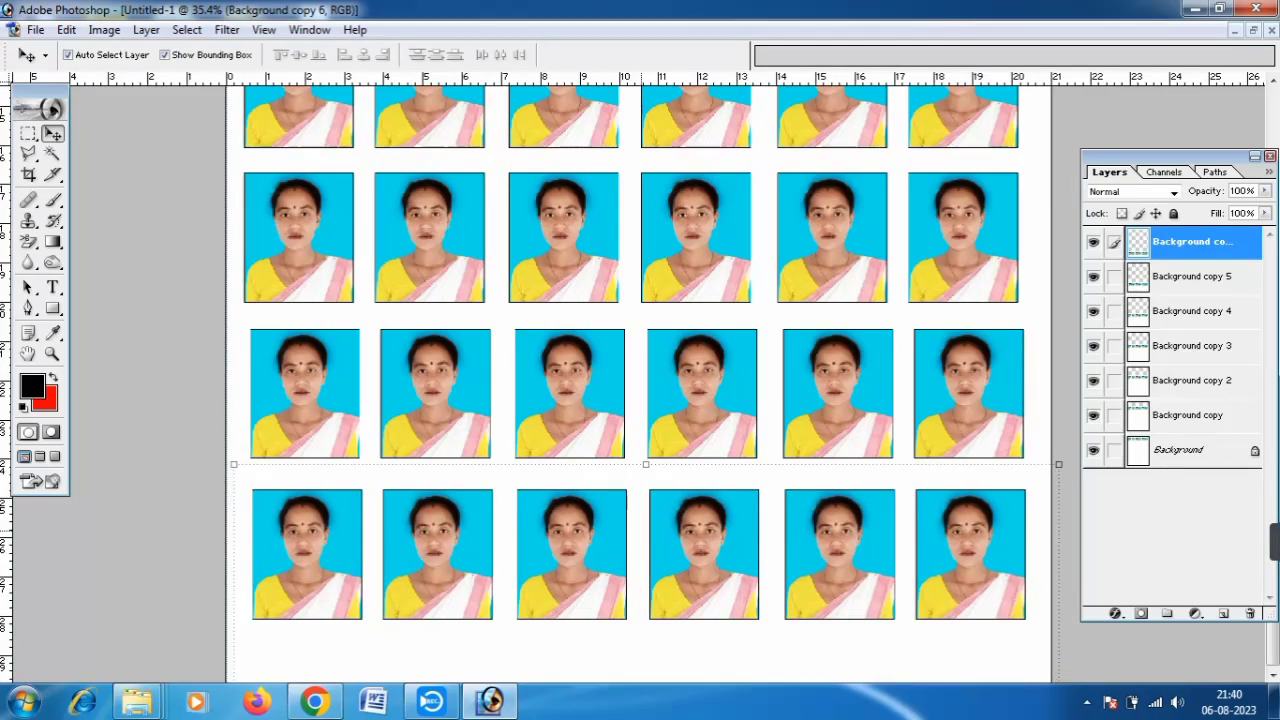
Step: Examine the spacing and column alignment of the photo rows across the whole page
scroll(640, 380, "up", 1)
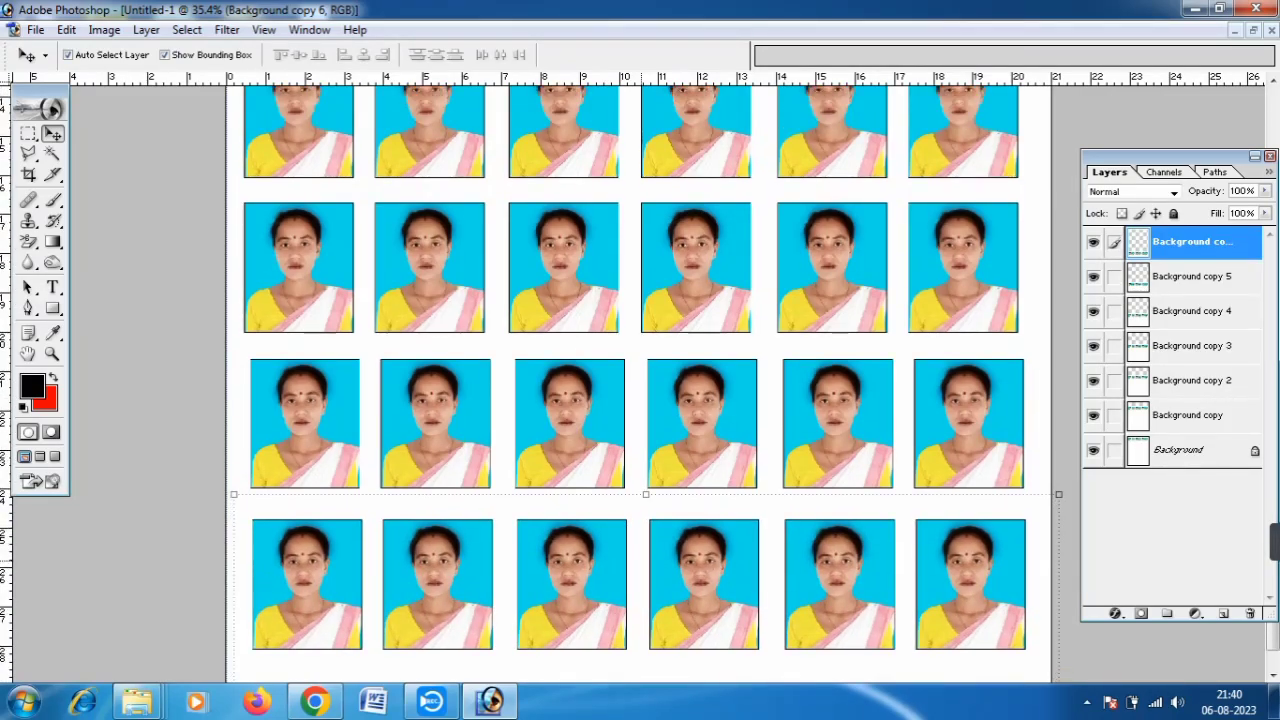
key("ctrl+minus")
key("ctrl+minus")
key("ctrl+minus")
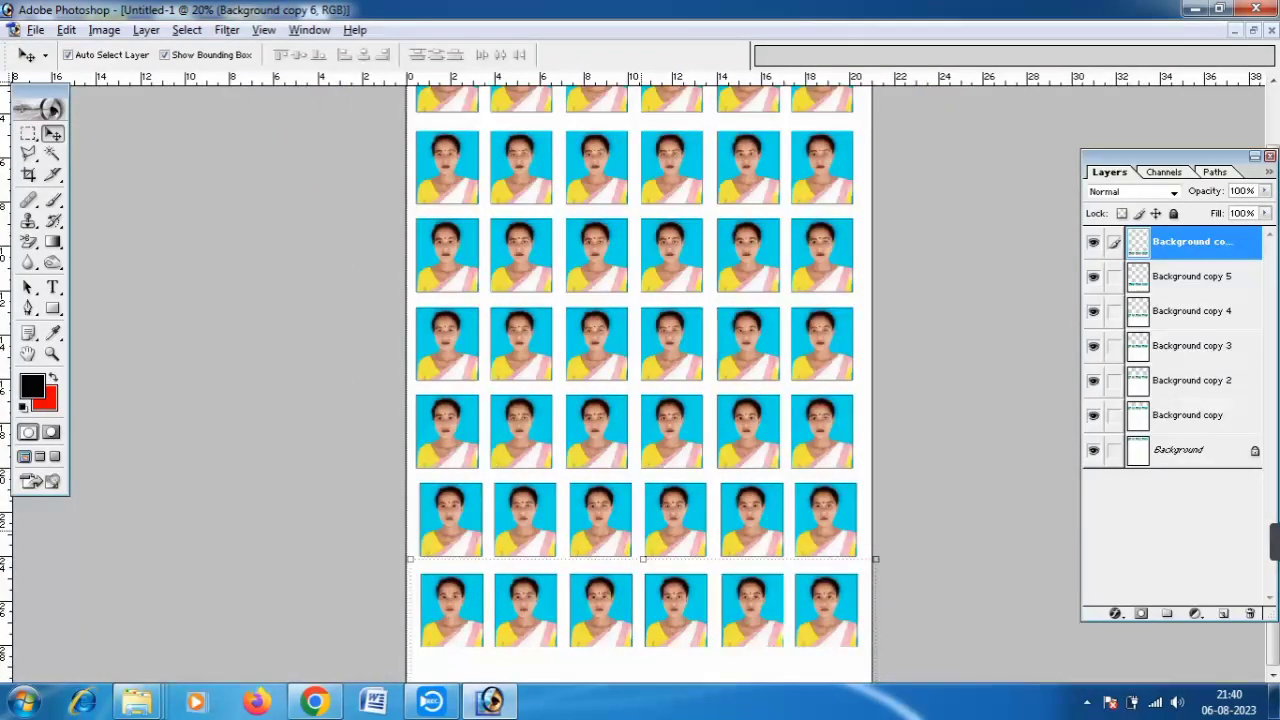
key("ctrl+minus")
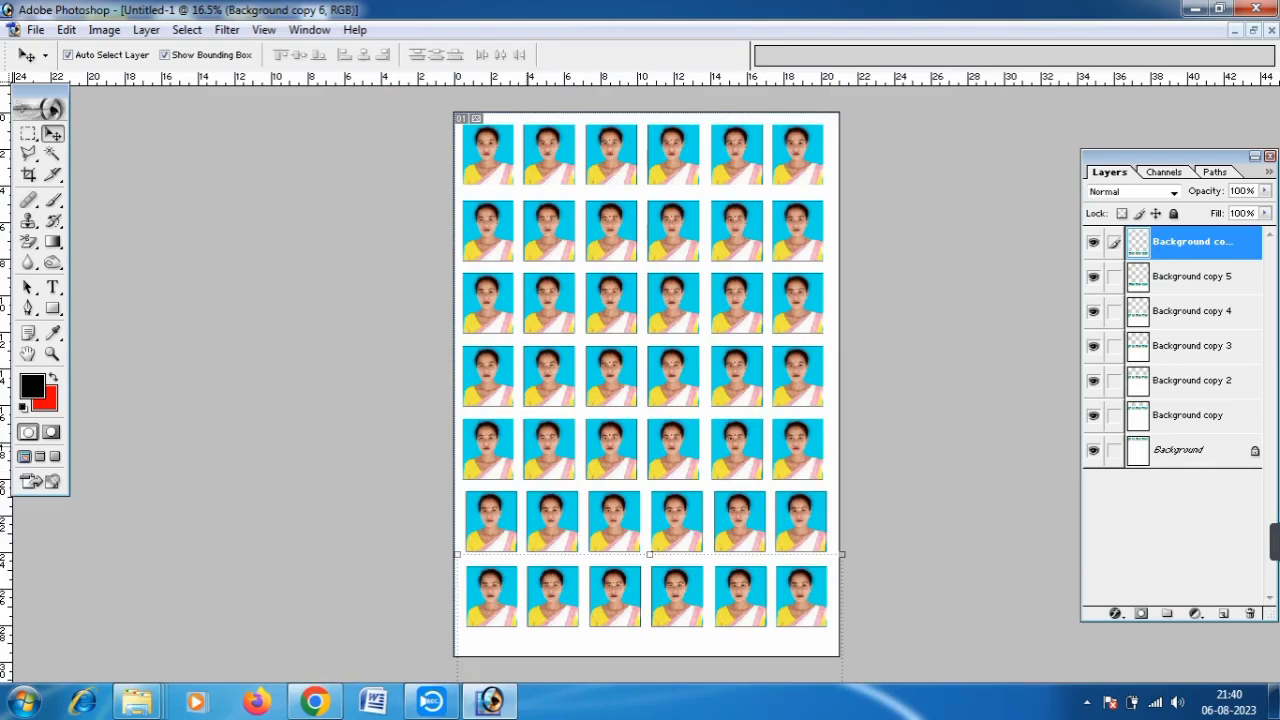
key("ctrl+plus")
key("ctrl+plus")
key("ctrl+plus")
key("ctrl+plus")
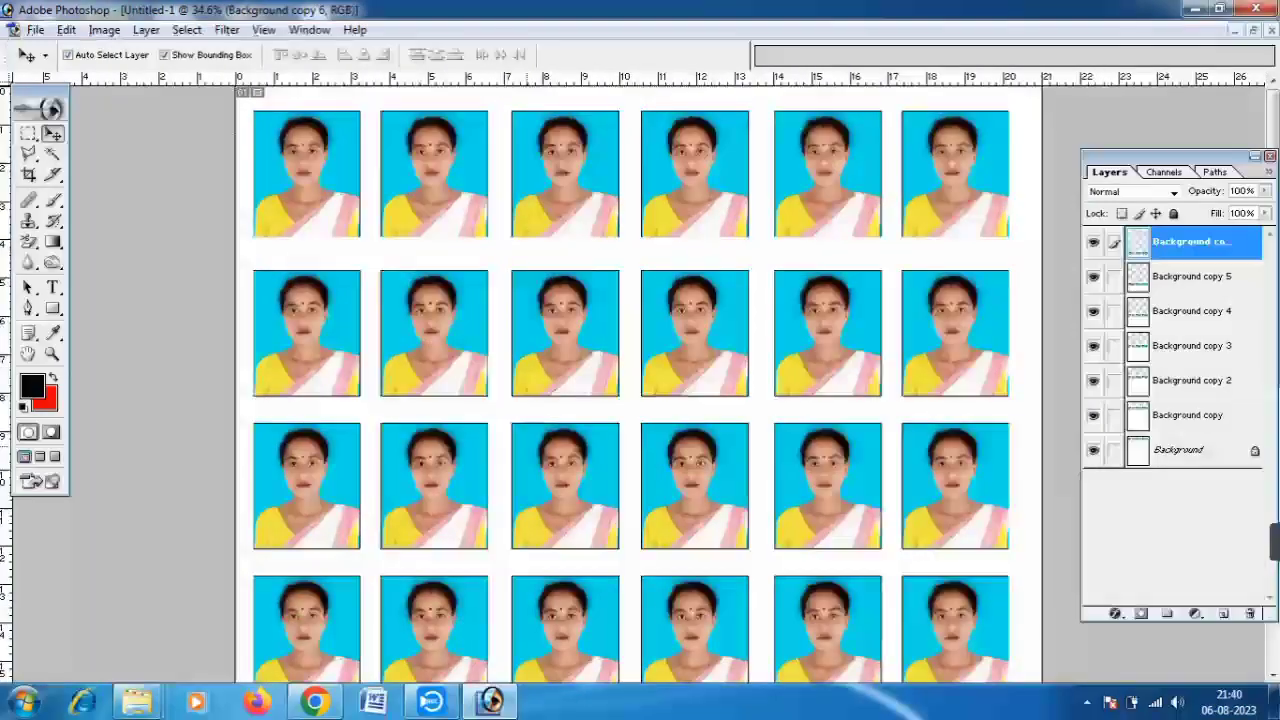
key("ctrl+minus")
key("ctrl+minus")
key("ctrl+minus")
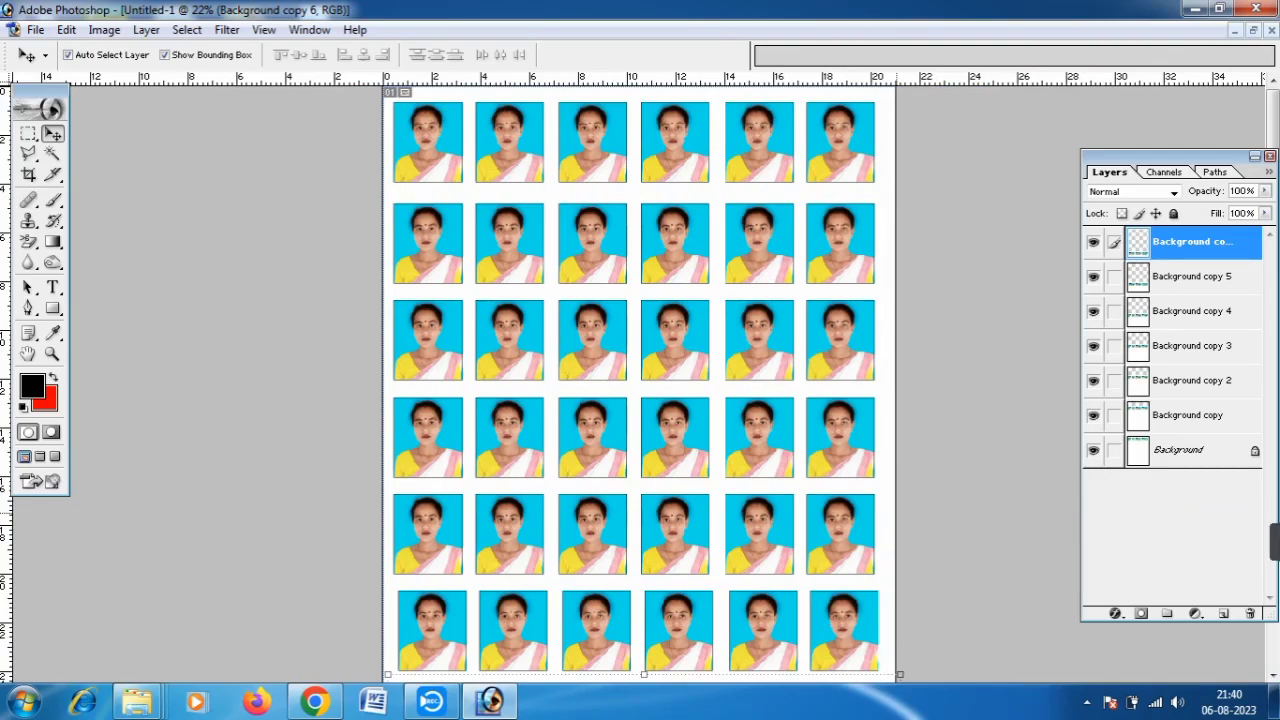
left_click(644, 436)
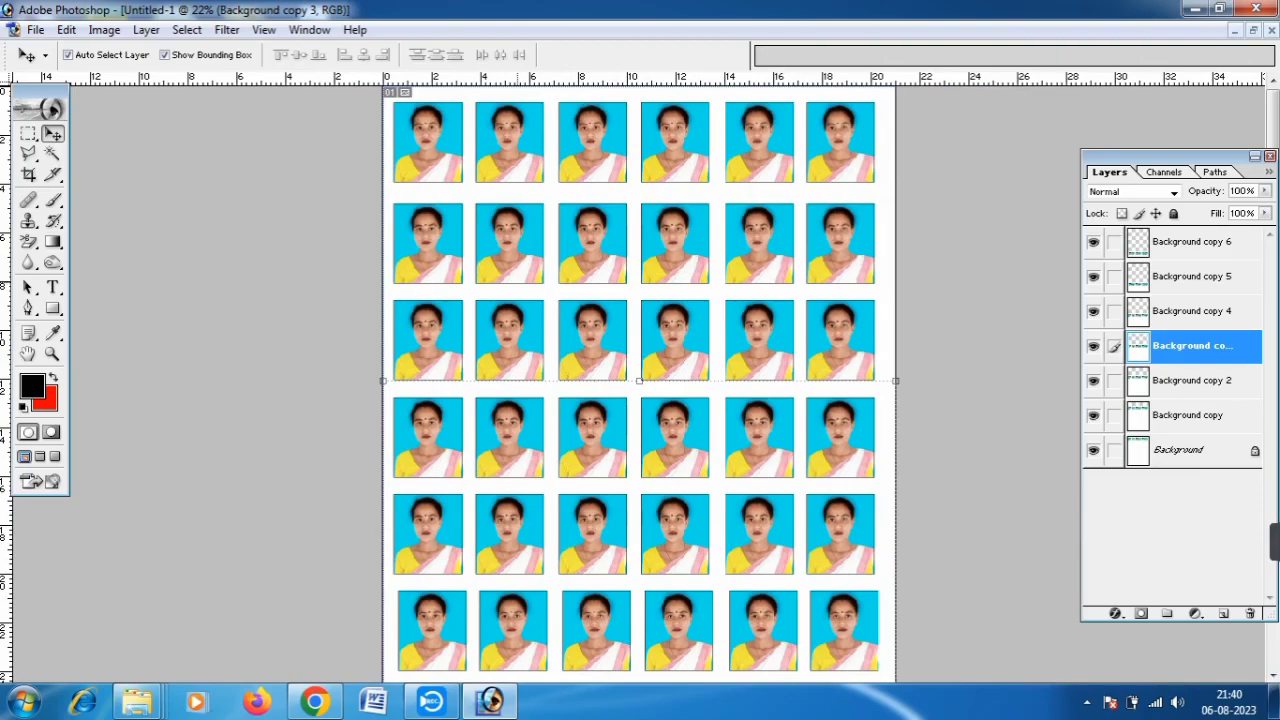
left_click(637, 548)
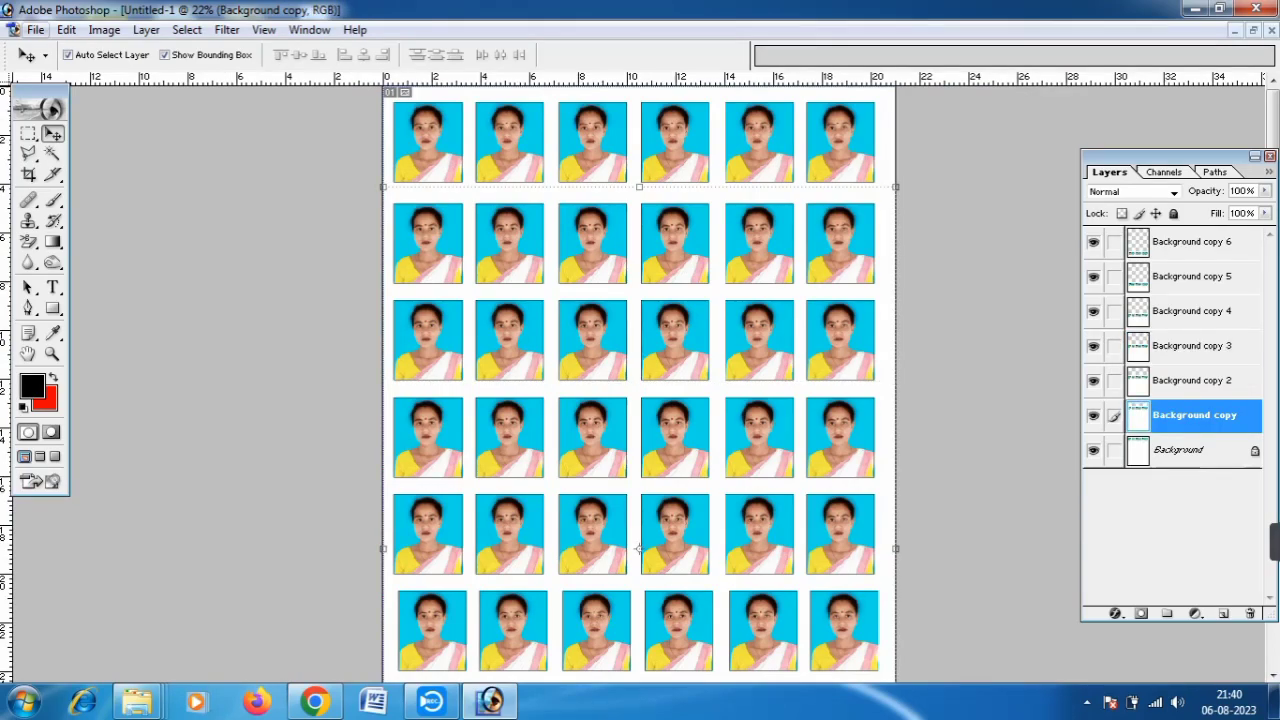
Step: Start printing the page, proceed despite clipping, and choose the EPSON L3110 Series (Copy 1) printer
left_click(35, 29)
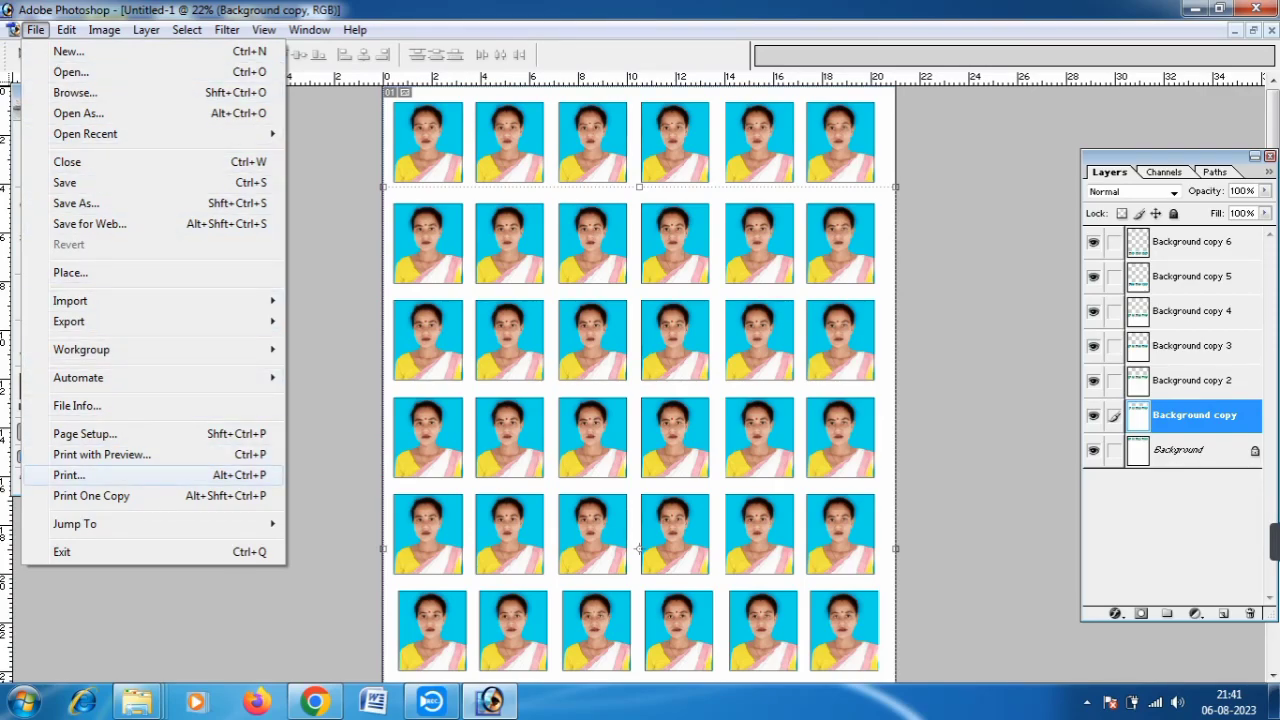
key("Return")
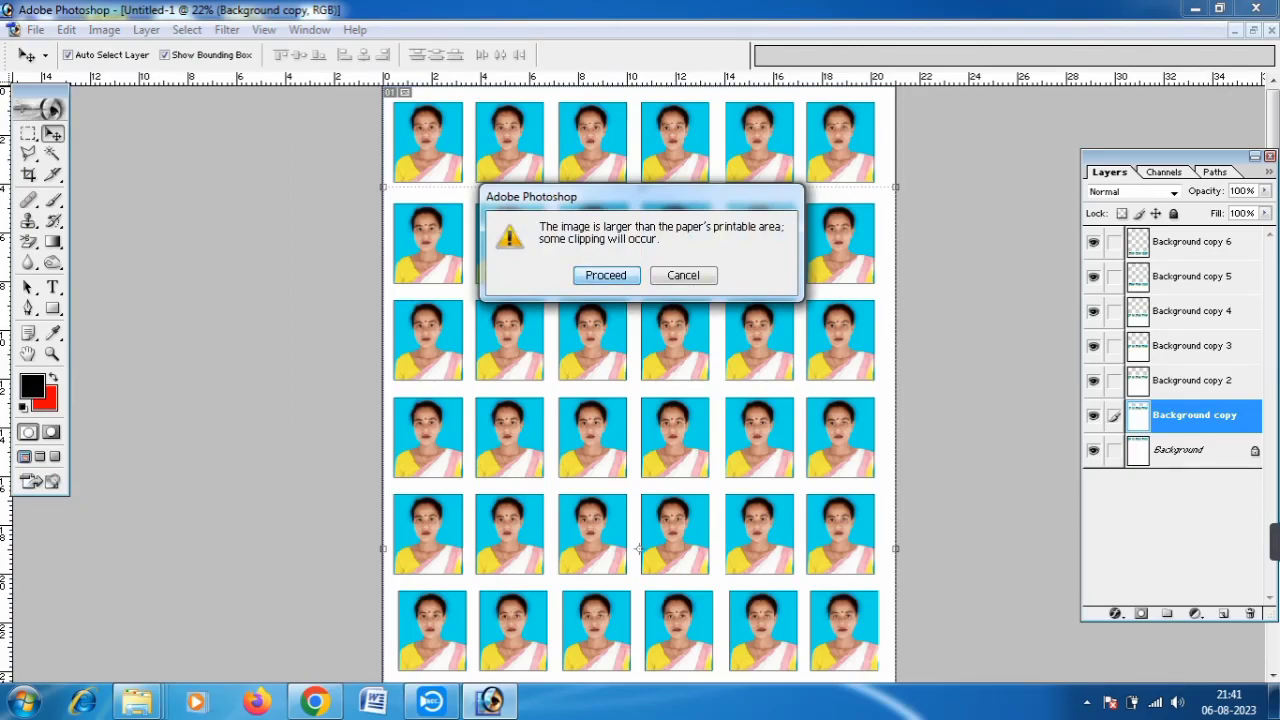
key("Return")
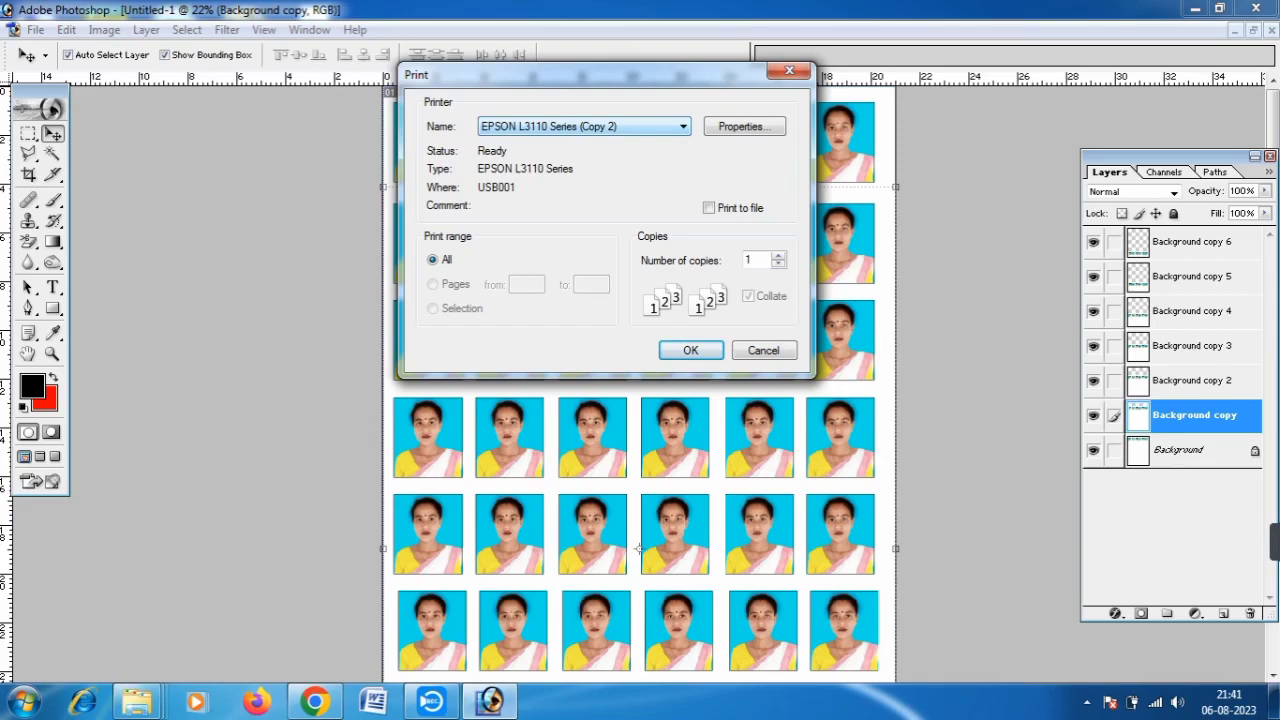
left_click(683, 127)
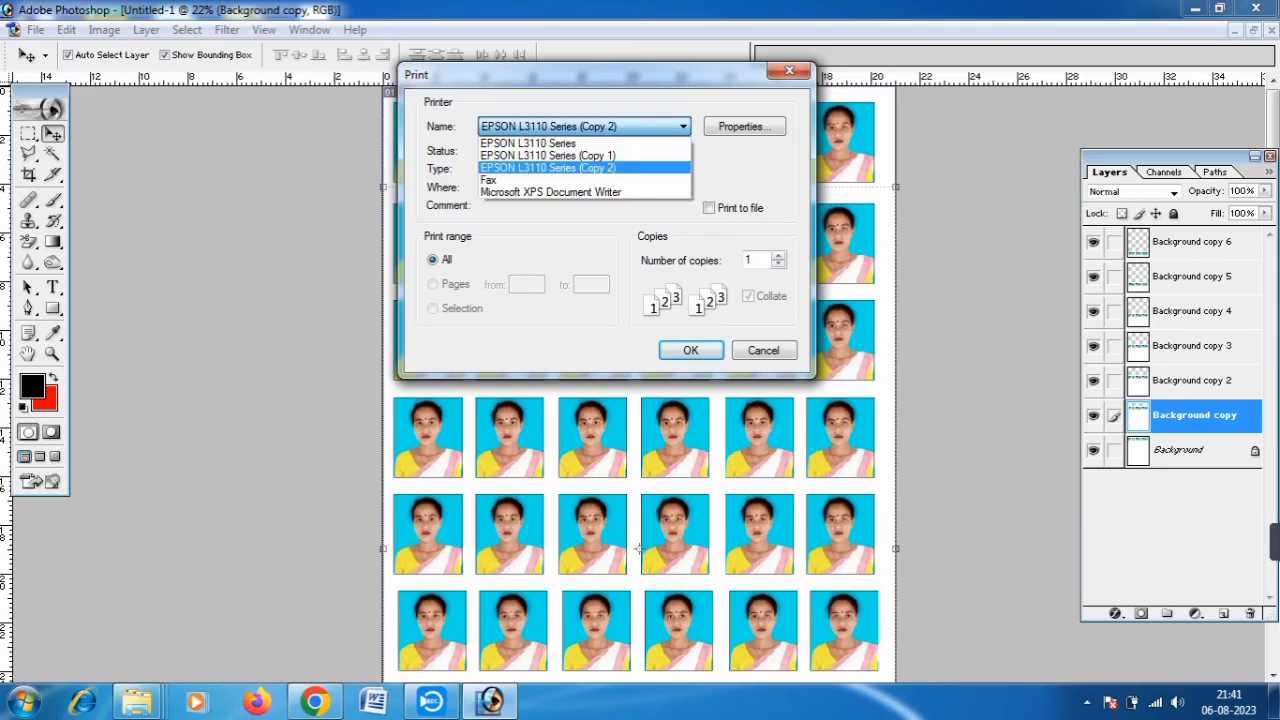
left_click(580, 156)
left_click(640, 127)
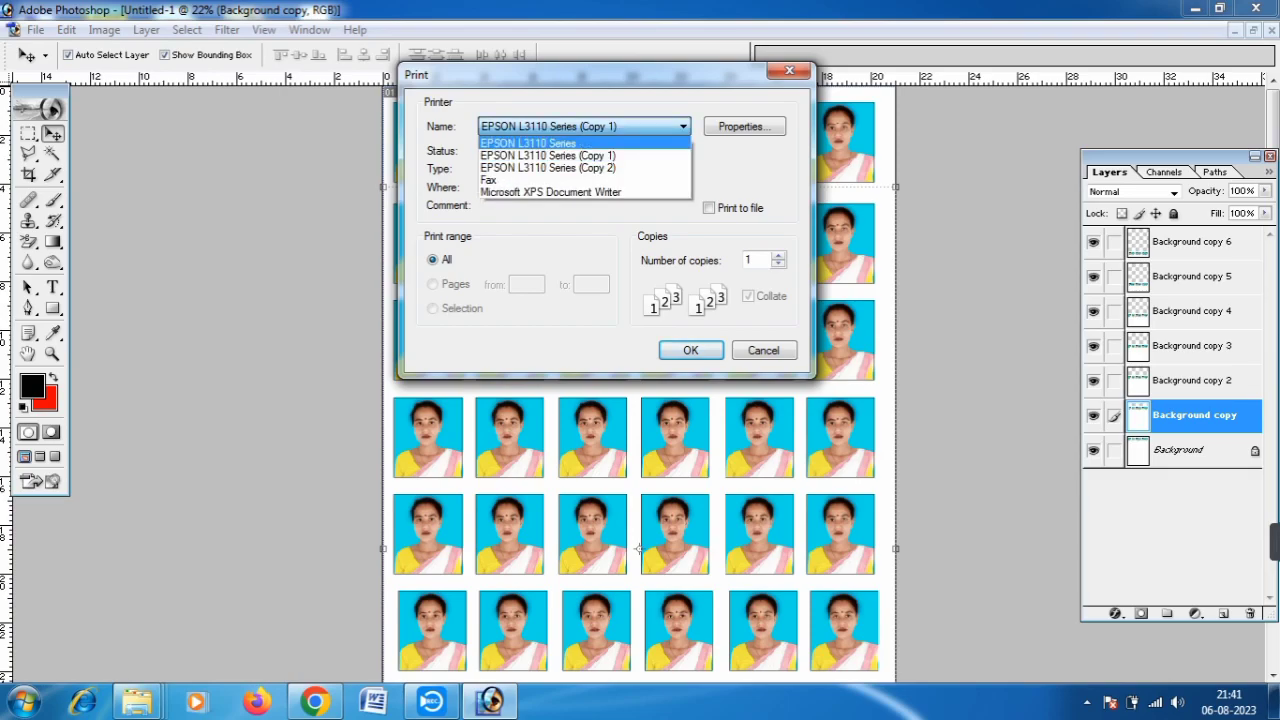
left_click(620, 156)
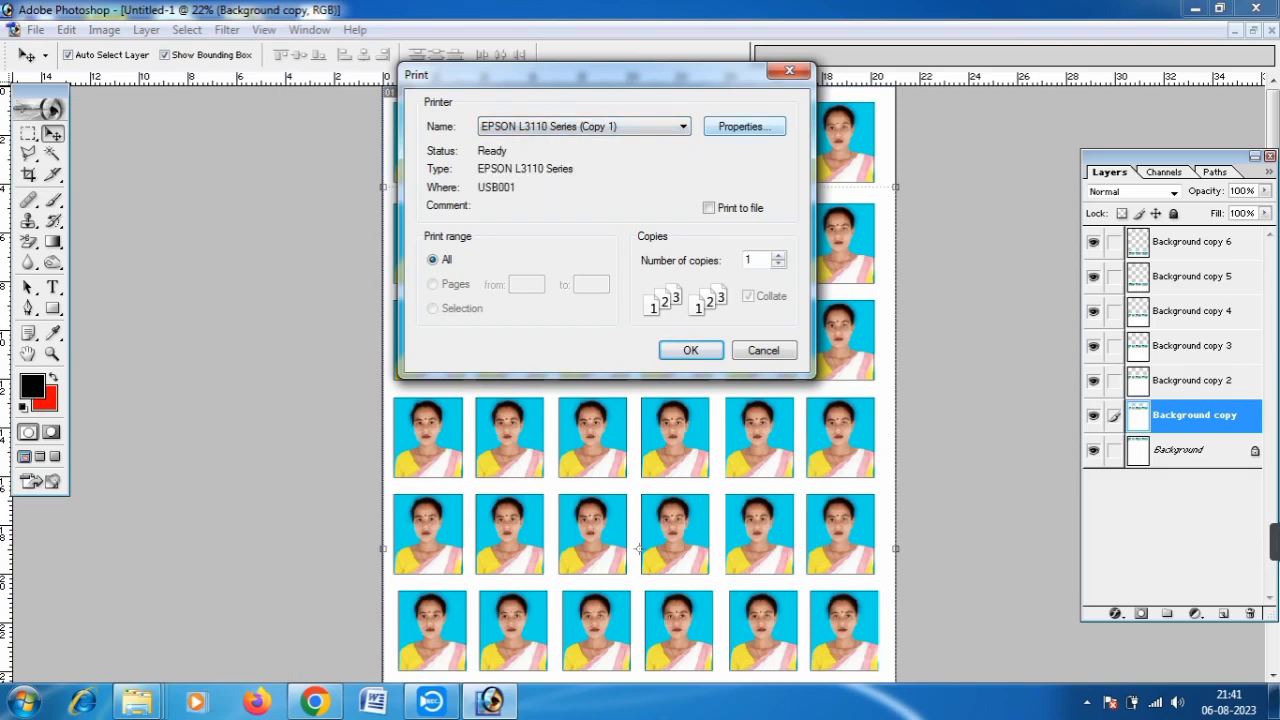
Step: In the printer properties, set the document size to A4 210 x 297 mm with portrait orientation
left_click(744, 126)
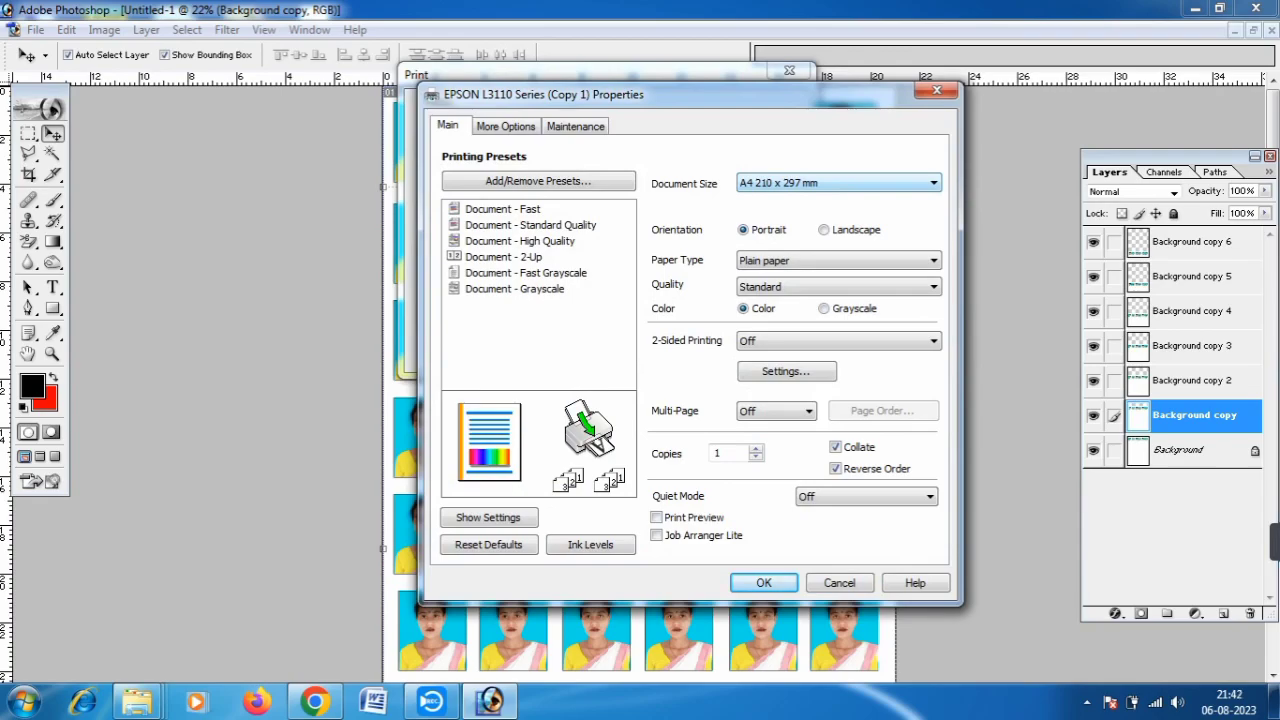
left_click(932, 183)
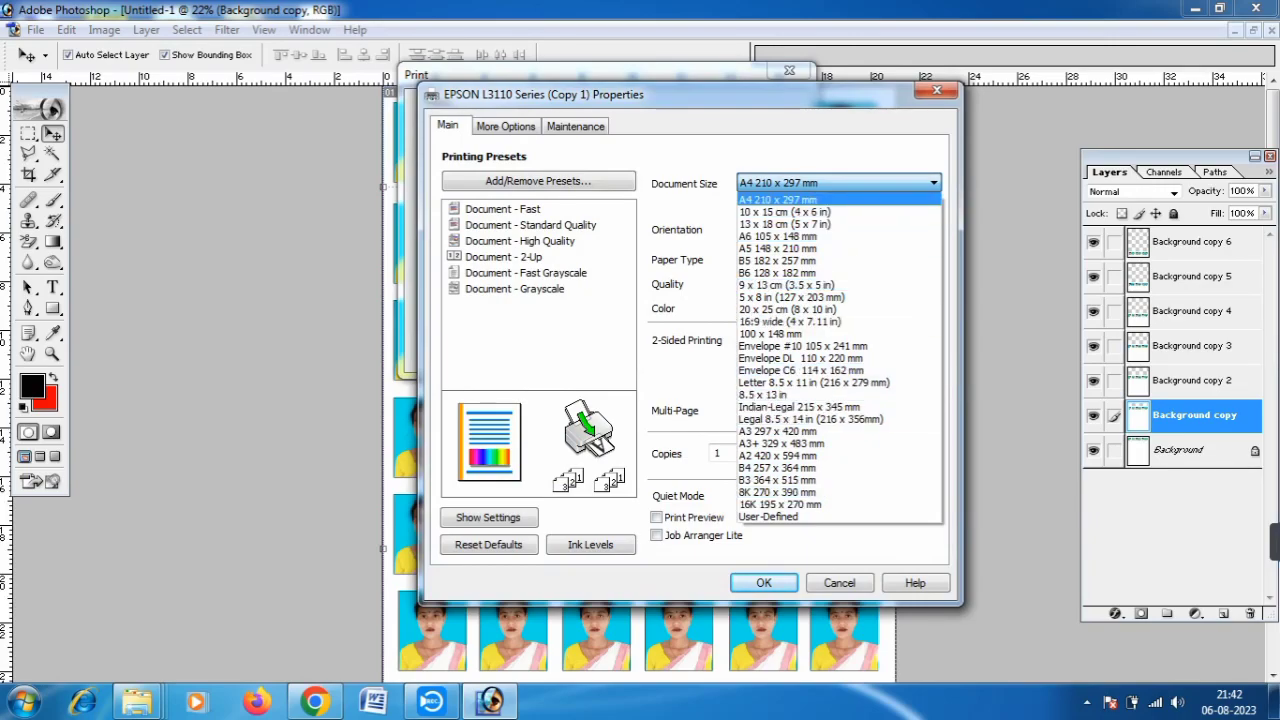
key("Return")
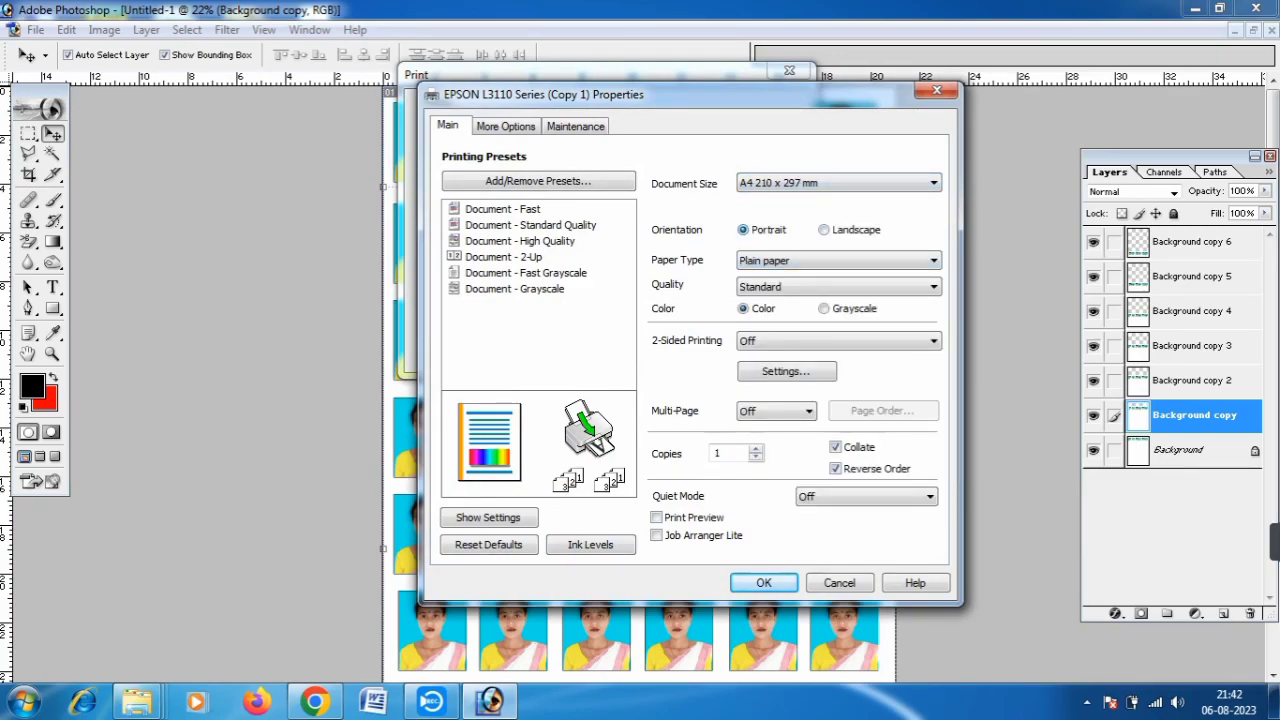
left_click(823, 229)
left_click(742, 229)
left_click(823, 229)
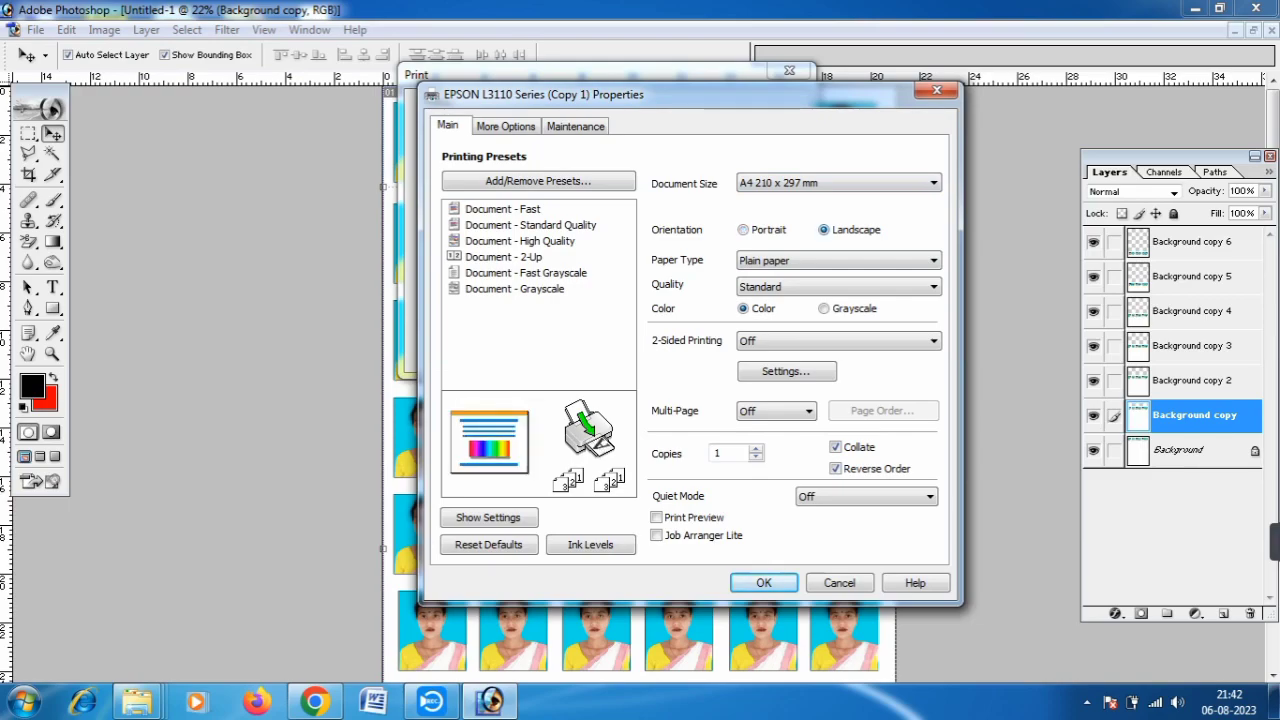
left_click(742, 229)
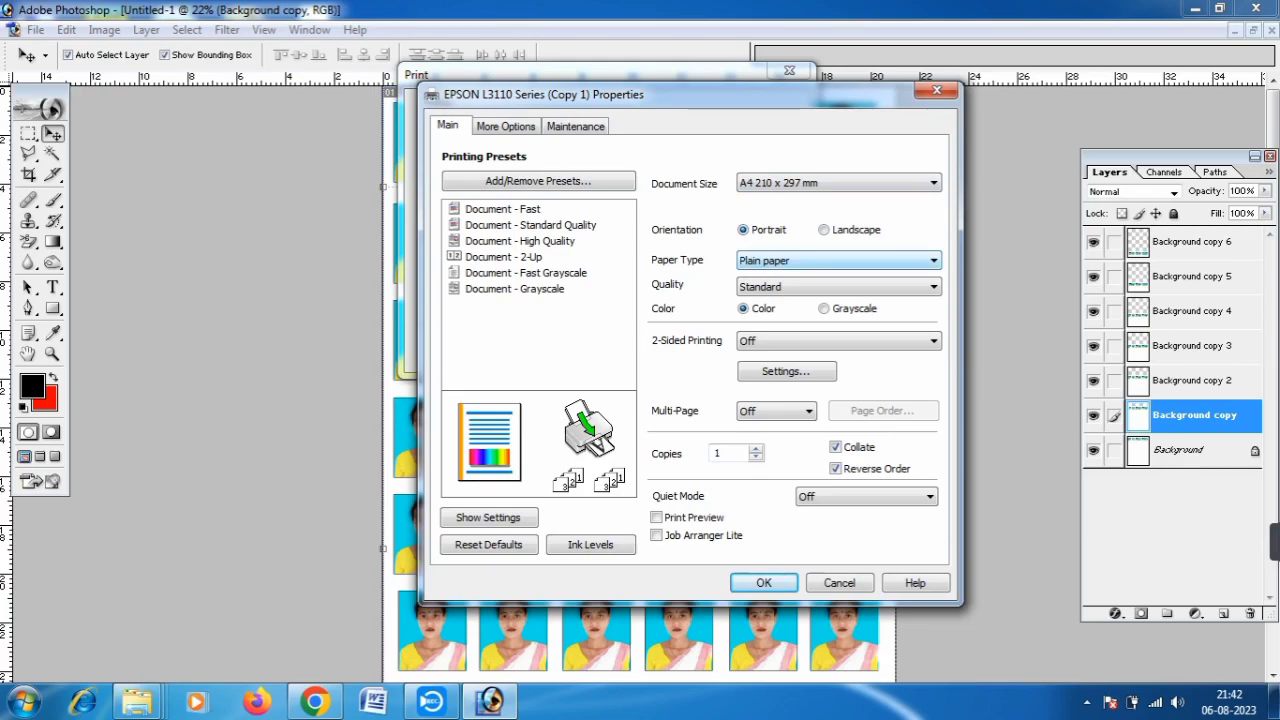
Step: Set the paper type to Photo Paper Glossy and the print quality to High
left_click(838, 260)
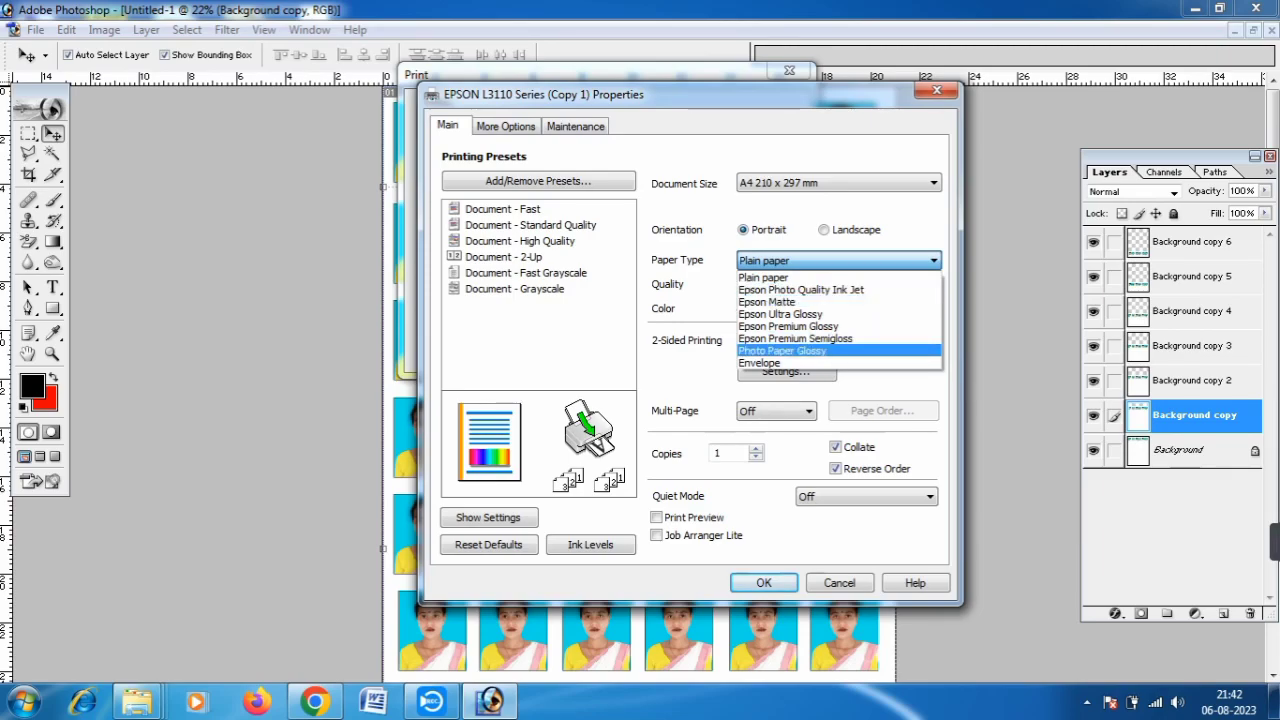
key("Return")
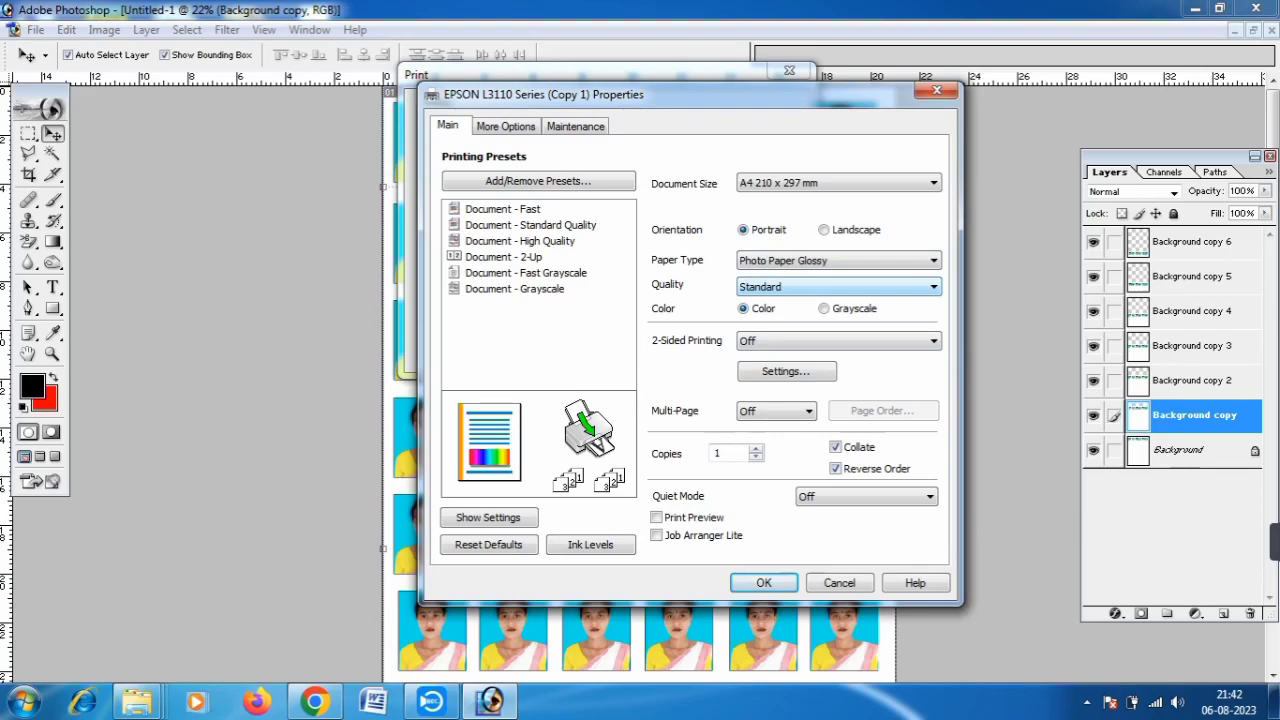
key("alt+Down")
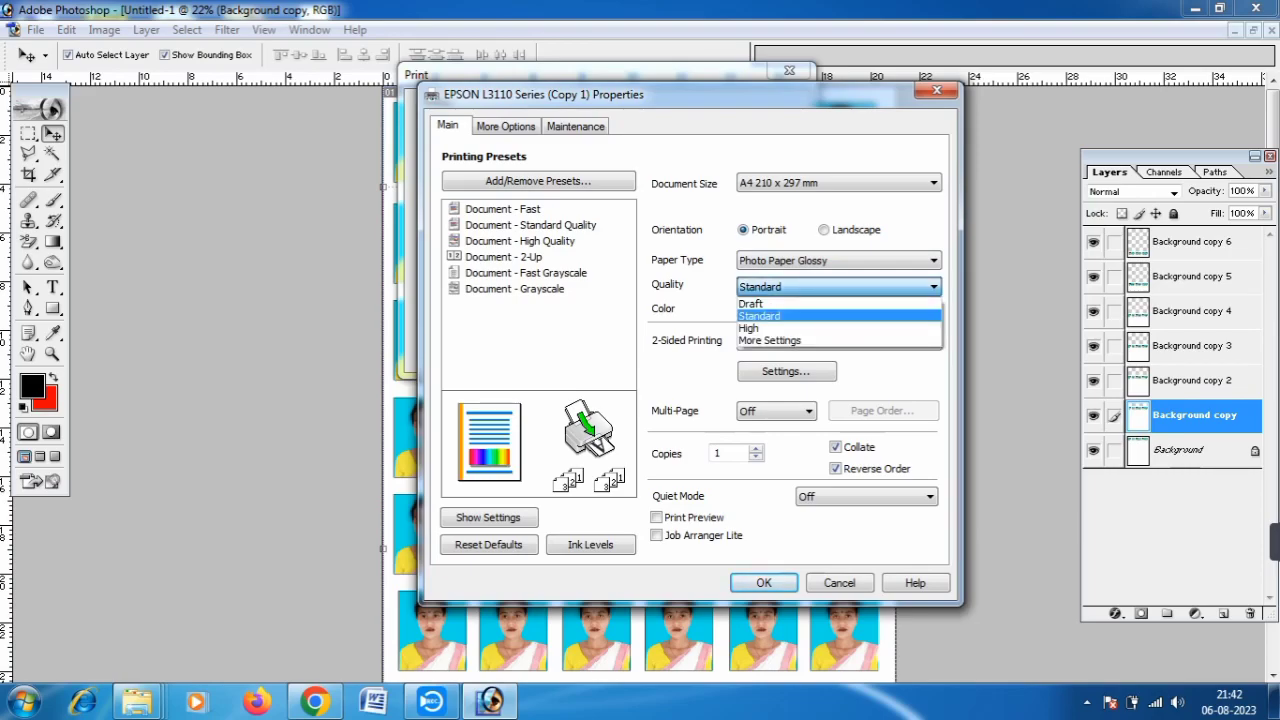
key("Down")
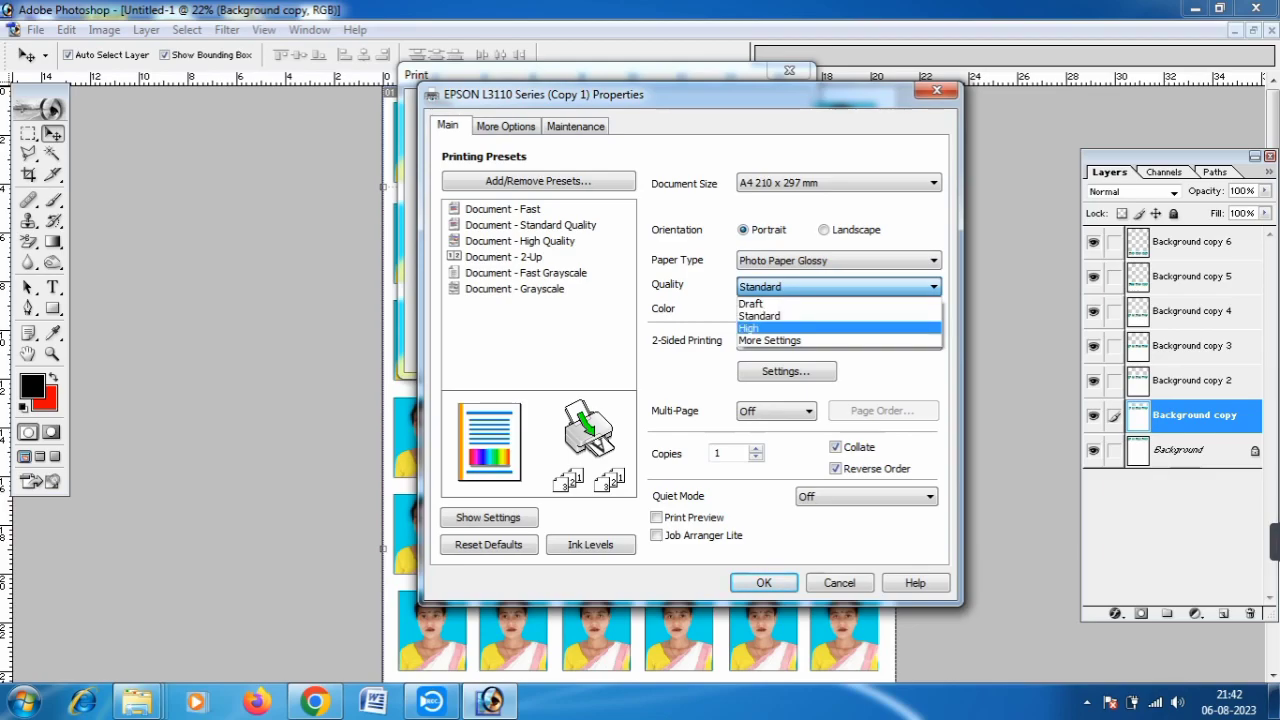
key("Up")
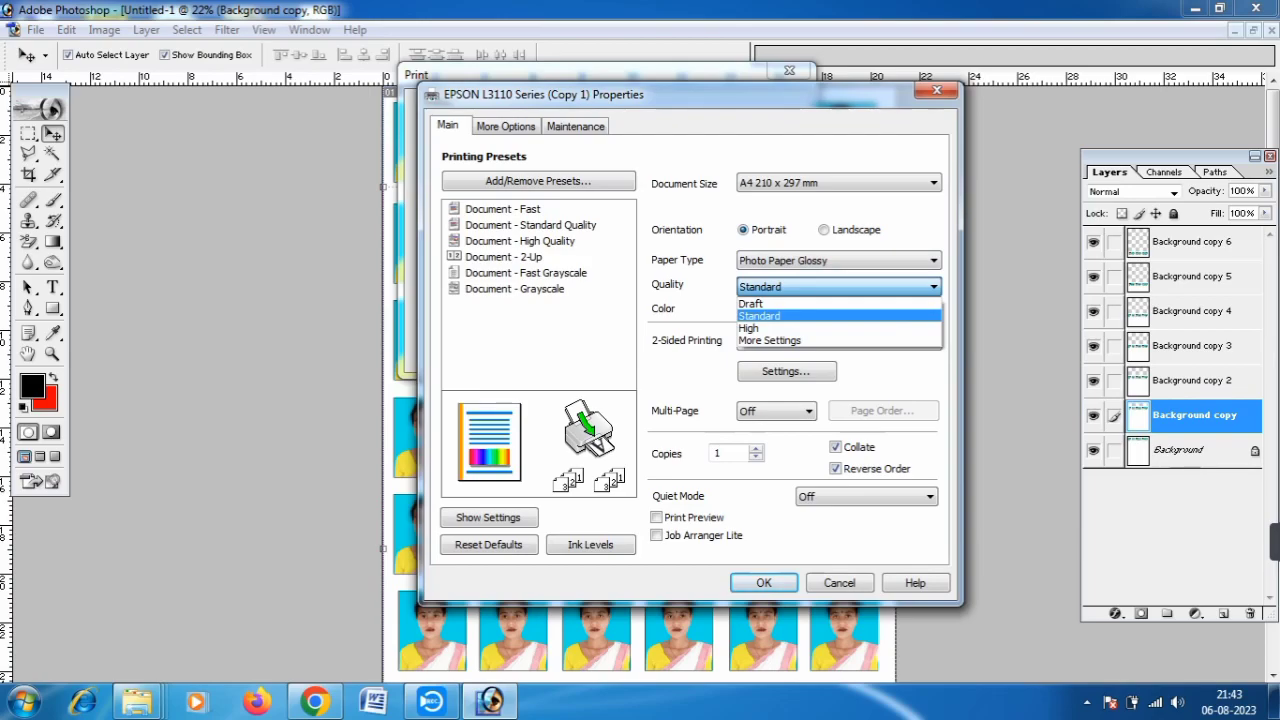
key("Down")
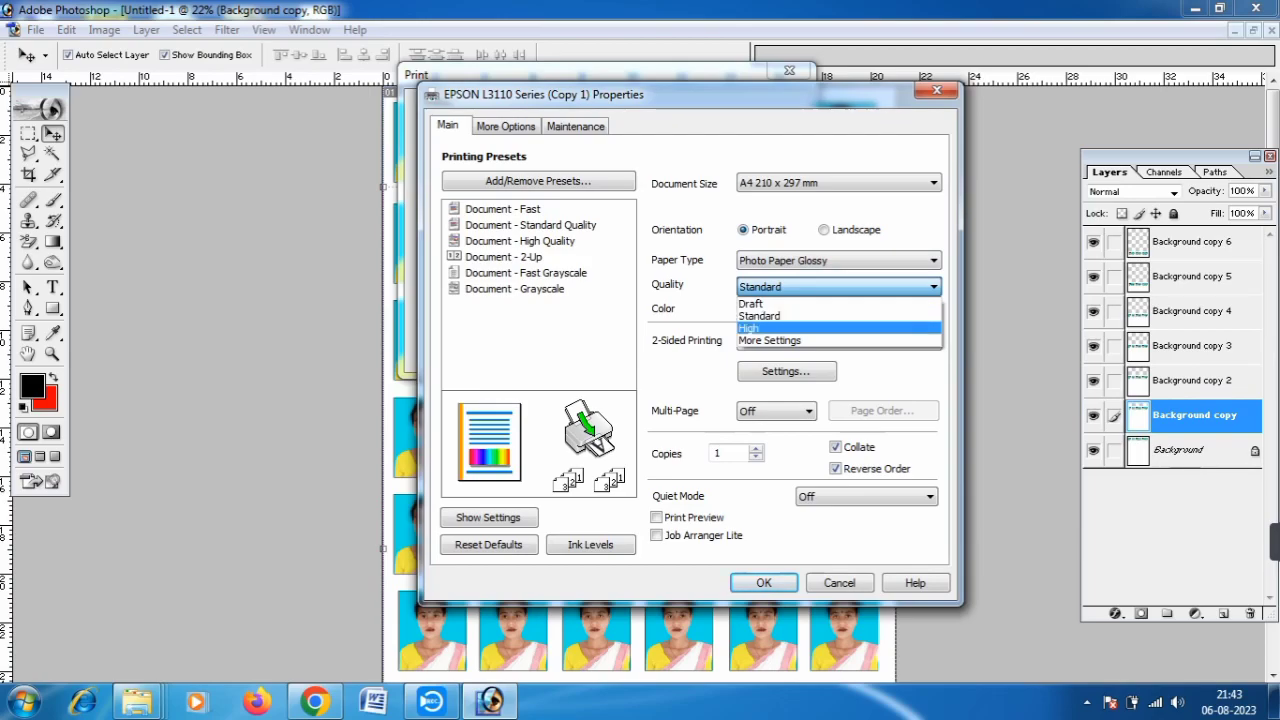
key("Return")
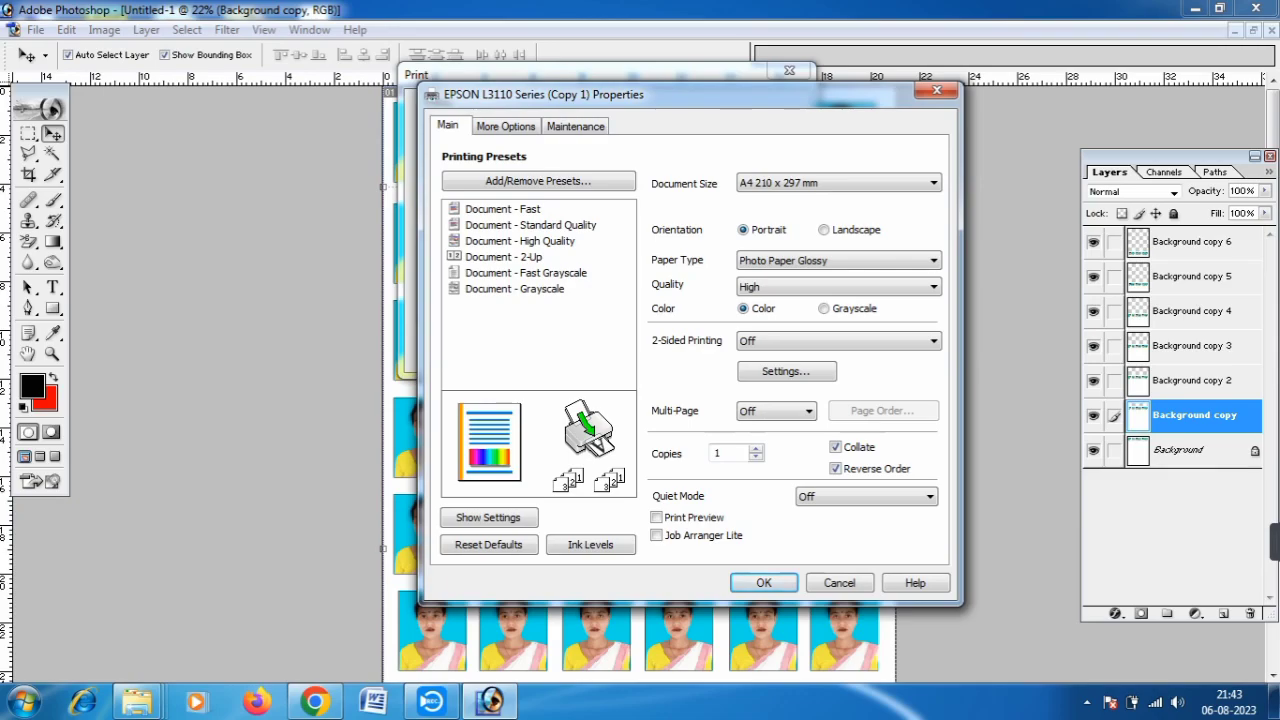
left_click(838, 287)
left_click(838, 287)
left_click(823, 308)
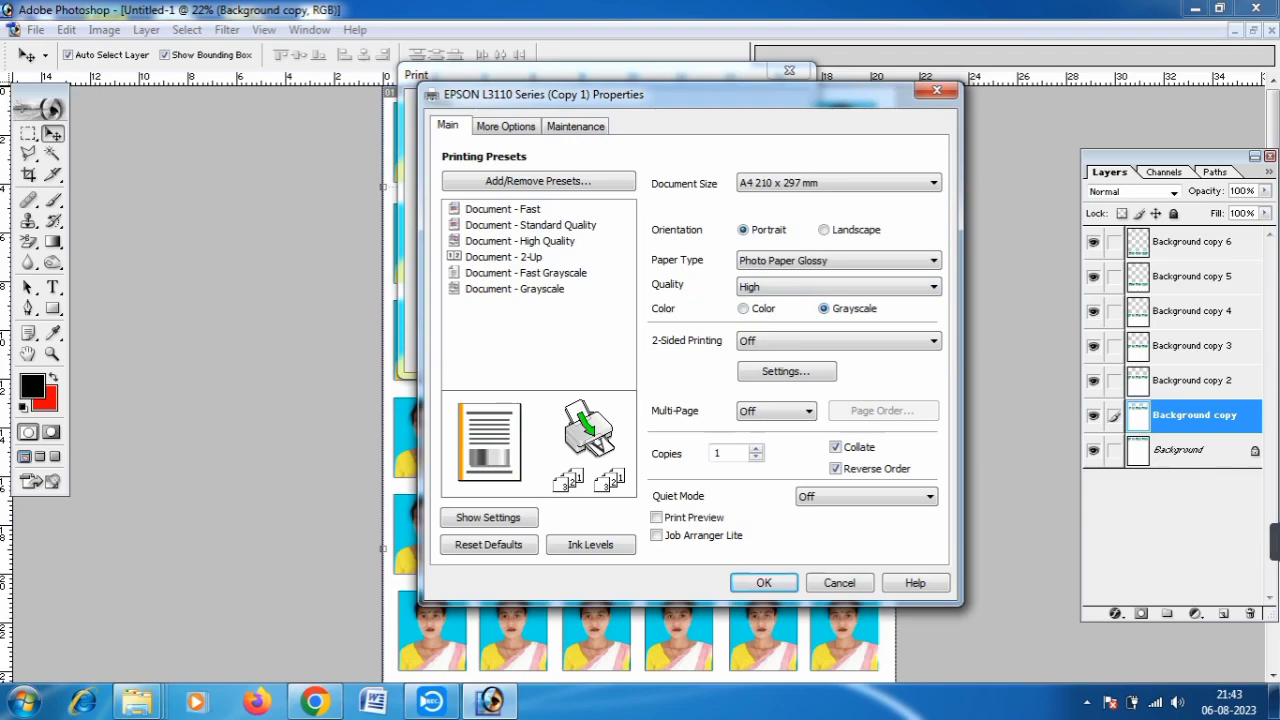
left_click(743, 308)
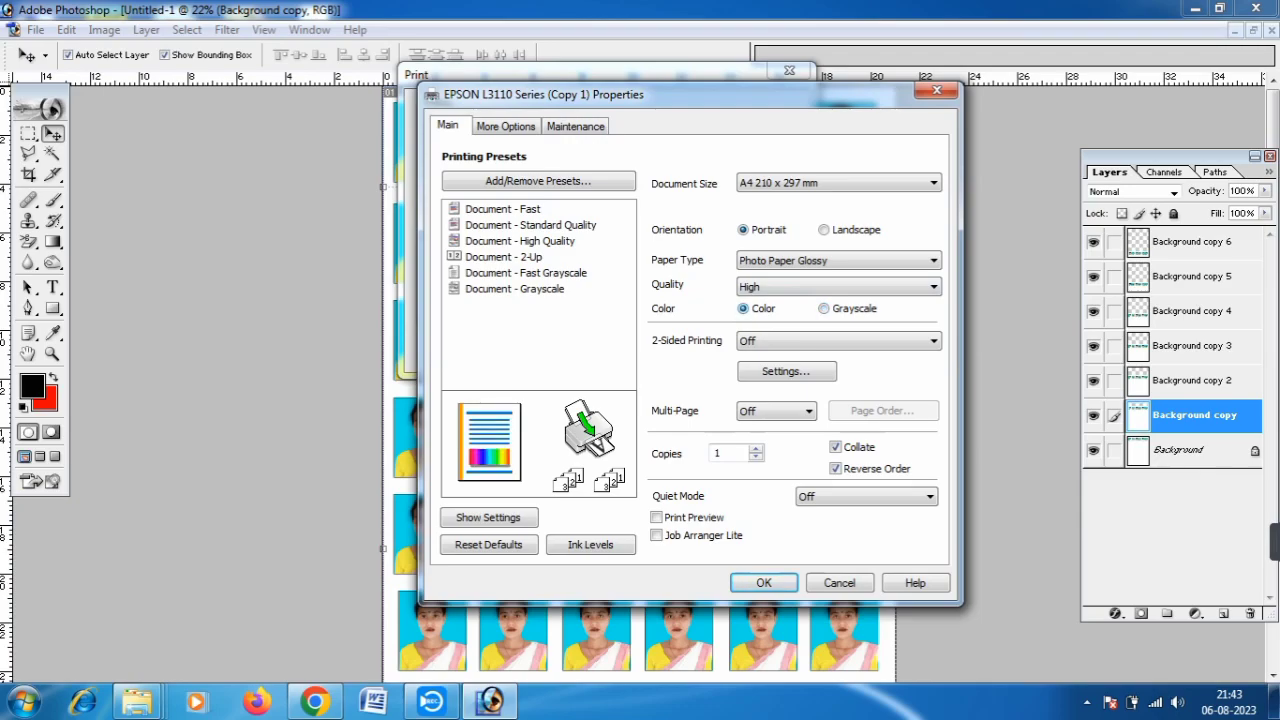
Step: Set the number of copies to 1, then send the page to the printer and minimize its status window
double_click(716, 453)
key("BackSpace")
type("1")
key("Return")
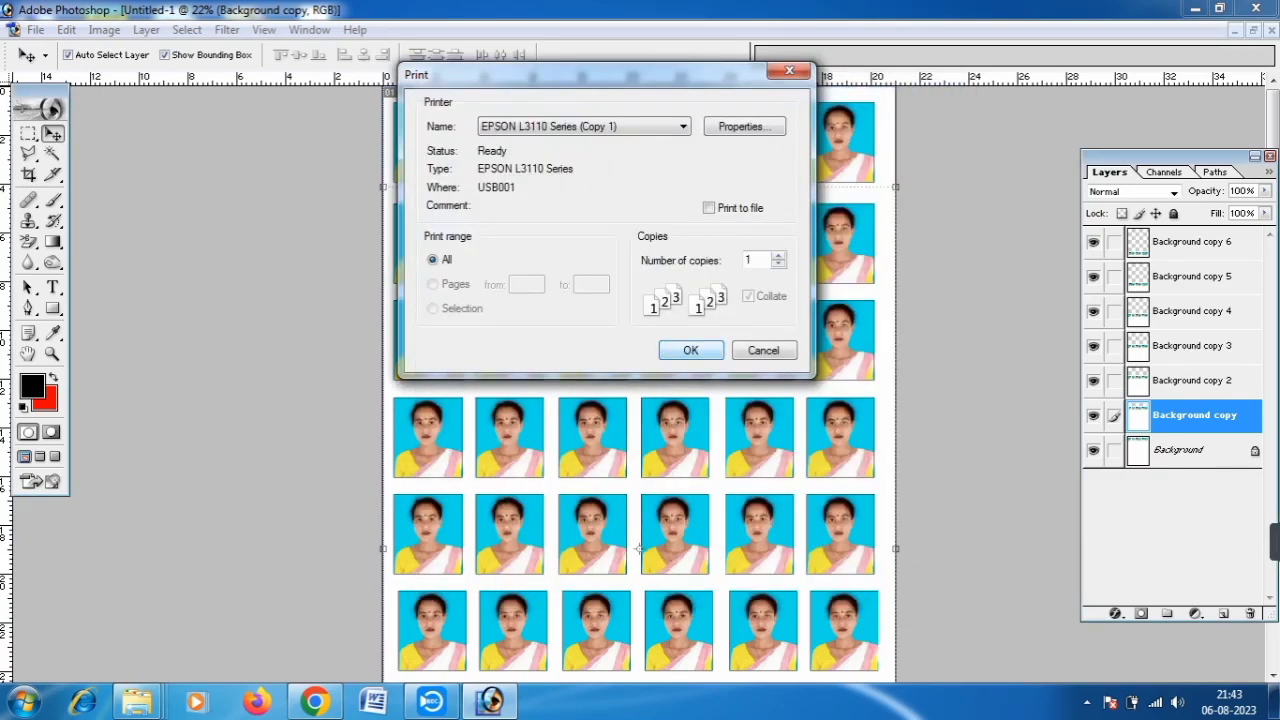
key("Return")
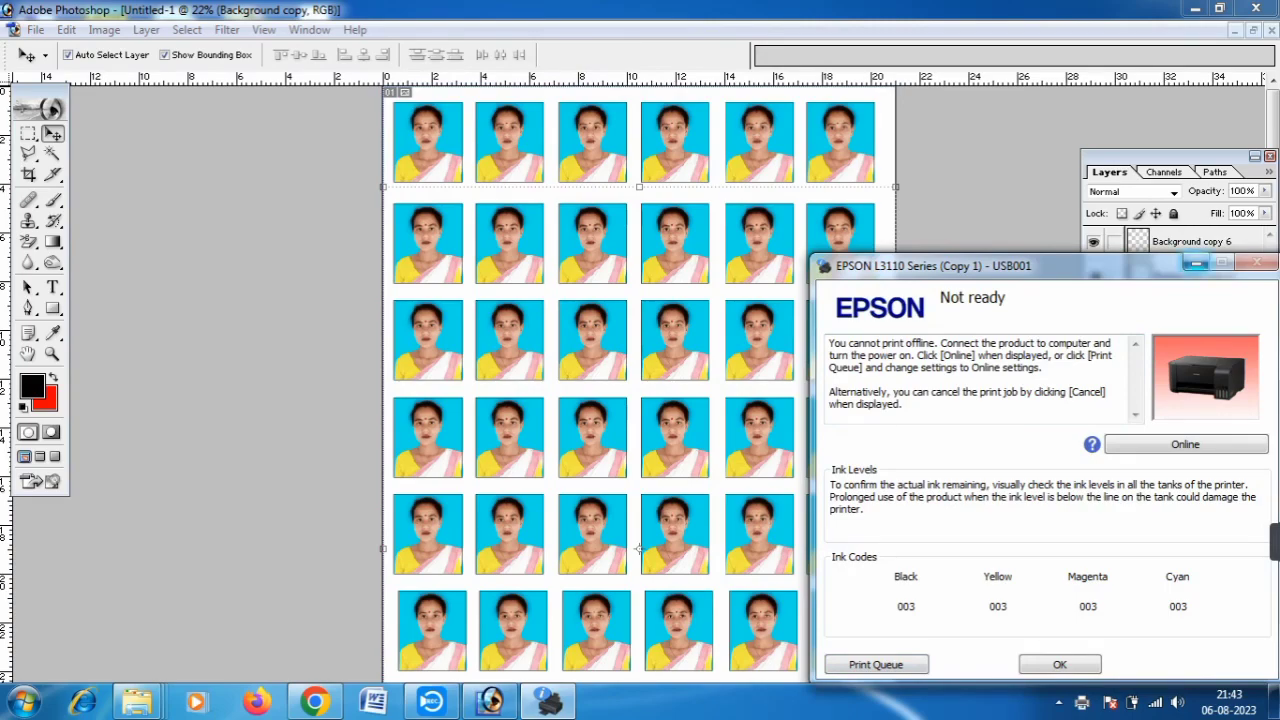
left_click(1195, 262)
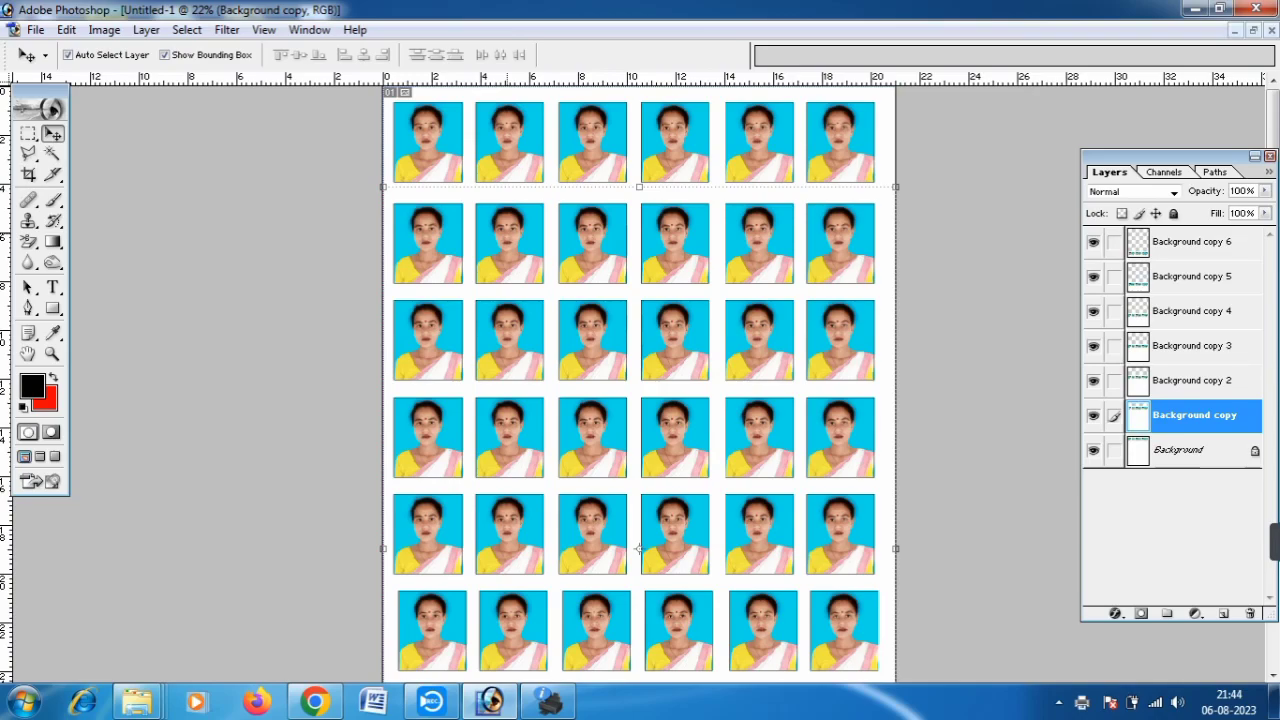
Step: Move the Layers palette off the photos and nudge the second photo row slightly left and down with Free Transform
scroll(640, 380, "up", 3)
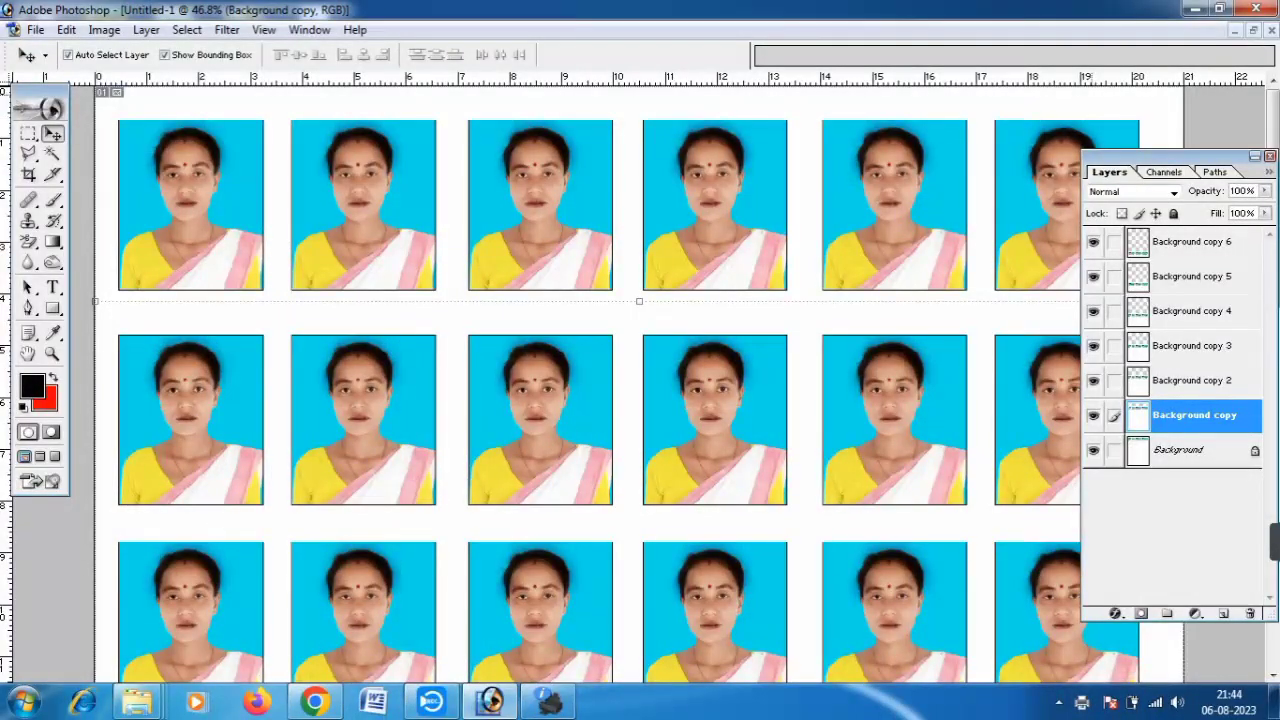
left_click_drag(1130, 156, 1188, 160)
scroll(640, 380, "down", 2)
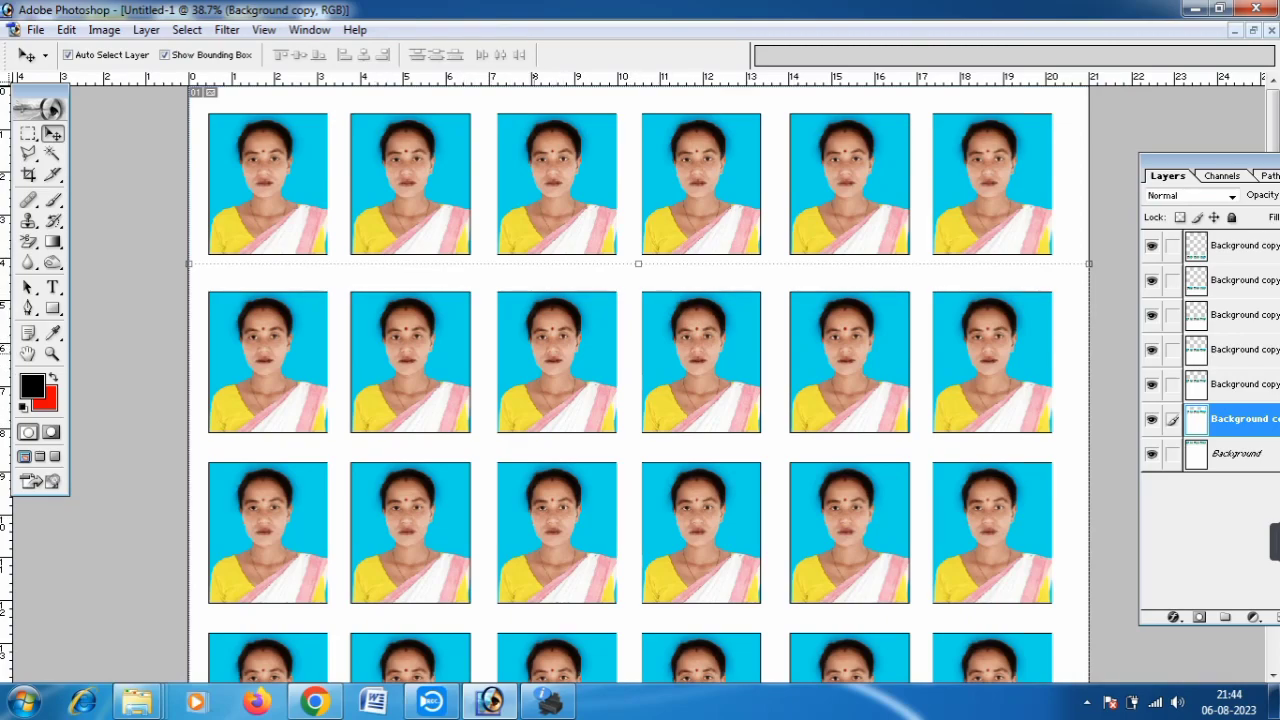
key("ctrl+t")
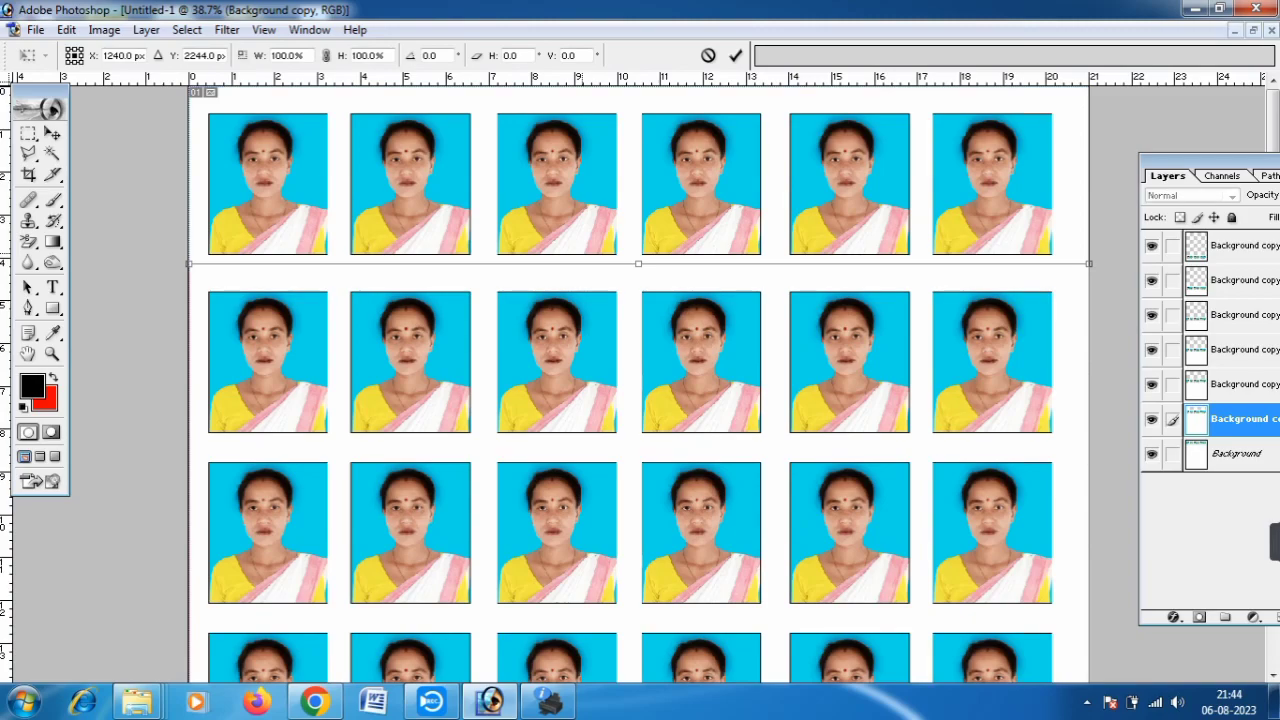
key("Left")
key("Left")
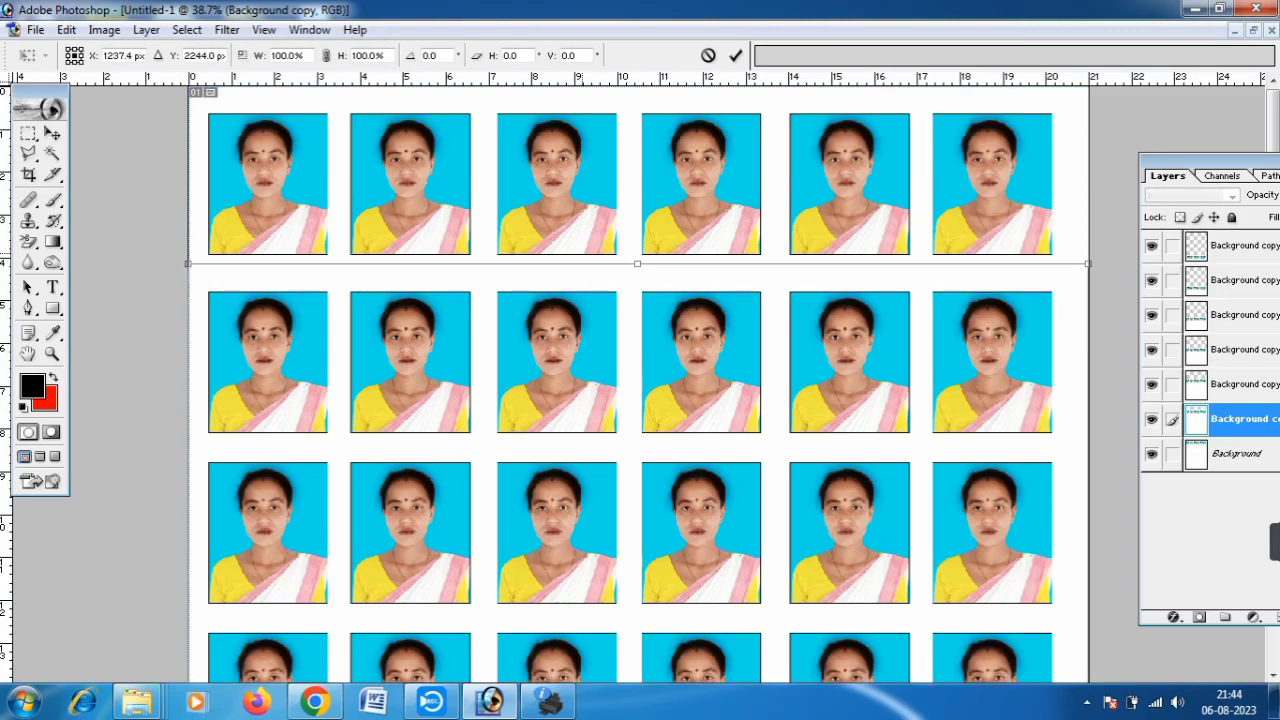
key("Down")
key("Return")
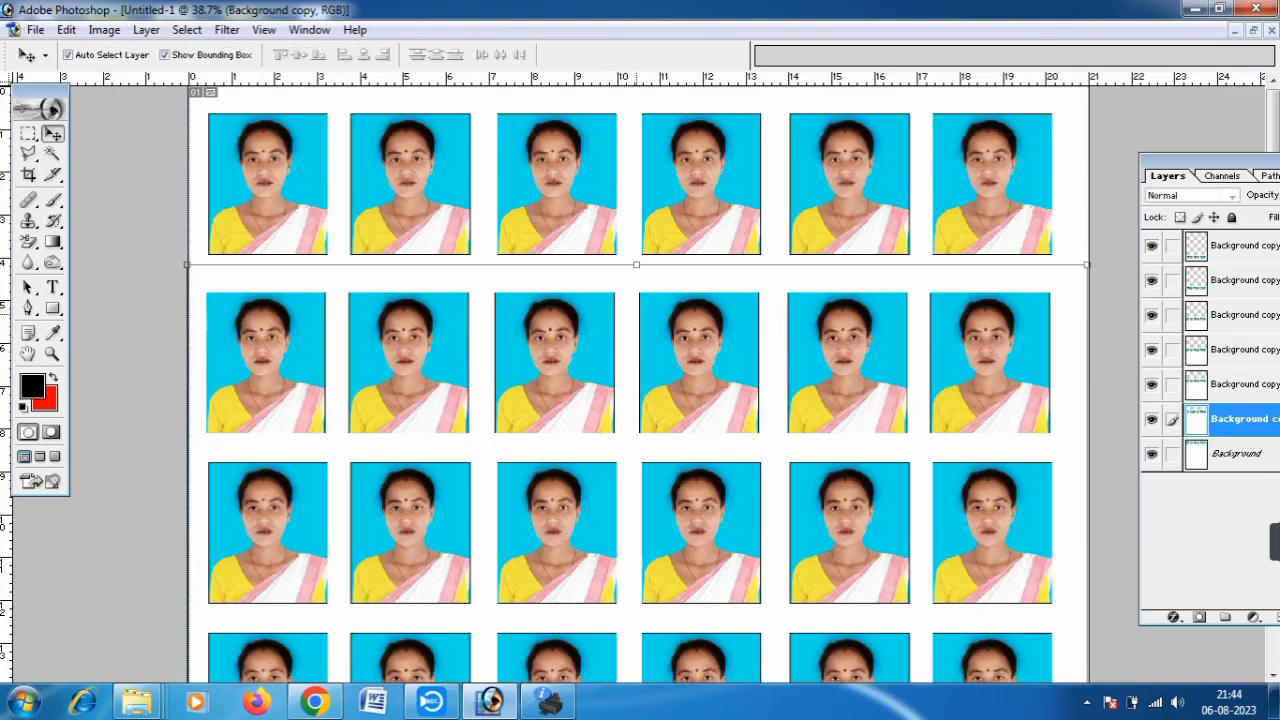
Step: Try to nudge the top photo row on the Background layer downward
left_click(629, 230)
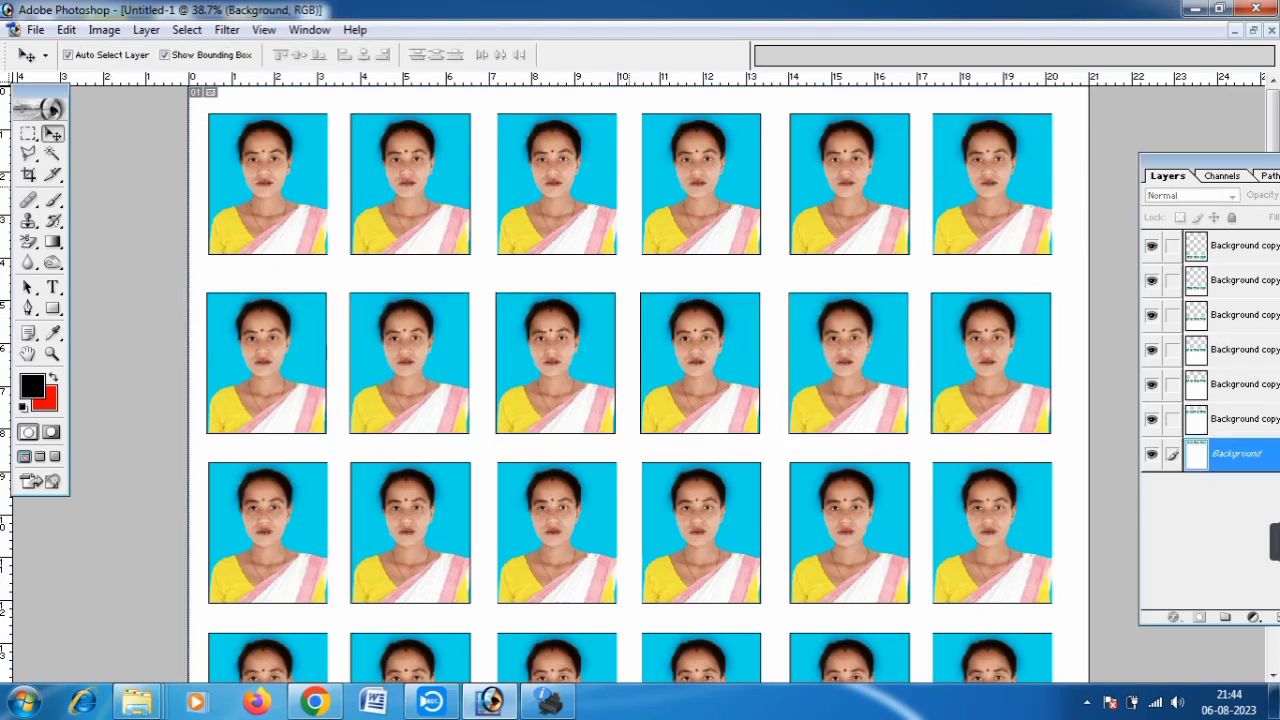
key("Down")
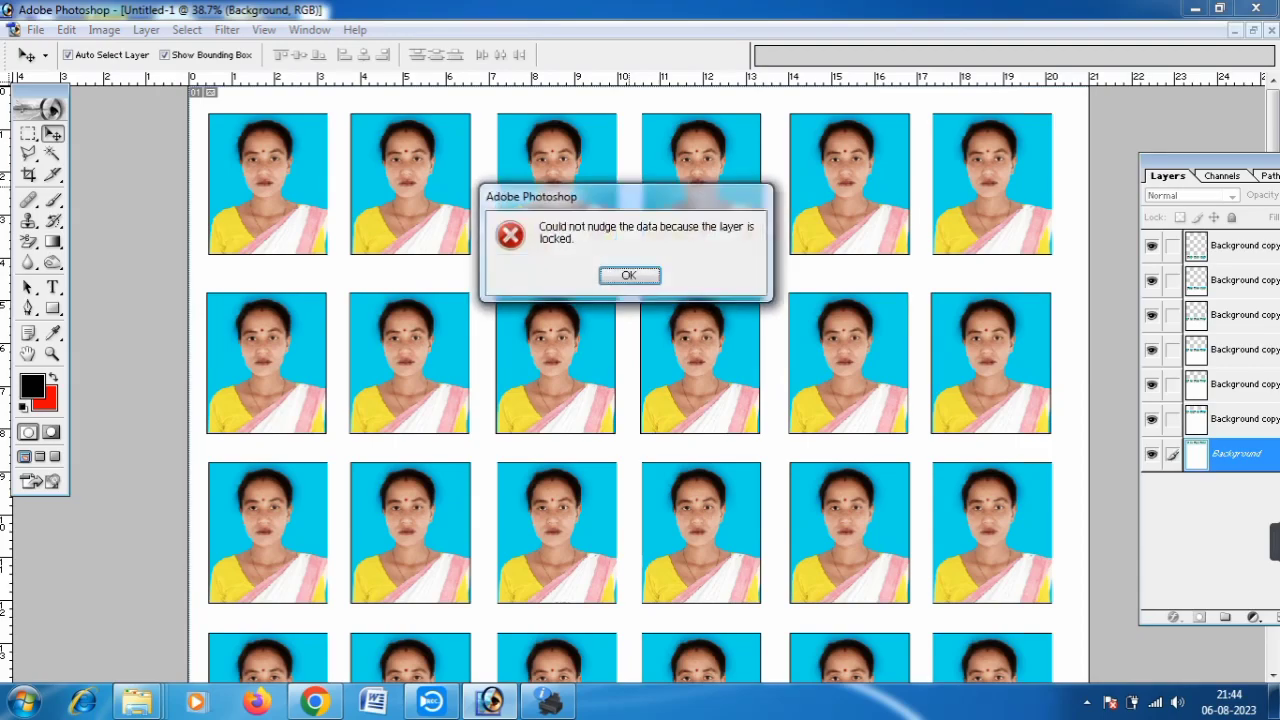
key("Return")
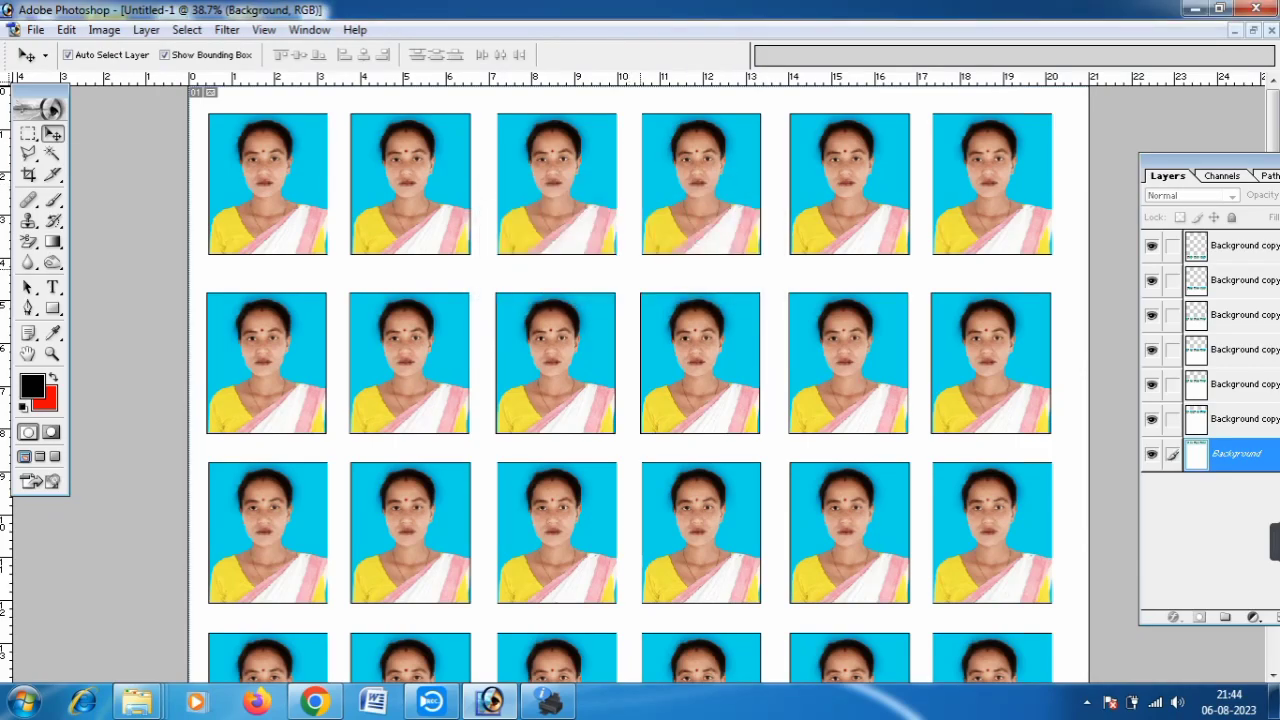